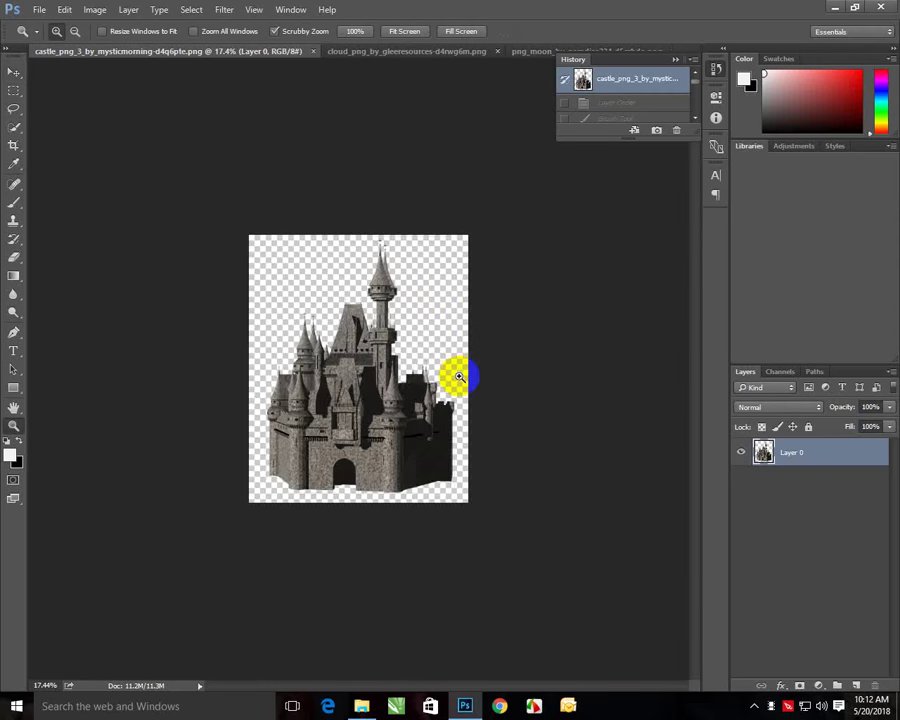
Extend the crop beyond the castle image into a wide landscape frame and commit it.
{"action": "left_click_drag", "start_coordinate": [456, 374], "coordinate": [450, 356]}
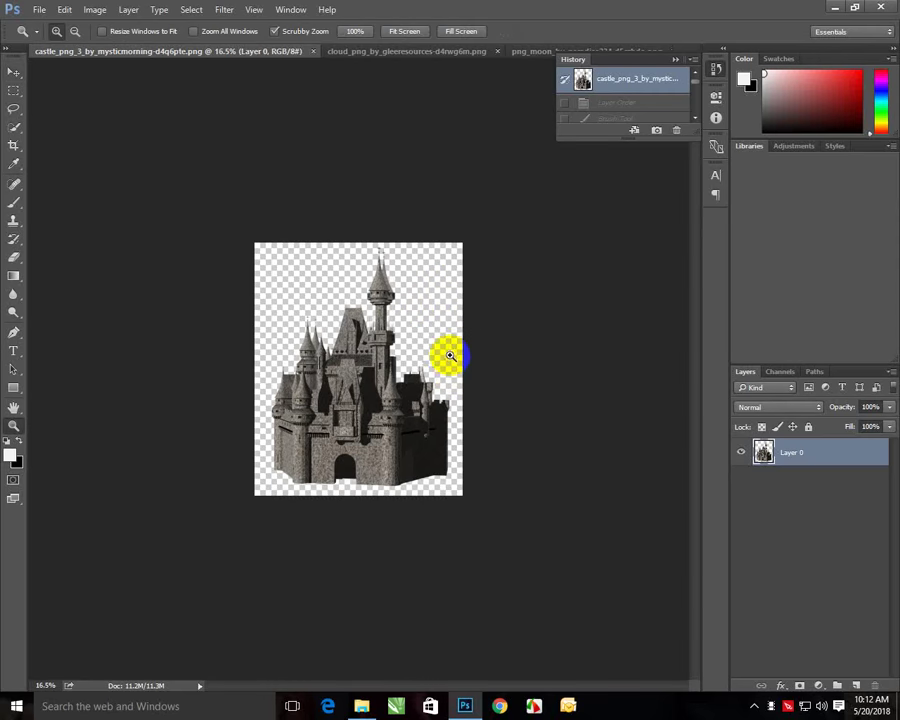
{"action": "left_click", "coordinate": [16, 143]}
{"action": "mouse_move", "coordinate": [458, 248]}
{"action": "left_mouse_down"}
{"action": "mouse_move", "coordinate": [527, 208]}
{"action": "mouse_move", "coordinate": [621, 189]}
{"action": "left_mouse_up"}
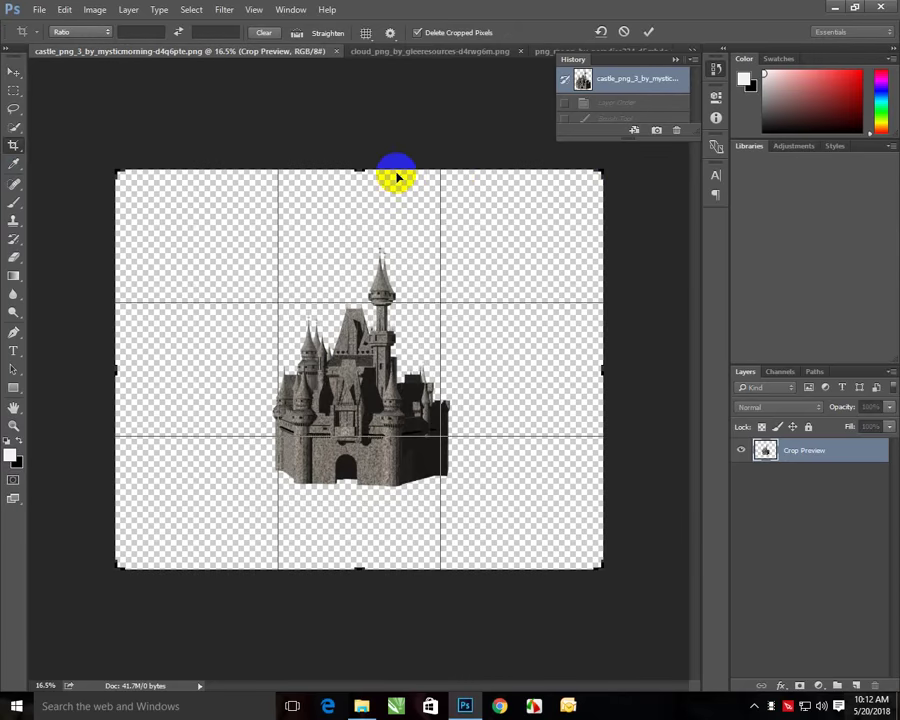
{"action": "left_click_drag", "start_coordinate": [363, 168], "coordinate": [362, 190]}
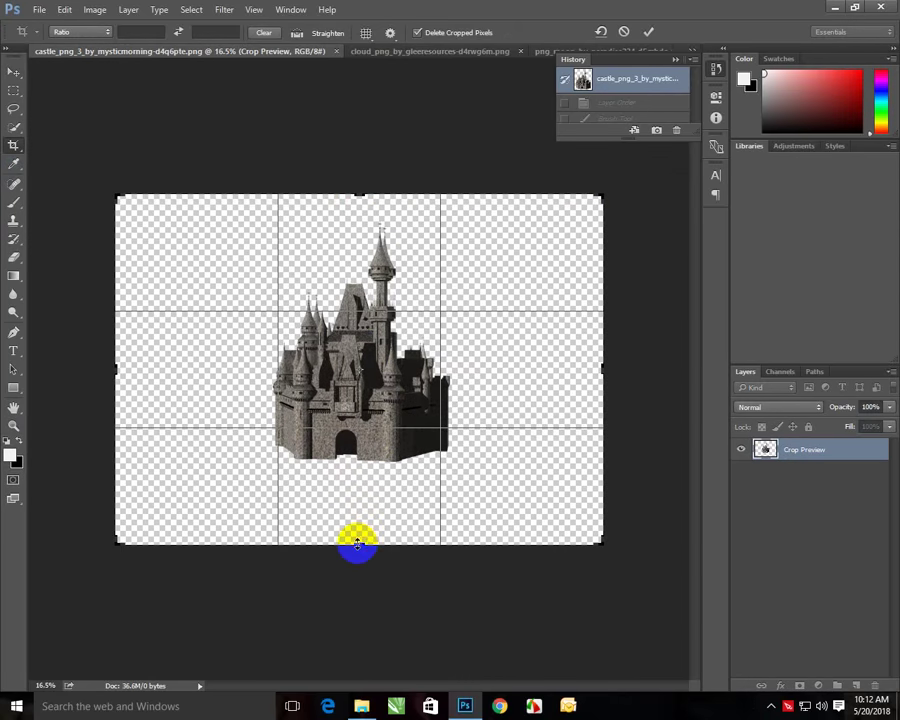
{"action": "left_click_drag", "start_coordinate": [357, 543], "coordinate": [356, 525]}
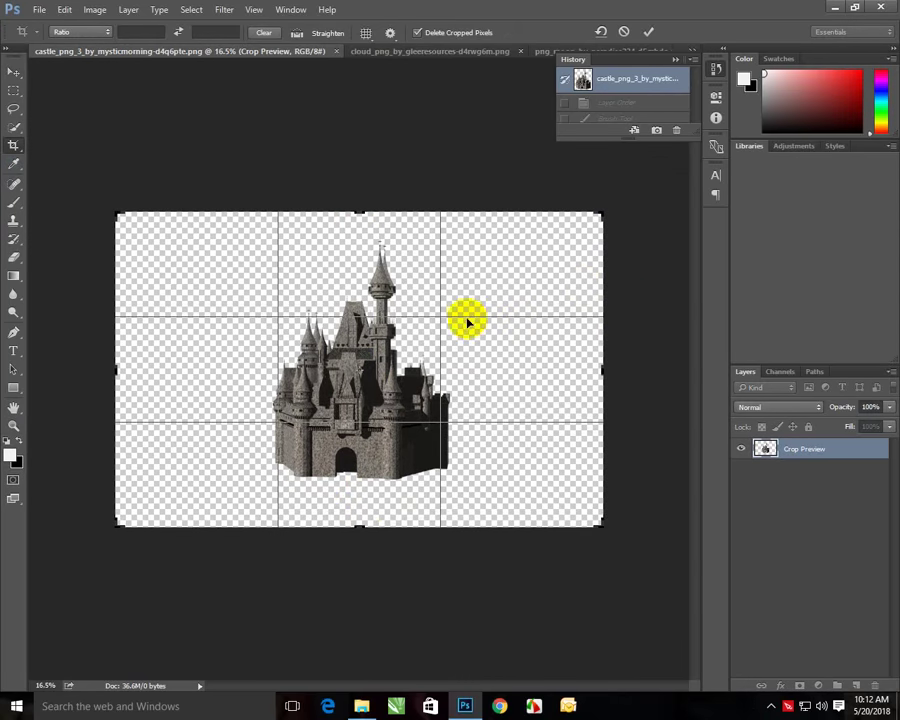
{"action": "left_click_drag", "start_coordinate": [598, 214], "coordinate": [641, 185]}
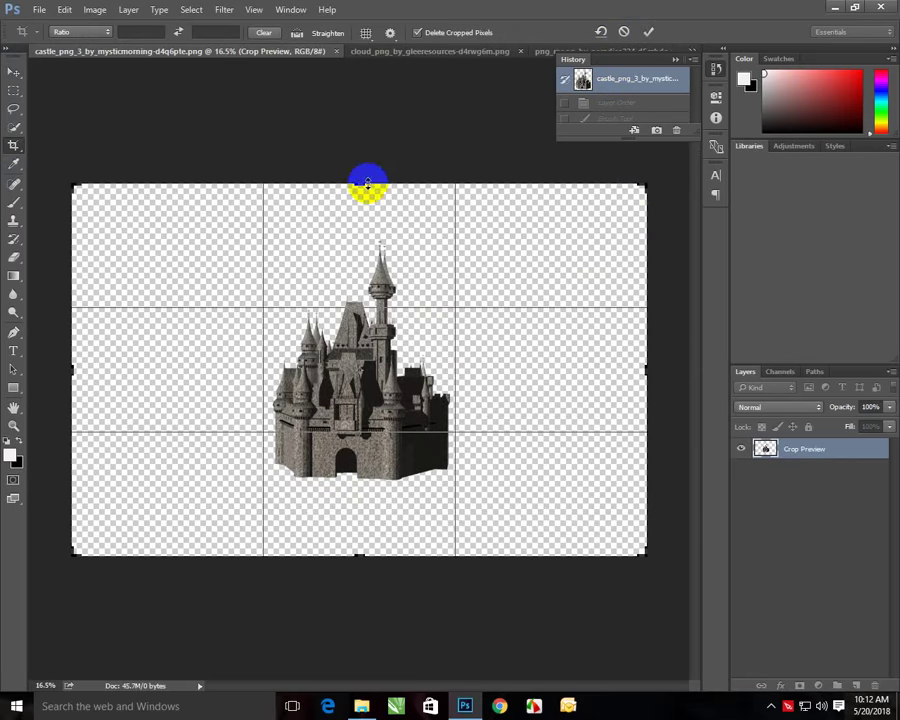
{"action": "left_click_drag", "start_coordinate": [357, 185], "coordinate": [357, 201]}
{"action": "left_click", "coordinate": [648, 32]}
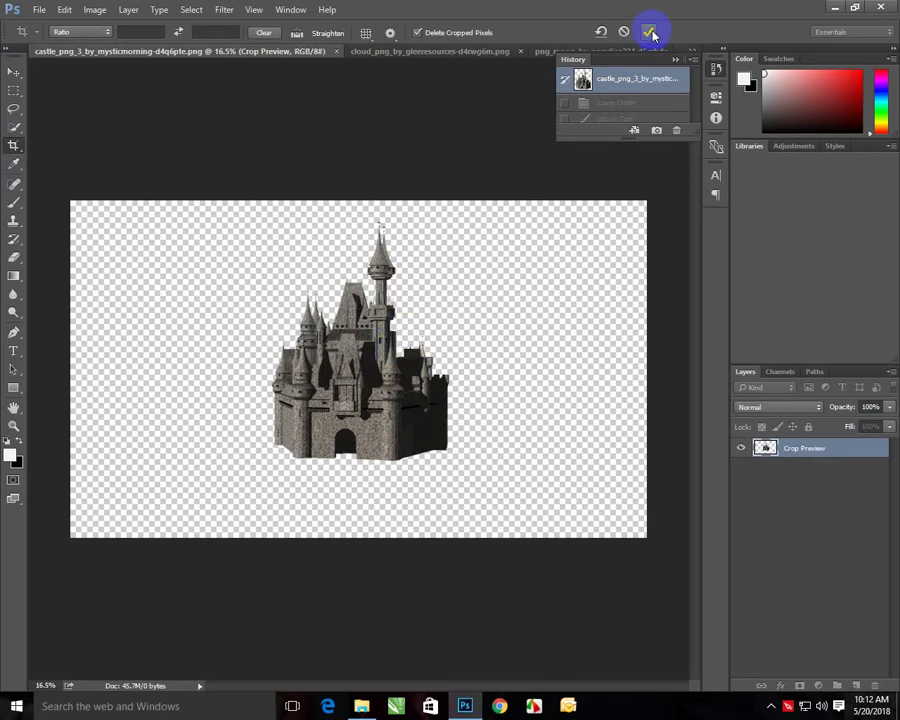
Fit the canvas to the window and move the castle slightly left of centre.
{"action": "key", "text": "v"}
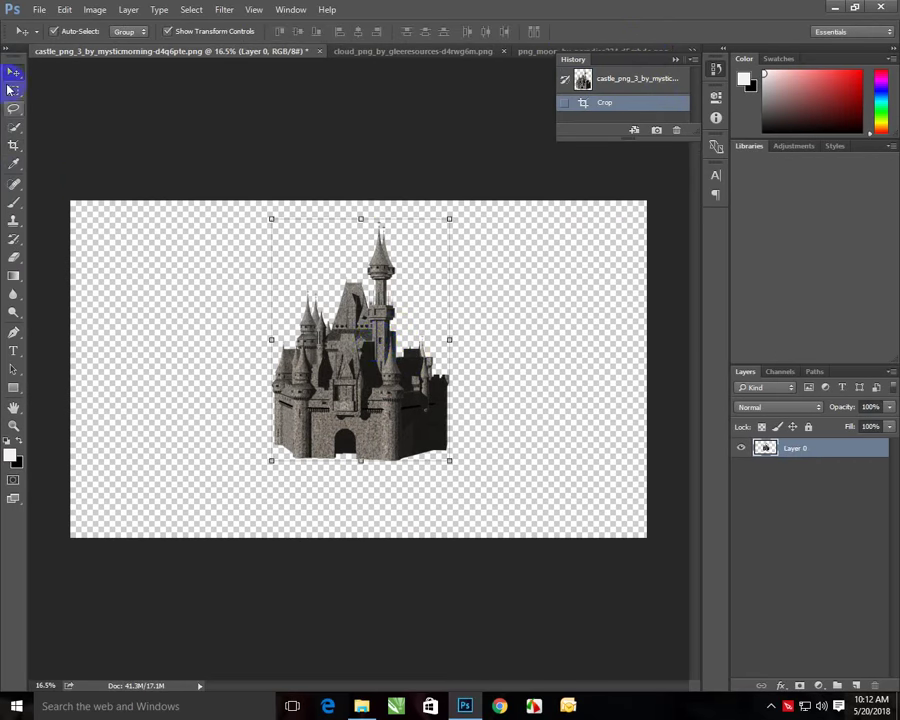
{"action": "left_click_drag", "start_coordinate": [345, 435], "coordinate": [333, 457]}
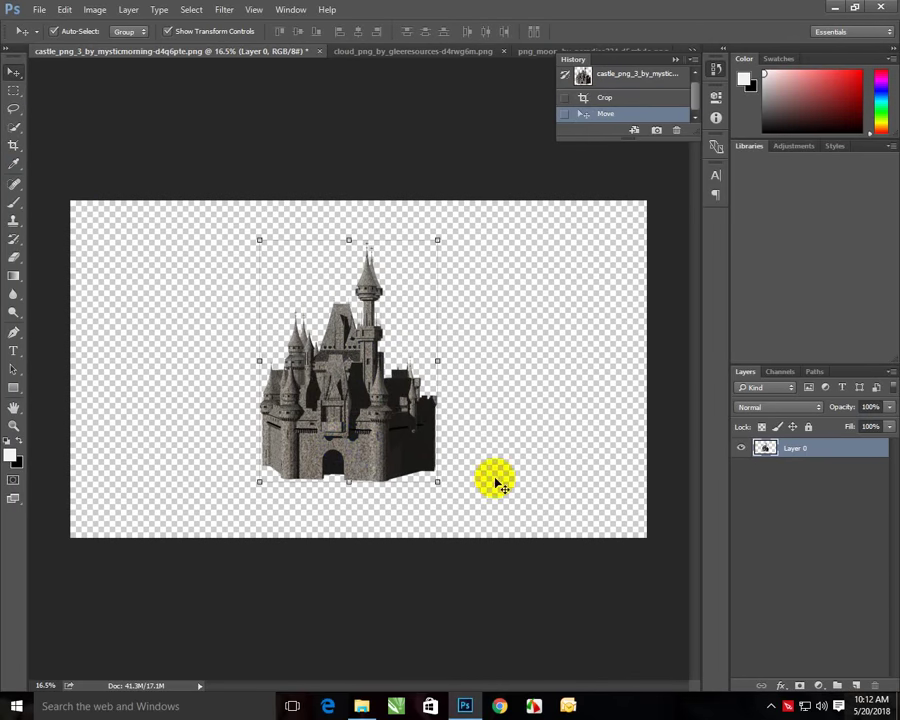
{"action": "right_click", "coordinate": [400, 398]}
{"action": "left_click", "coordinate": [418, 403]}
{"action": "left_click_drag", "start_coordinate": [394, 414], "coordinate": [380, 424]}
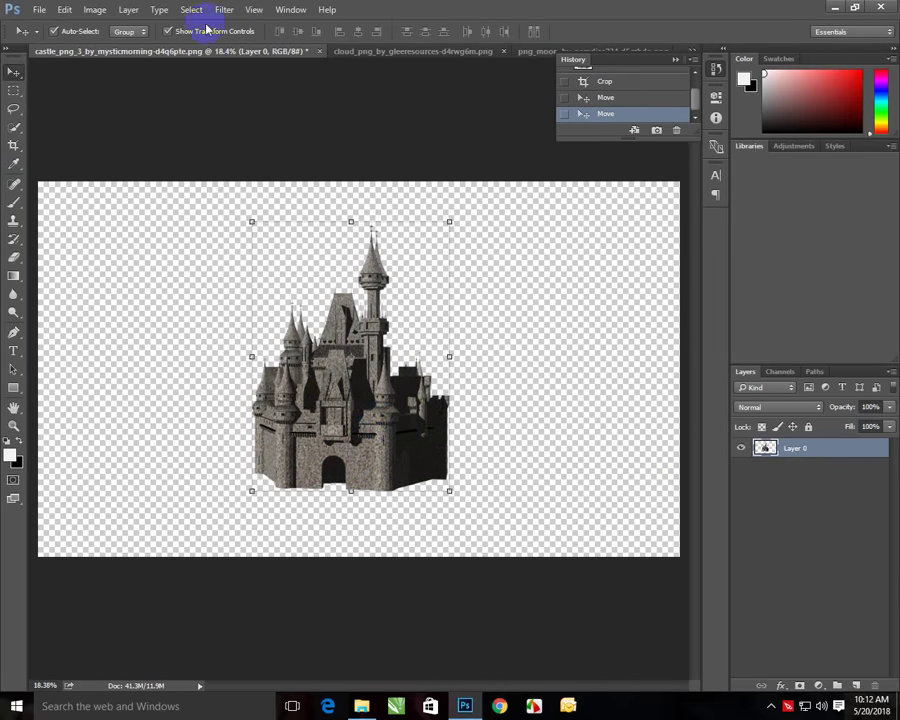
{"action": "left_click", "coordinate": [224, 9]}
Apply Camera Raw with Clarity +28, Shadows +29, Whites -33, Blacks +18 and raised Highlights.
{"action": "left_click", "coordinate": [255, 92]}
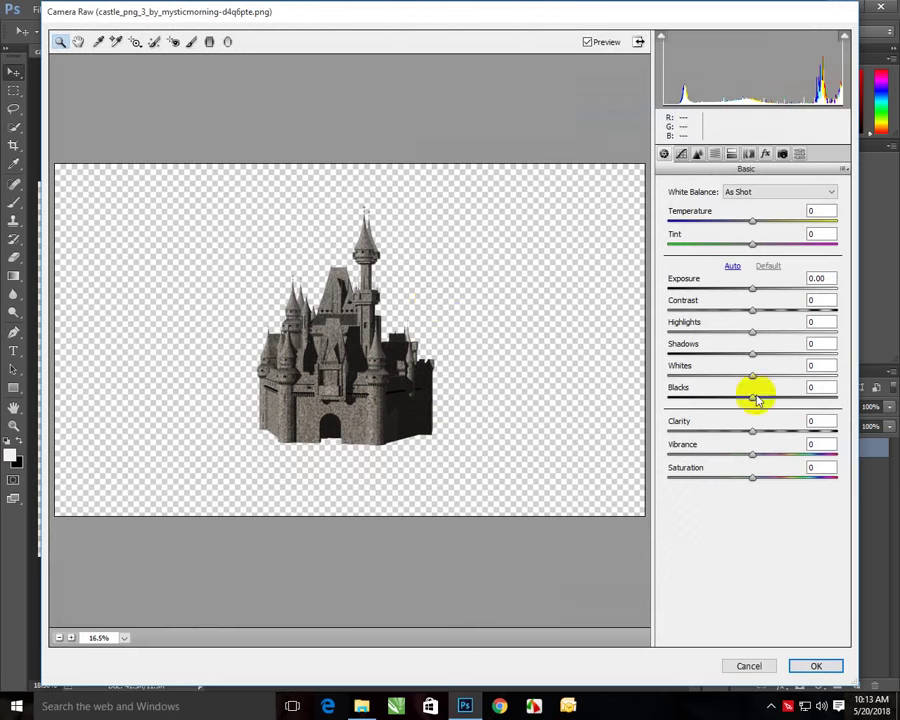
{"action": "mouse_move", "coordinate": [756, 436]}
{"action": "left_mouse_down"}
{"action": "mouse_move", "coordinate": [768, 440]}
{"action": "mouse_move", "coordinate": [729, 403]}
{"action": "mouse_move", "coordinate": [777, 406]}
{"action": "mouse_move", "coordinate": [724, 376]}
{"action": "mouse_move", "coordinate": [785, 362]}
{"action": "left_mouse_up"}
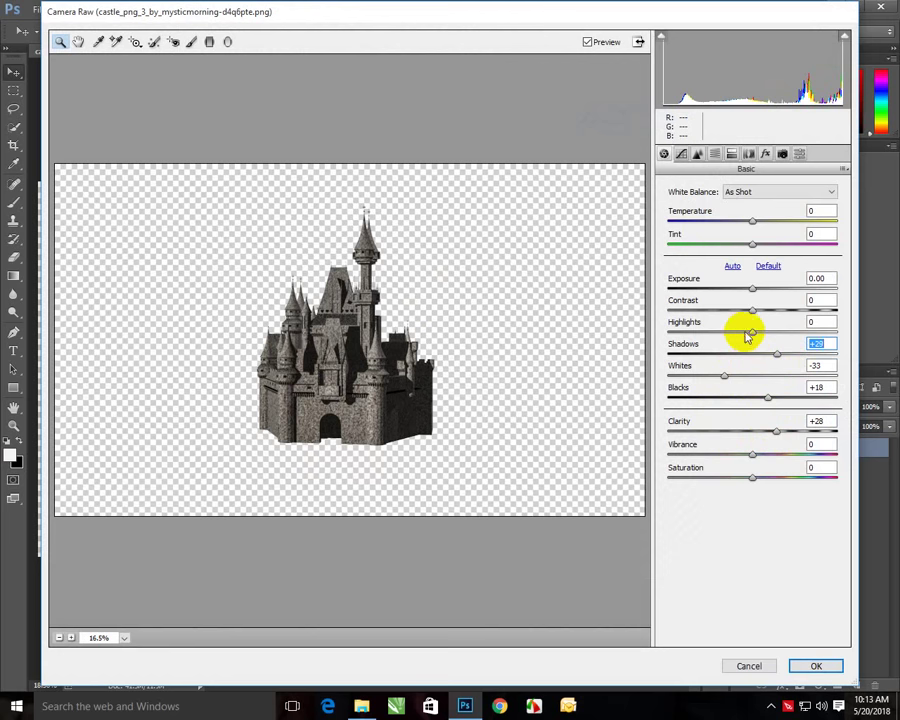
{"action": "left_click_drag", "start_coordinate": [753, 334], "coordinate": [776, 338]}
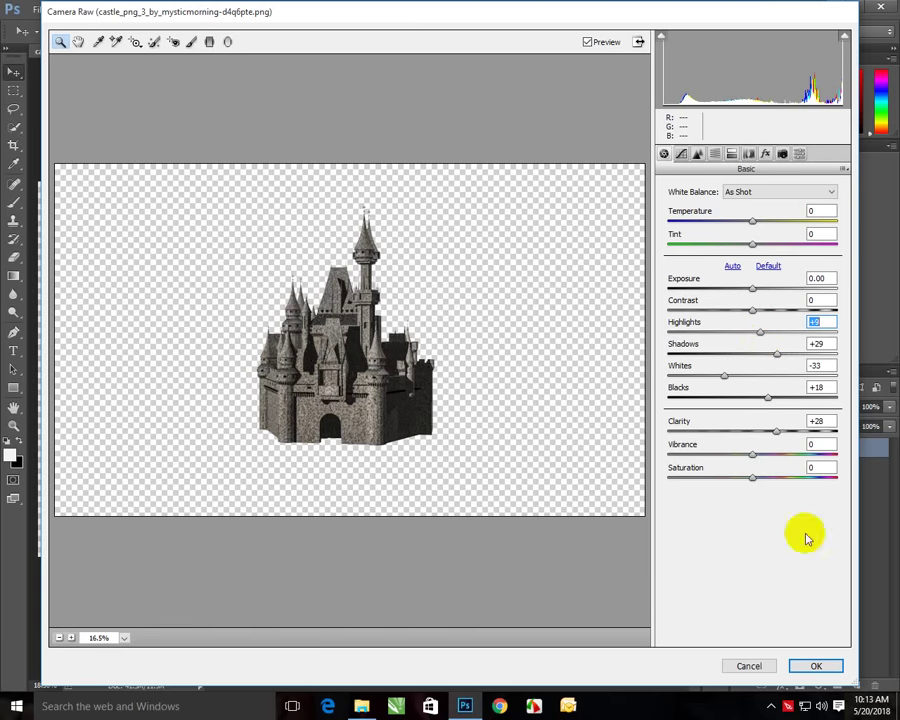
{"action": "left_click", "coordinate": [812, 667]}
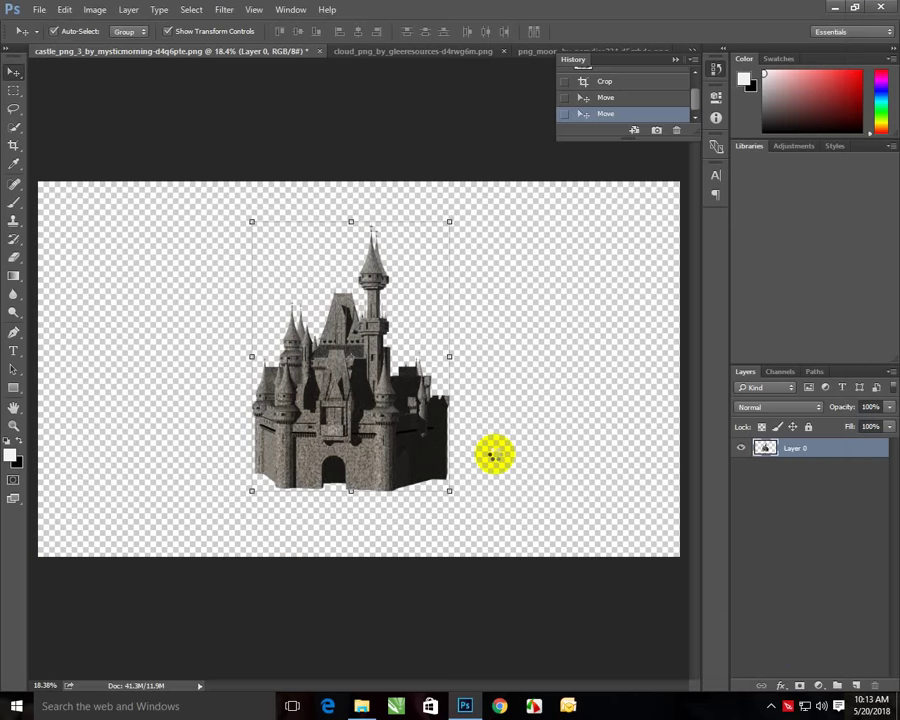
Add a black Solid Color fill layer and place it below the castle layer.
{"action": "left_click", "coordinate": [790, 537]}
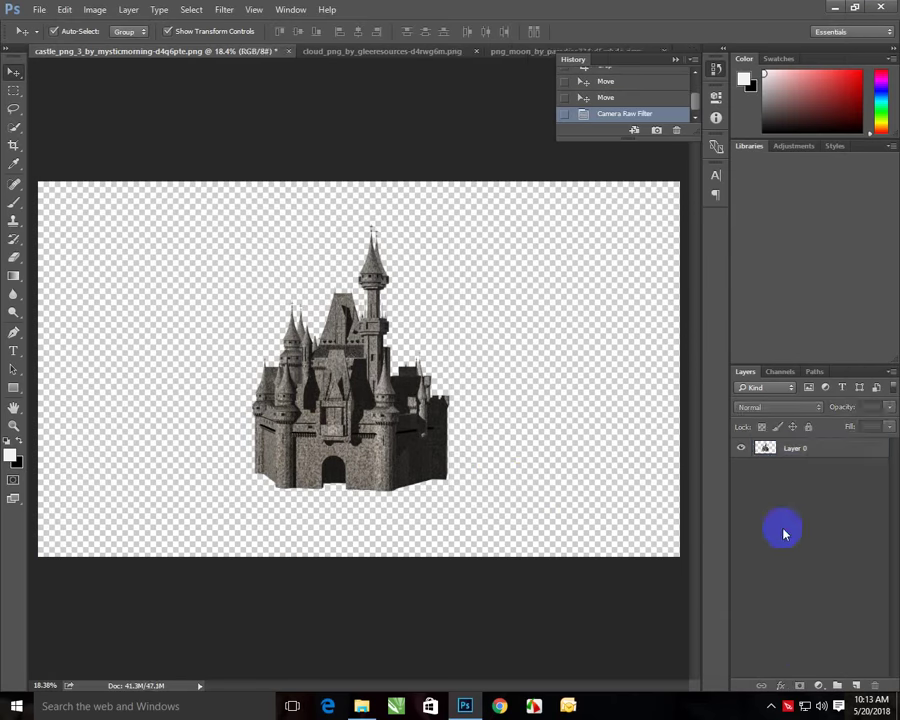
{"action": "left_click", "coordinate": [816, 680]}
{"action": "left_click", "coordinate": [842, 385]}
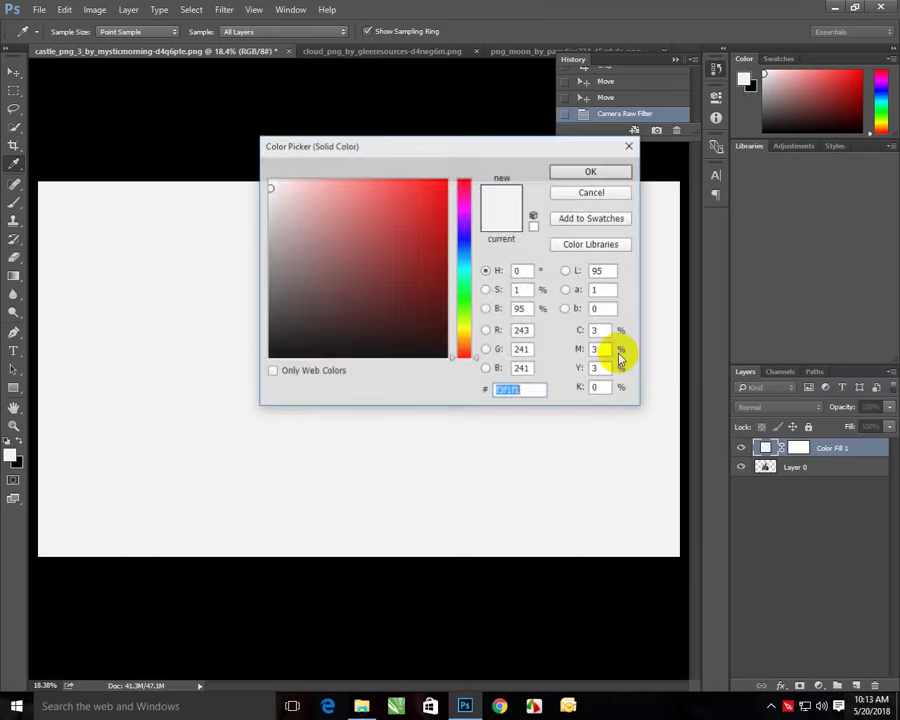
{"action": "left_click_drag", "start_coordinate": [382, 262], "coordinate": [249, 378]}
{"action": "left_click", "coordinate": [577, 169]}
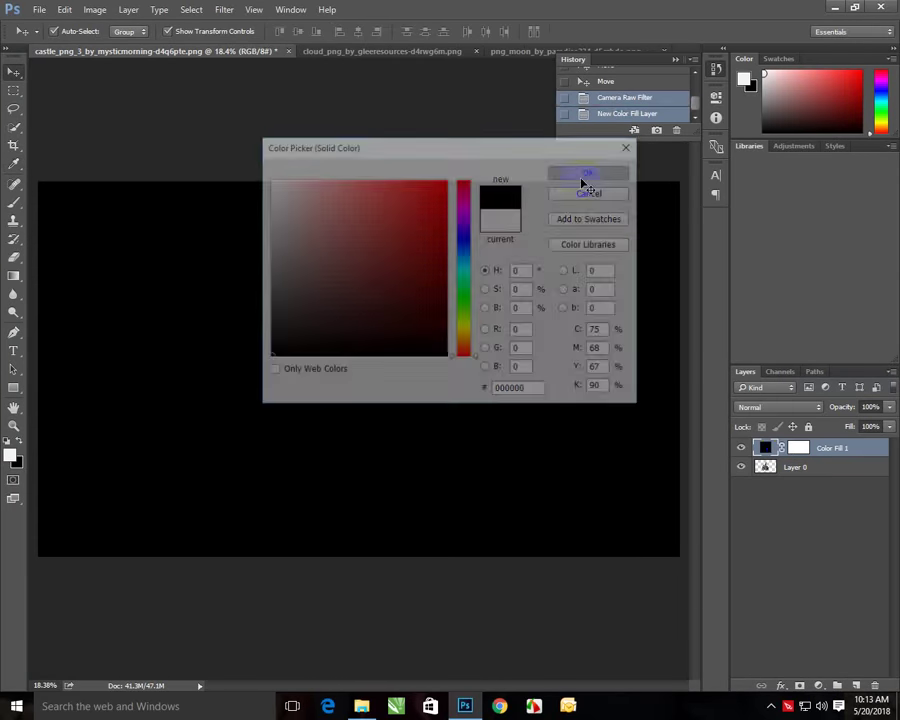
{"action": "left_click_drag", "start_coordinate": [860, 455], "coordinate": [852, 504]}
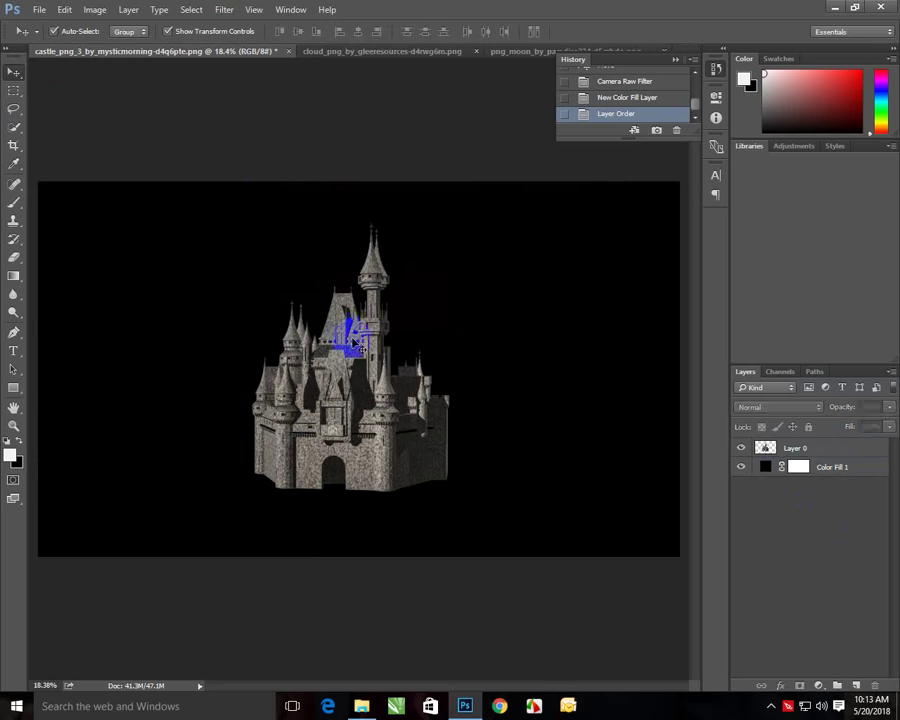
Scale the castle down to about 81% and reposition it on the black background.
{"action": "left_click", "coordinate": [372, 272]}
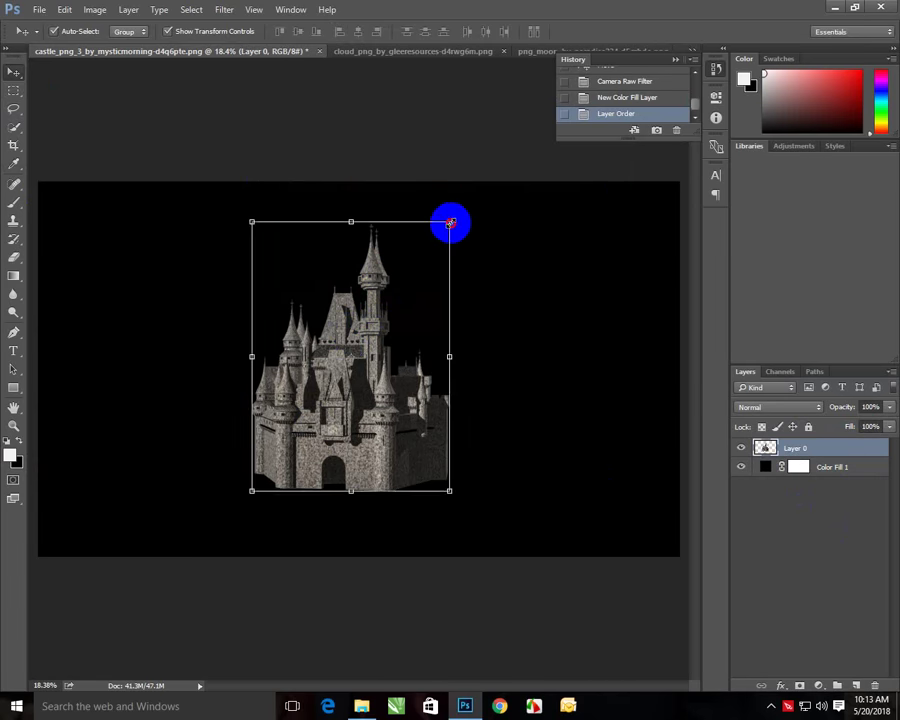
{"action": "mouse_move", "coordinate": [451, 222]}
{"action": "left_mouse_down"}
{"action": "mouse_move", "coordinate": [428, 261]}
{"action": "mouse_move", "coordinate": [432, 248]}
{"action": "left_mouse_up"}
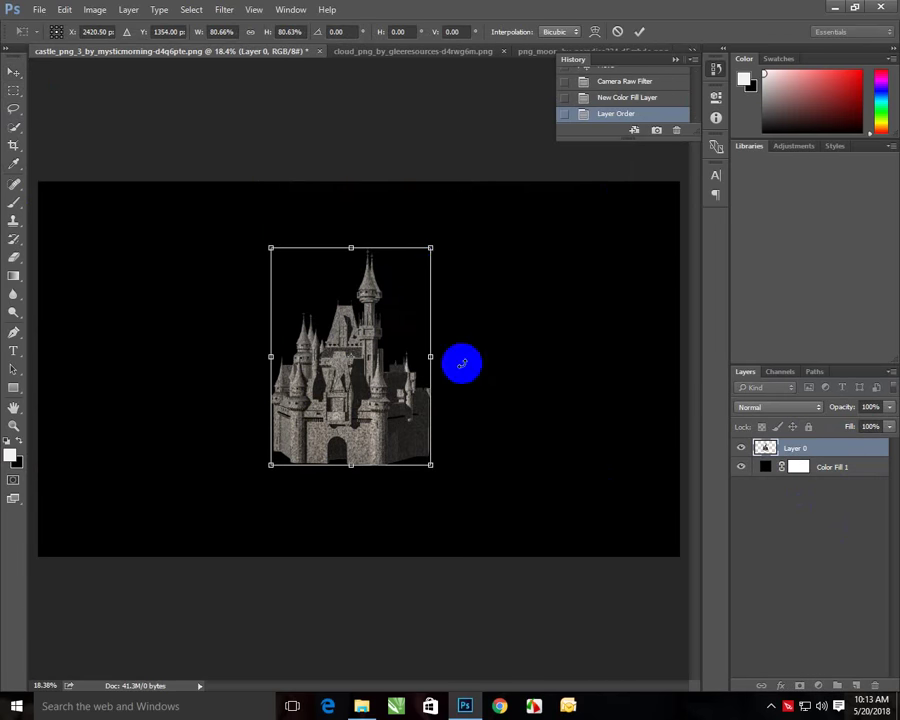
{"action": "double_click", "coordinate": [404, 420]}
{"action": "left_click_drag", "start_coordinate": [380, 418], "coordinate": [374, 412]}
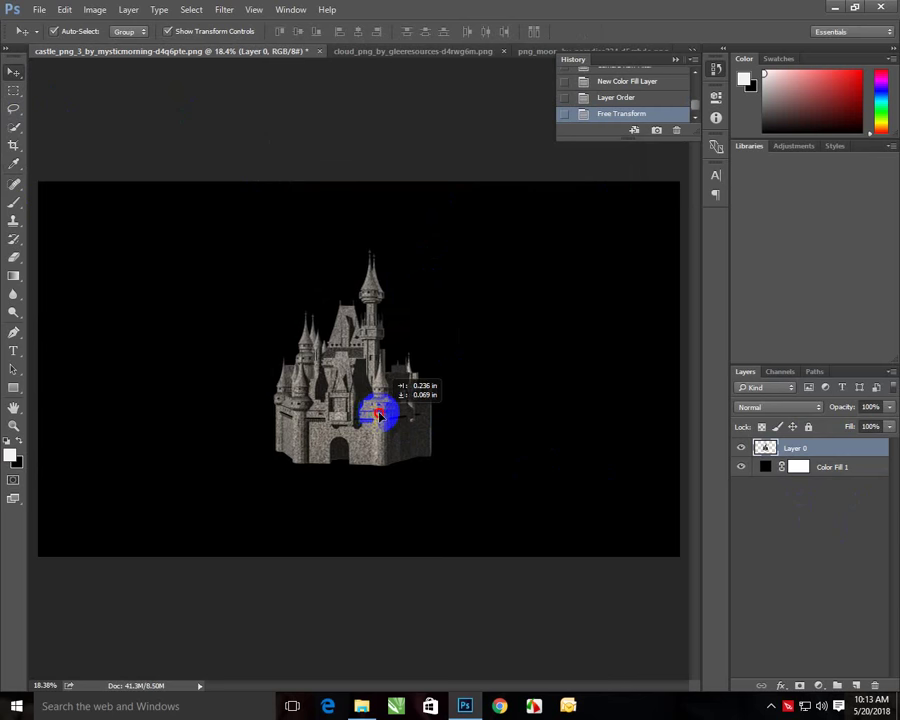
{"action": "left_click", "coordinate": [404, 148]}
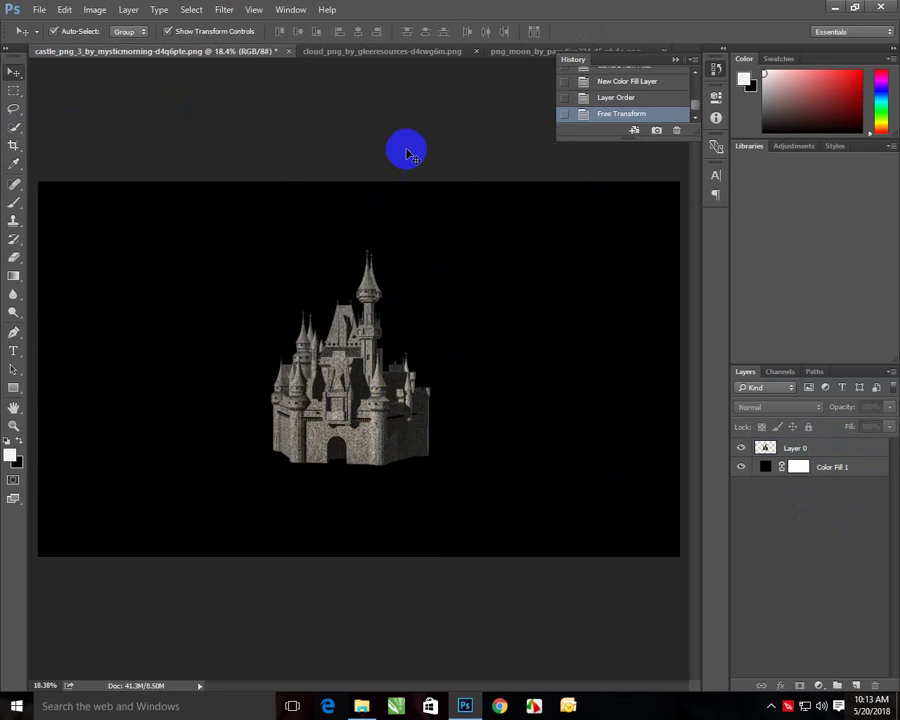
Bring the moon image into the castle composition, size it and place it behind the castle.
{"action": "left_click", "coordinate": [508, 59]}
{"action": "mouse_move", "coordinate": [433, 243]}
{"action": "left_mouse_down"}
{"action": "mouse_move", "coordinate": [144, 40]}
{"action": "mouse_move", "coordinate": [400, 296]}
{"action": "left_mouse_up"}
{"action": "left_click_drag", "start_coordinate": [436, 403], "coordinate": [483, 436]}
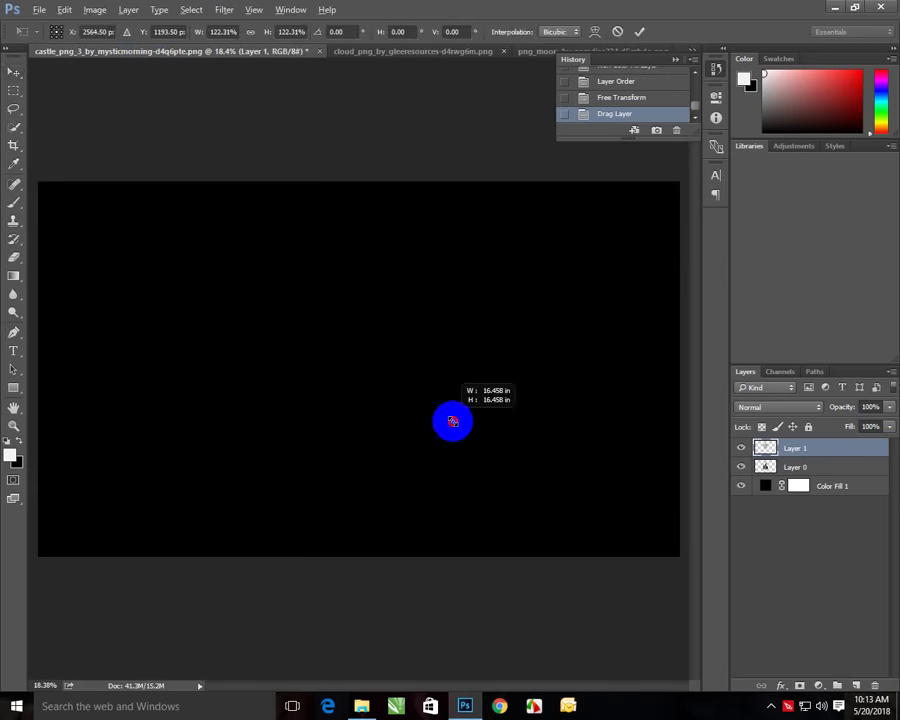
{"action": "key", "text": "Return"}
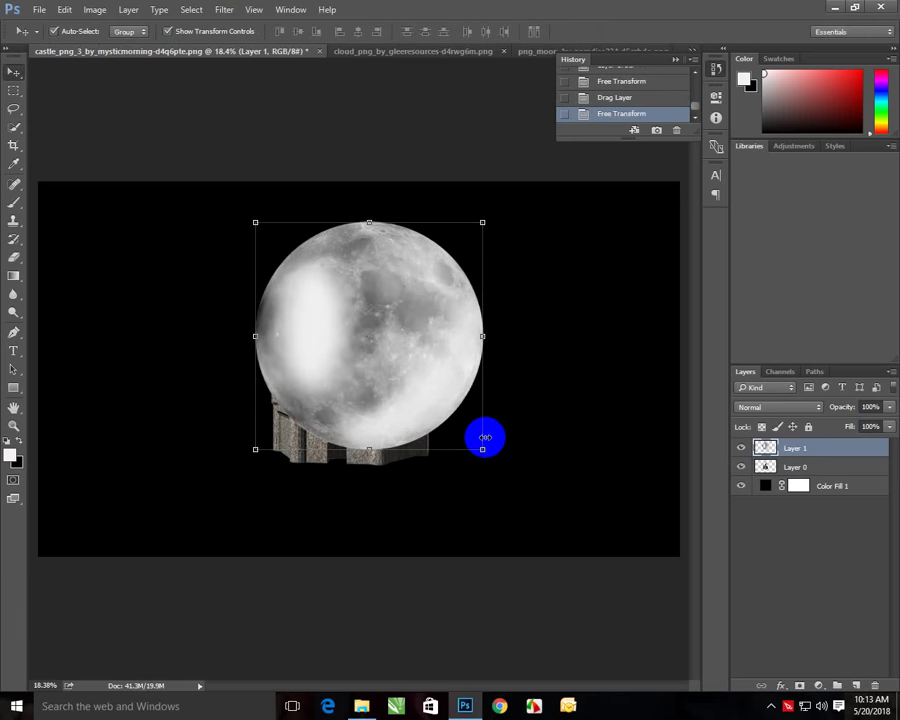
{"action": "left_click_drag", "start_coordinate": [851, 453], "coordinate": [842, 483]}
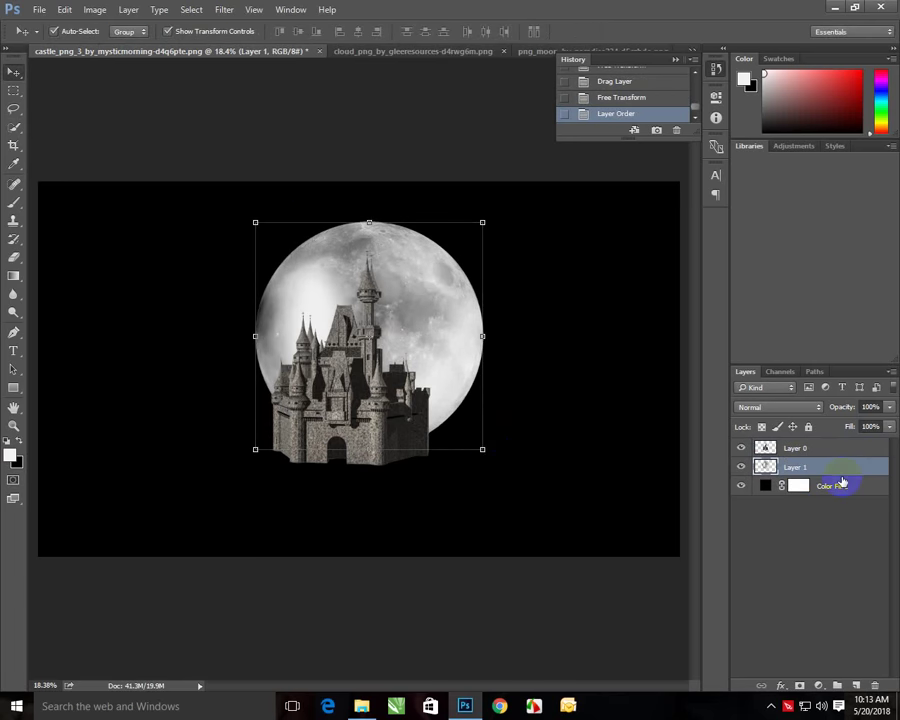
{"action": "left_click_drag", "start_coordinate": [395, 320], "coordinate": [430, 296]}
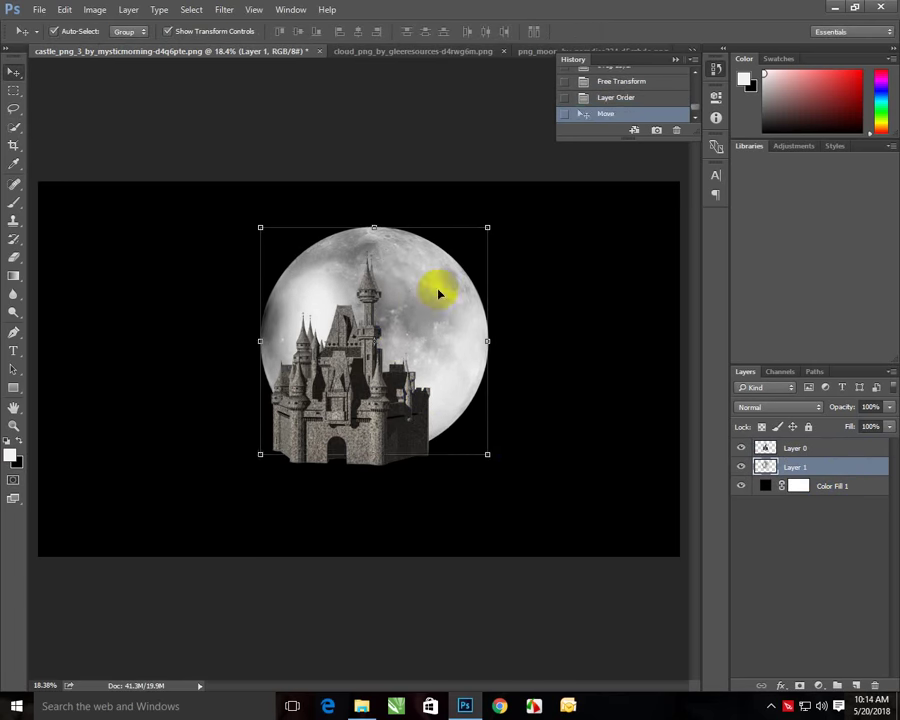
{"action": "left_click_drag", "start_coordinate": [489, 228], "coordinate": [474, 240]}
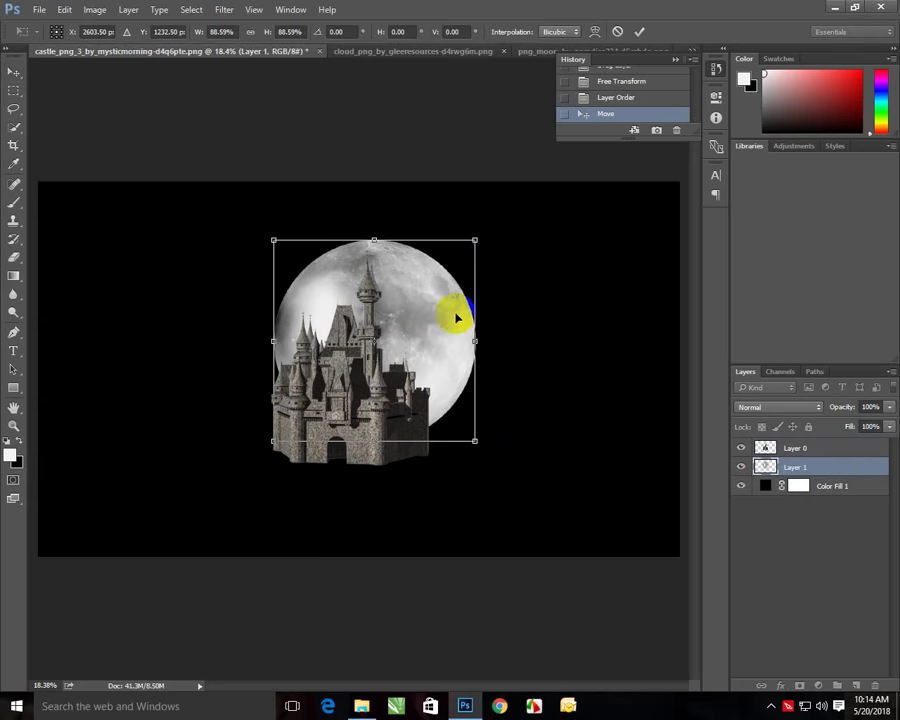
{"action": "double_click", "coordinate": [431, 332]}
{"action": "mouse_move", "coordinate": [431, 332]}
{"action": "left_mouse_down"}
{"action": "mouse_move", "coordinate": [429, 322]}
{"action": "mouse_move", "coordinate": [433, 329]}
{"action": "left_mouse_up"}
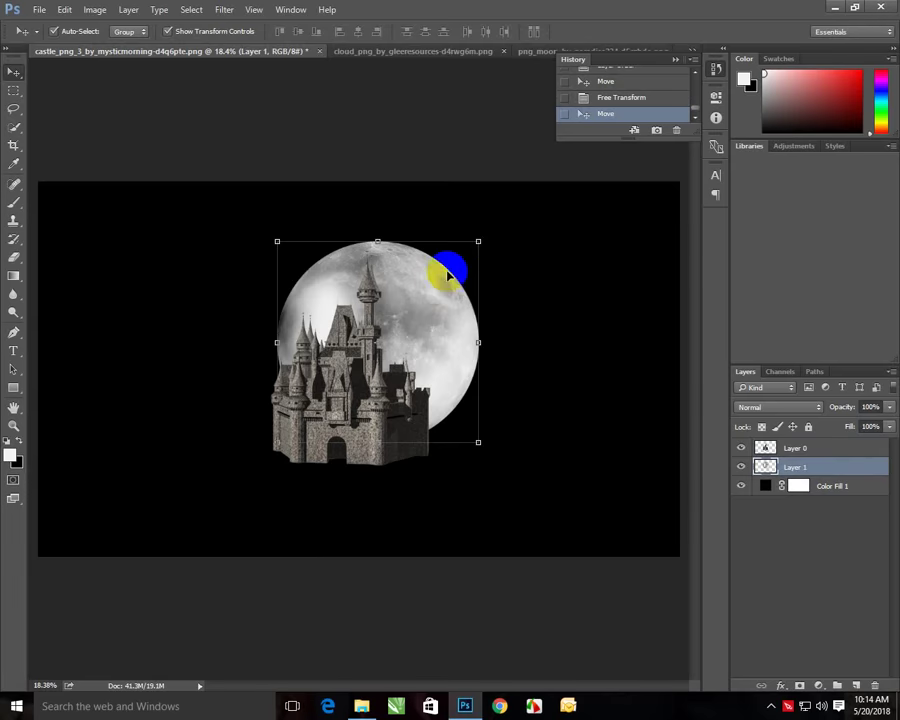
{"action": "left_click_drag", "start_coordinate": [478, 240], "coordinate": [484, 236]}
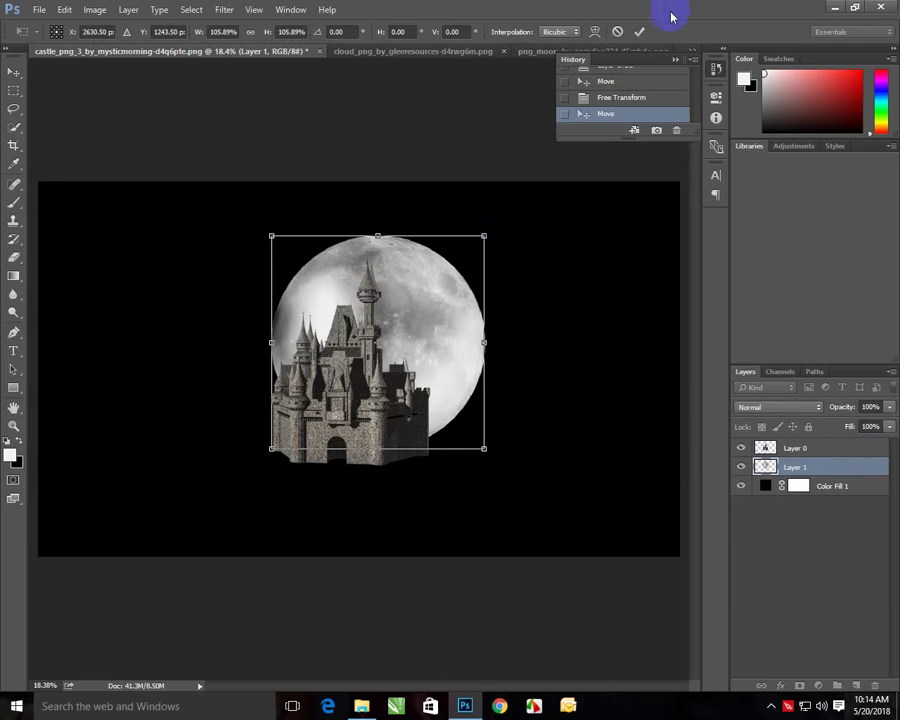
{"action": "left_click", "coordinate": [640, 32]}
Soften the moon with a 1.4-pixel Gaussian Blur.
{"action": "left_click", "coordinate": [224, 10]}
{"action": "mouse_move", "coordinate": [231, 165]}
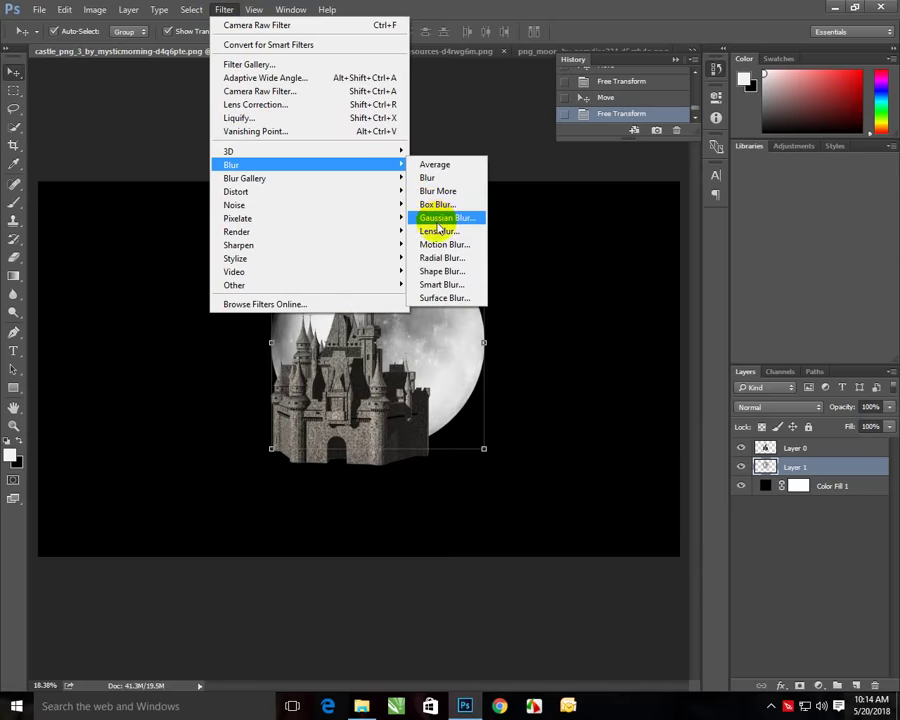
{"action": "left_click", "coordinate": [440, 217]}
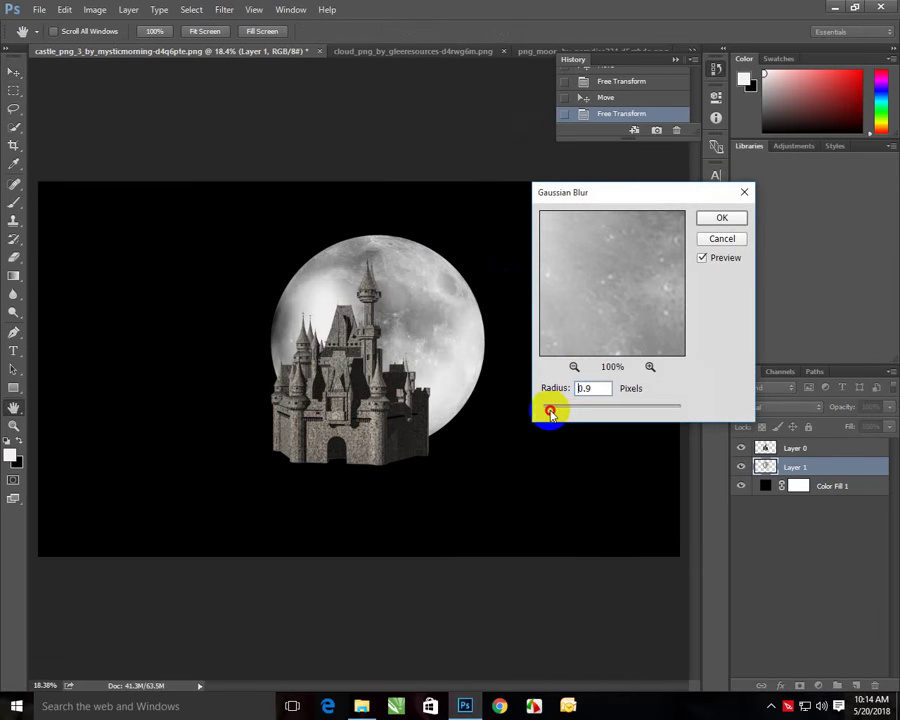
{"action": "left_click_drag", "start_coordinate": [550, 413], "coordinate": [553, 410]}
{"action": "left_click", "coordinate": [732, 222]}
{"action": "key", "text": "v"}
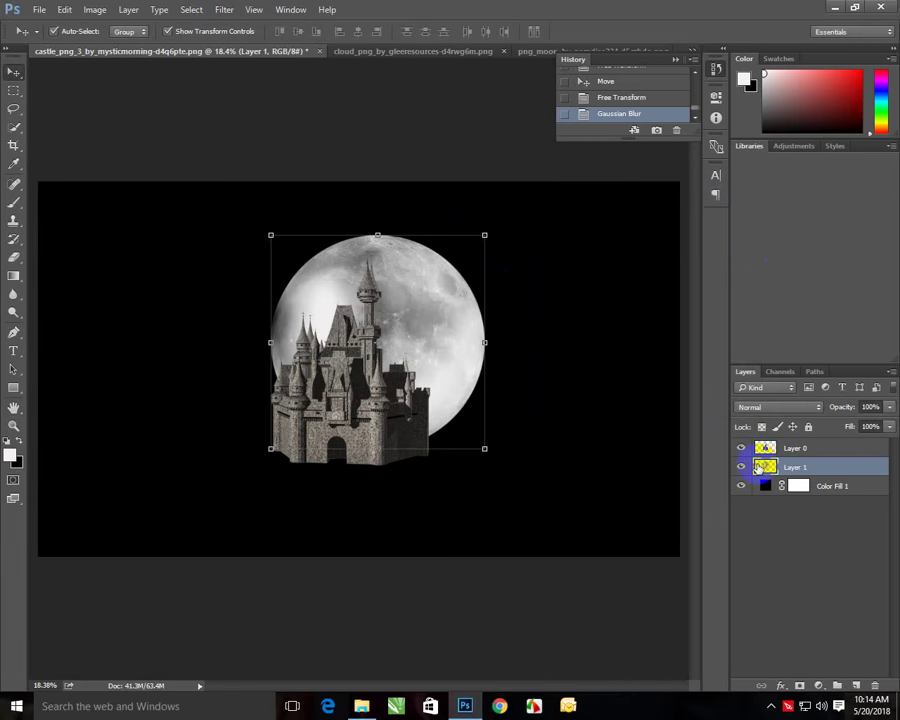
{"action": "left_click", "coordinate": [866, 485]}
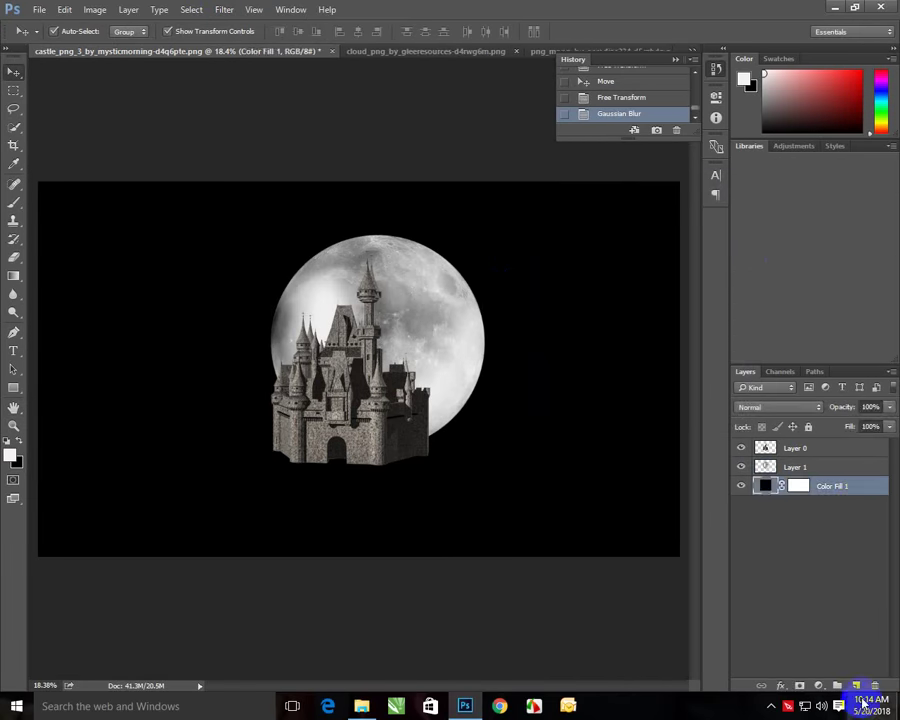
Add a new empty layer above the fill and select a soft round brush.
{"action": "left_click", "coordinate": [858, 686]}
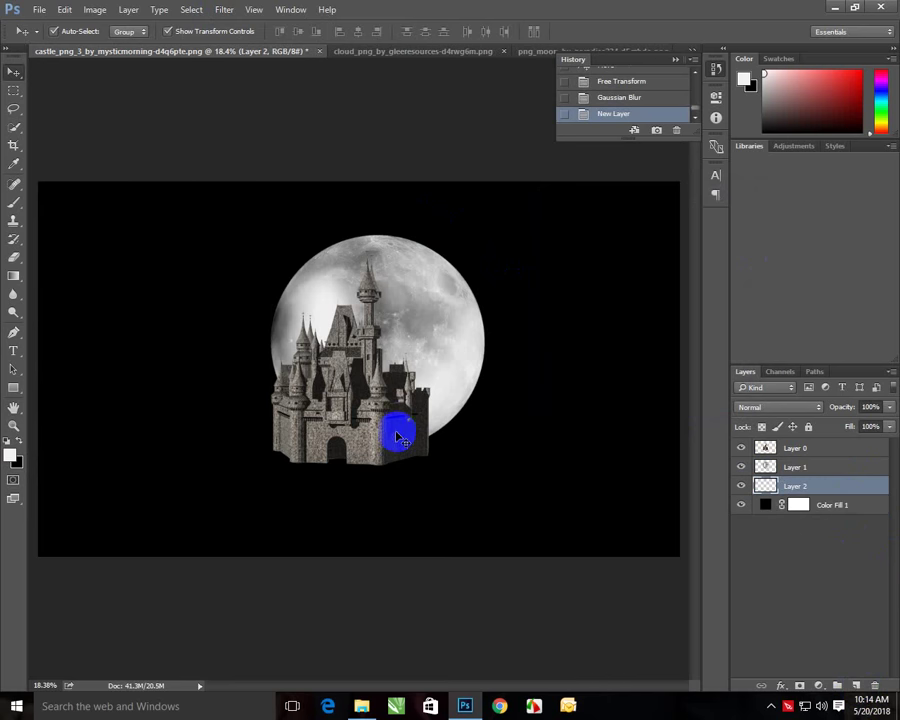
{"action": "left_click", "coordinate": [13, 204]}
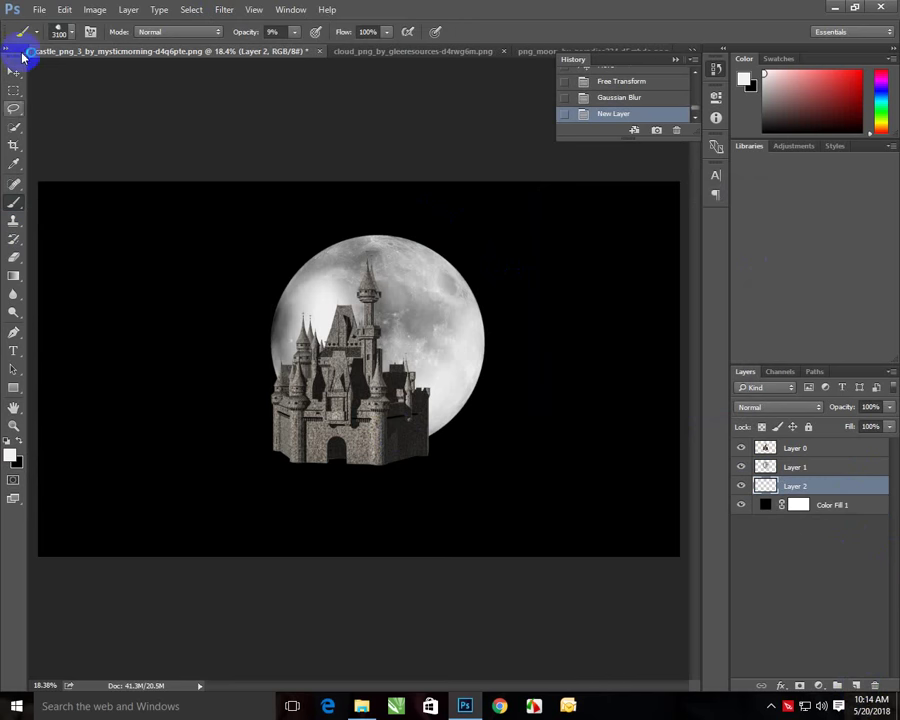
{"action": "left_click", "coordinate": [73, 35]}
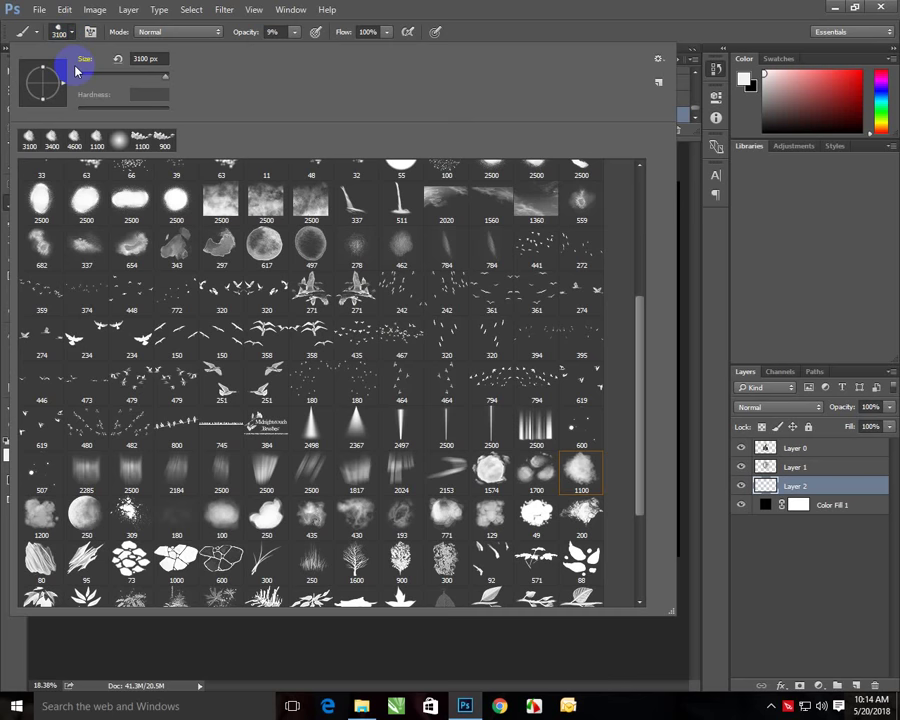
{"action": "mouse_move", "coordinate": [650, 316]}
{"action": "left_mouse_down"}
{"action": "mouse_move", "coordinate": [639, 297]}
{"action": "mouse_move", "coordinate": [640, 184]}
{"action": "left_mouse_up"}
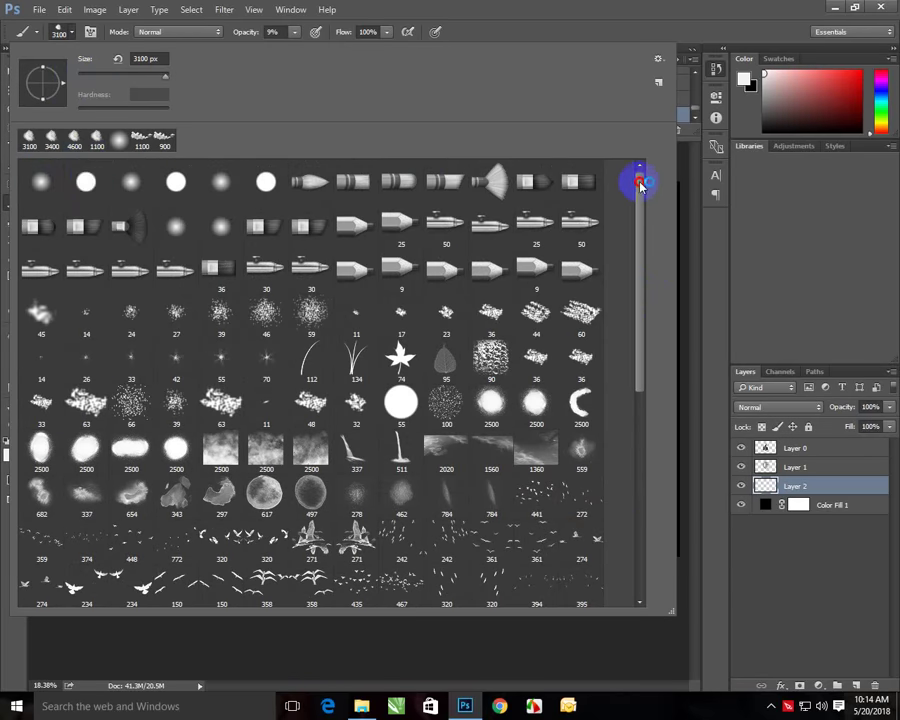
{"action": "left_click", "coordinate": [468, 16]}
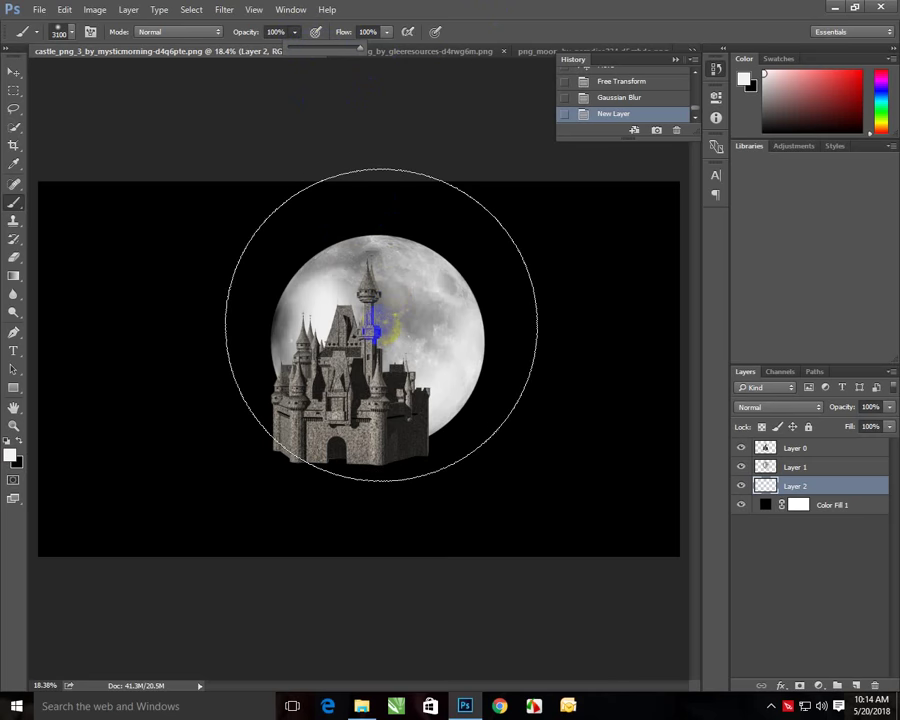
Paint a single 2000 px soft white glow around the moon.
{"action": "key", "text": "bracketleft"}
{"action": "key", "text": "bracketleft"}
{"action": "key", "text": "bracketleft"}
{"action": "key", "text": "bracketleft"}
{"action": "key", "text": "bracketleft"}
{"action": "key", "text": "bracketleft"}
{"action": "key", "text": "bracketleft"}
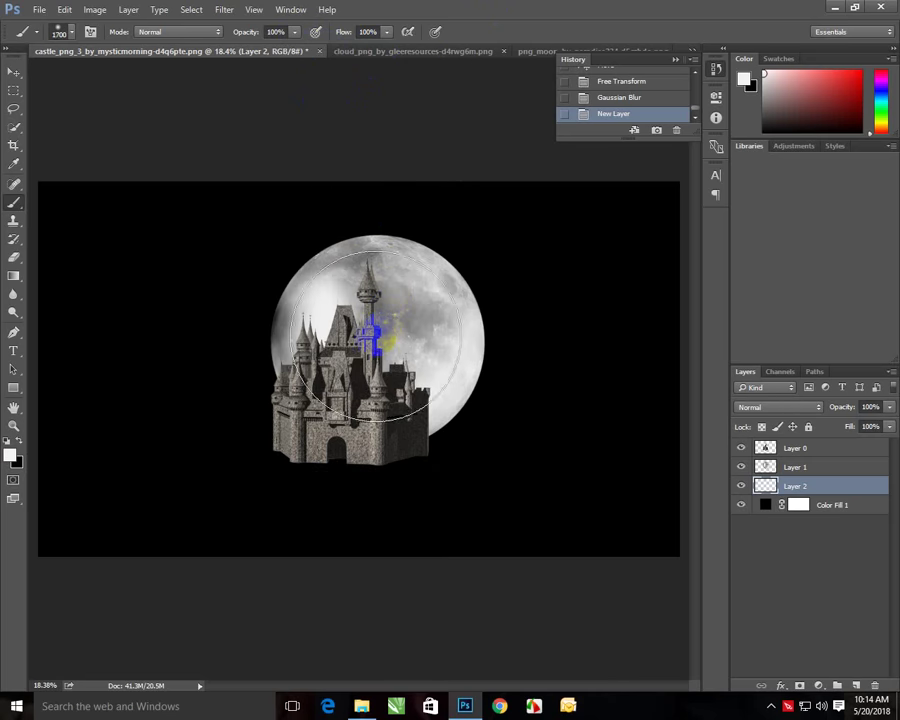
{"action": "key", "text": "bracketright"}
{"action": "key", "text": "bracketright"}
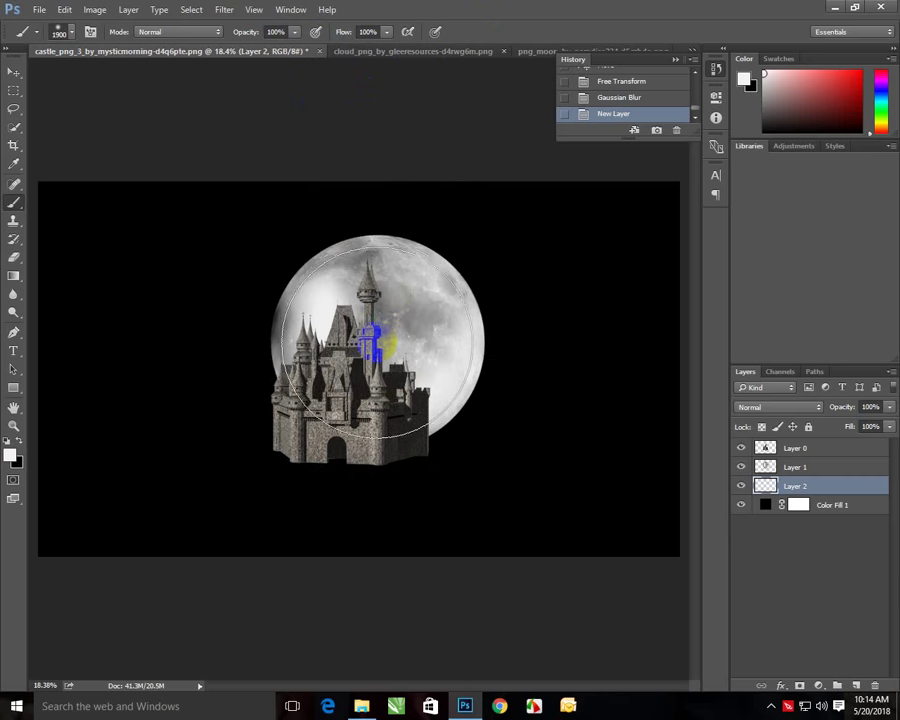
{"action": "key", "text": "bracketright"}
{"action": "left_click", "coordinate": [377, 342]}
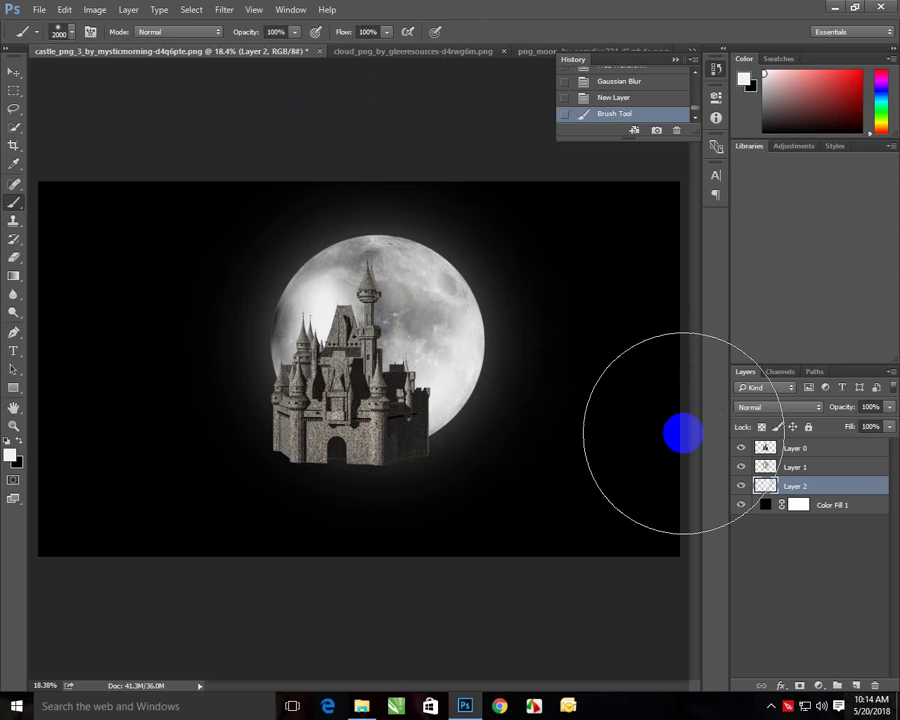
{"action": "key", "text": "v"}
{"action": "left_click", "coordinate": [450, 296]}
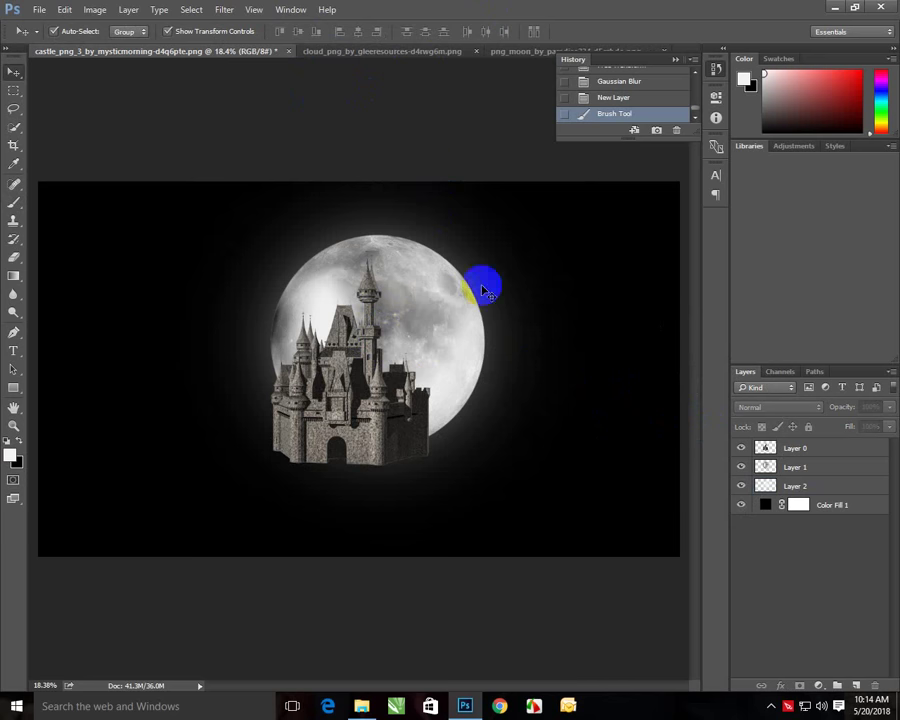
Select Layer 0 and Layer 1, then switch to the cloud_png document.
{"action": "left_click", "coordinate": [394, 422]}
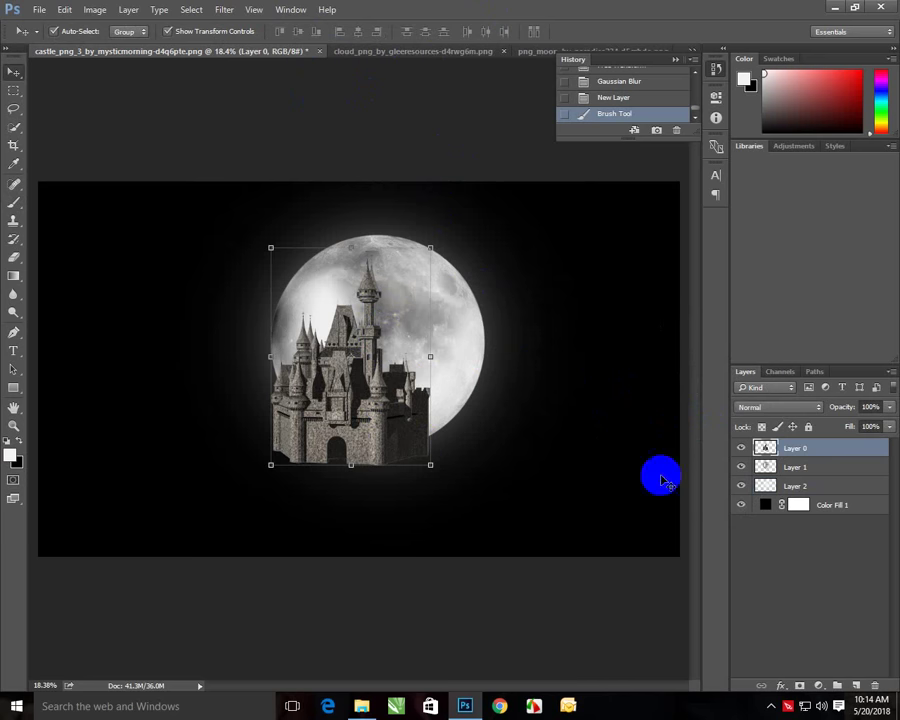
{"action": "left_click", "coordinate": [821, 469]}
{"action": "left_click", "coordinate": [821, 456]}
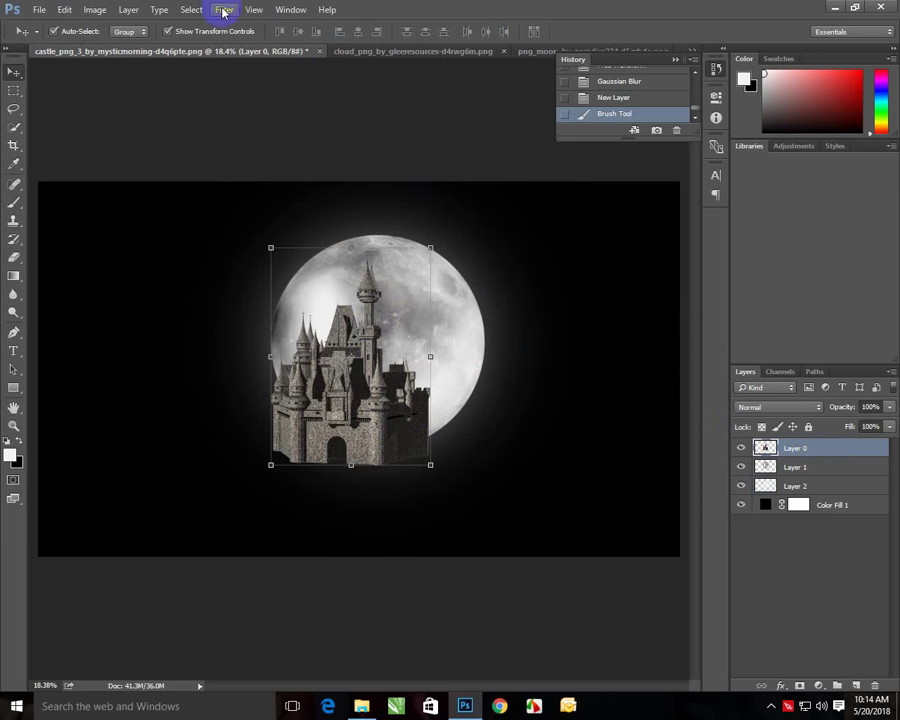
{"action": "left_click", "coordinate": [364, 48]}
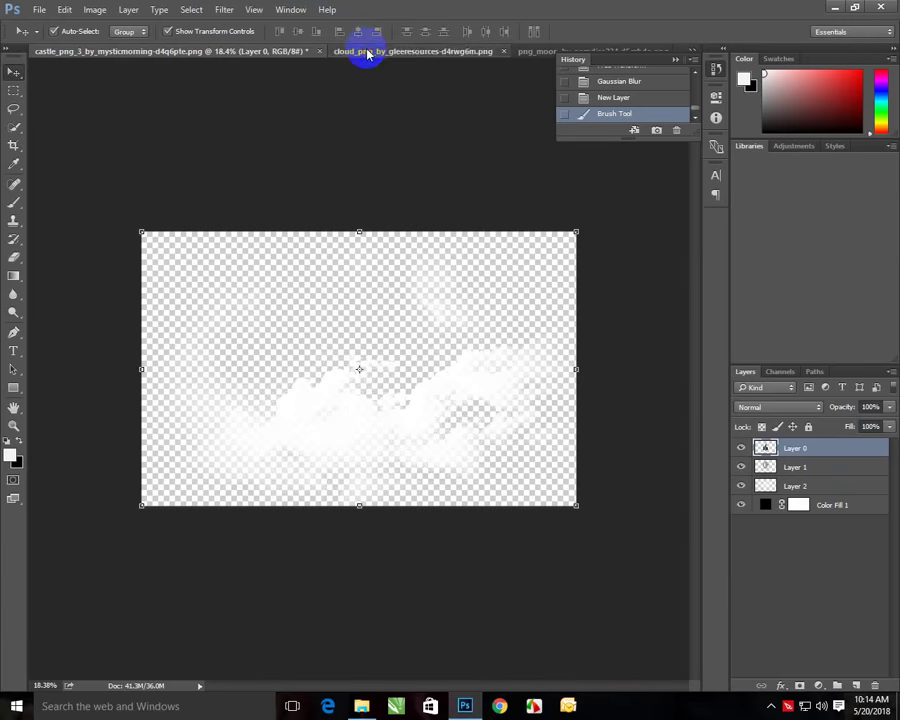
Drag the clouds into the castle document and enlarge them around the castle base.
{"action": "left_click", "coordinate": [490, 360]}
{"action": "mouse_move", "coordinate": [480, 381]}
{"action": "left_mouse_down"}
{"action": "mouse_move", "coordinate": [160, 47]}
{"action": "mouse_move", "coordinate": [377, 325]}
{"action": "mouse_move", "coordinate": [397, 439]}
{"action": "left_mouse_up"}
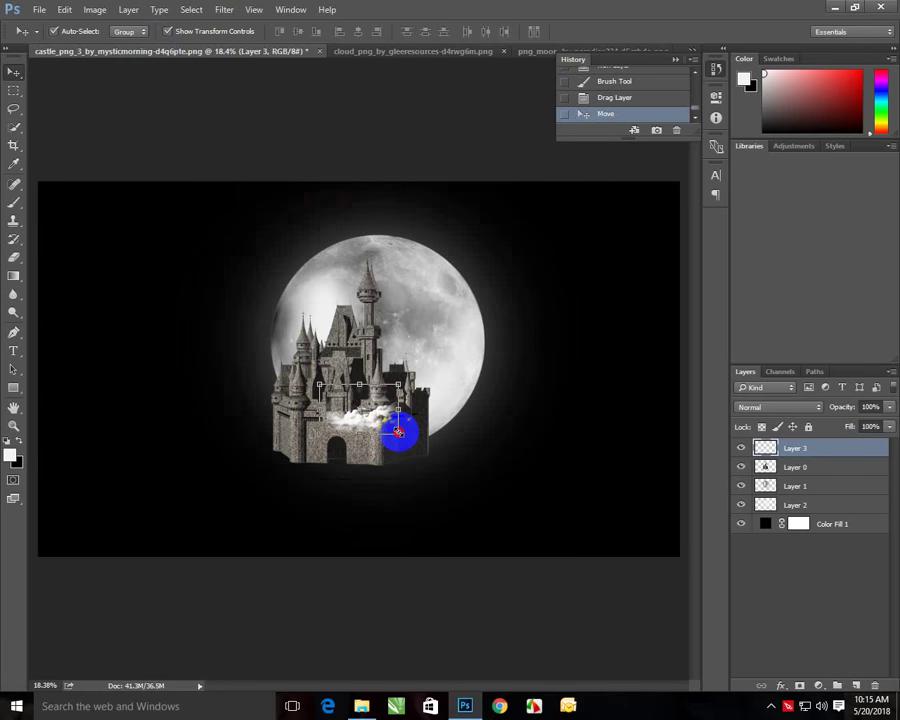
{"action": "key", "text": "ctrl+t"}
{"action": "left_click_drag", "start_coordinate": [398, 432], "coordinate": [493, 479]}
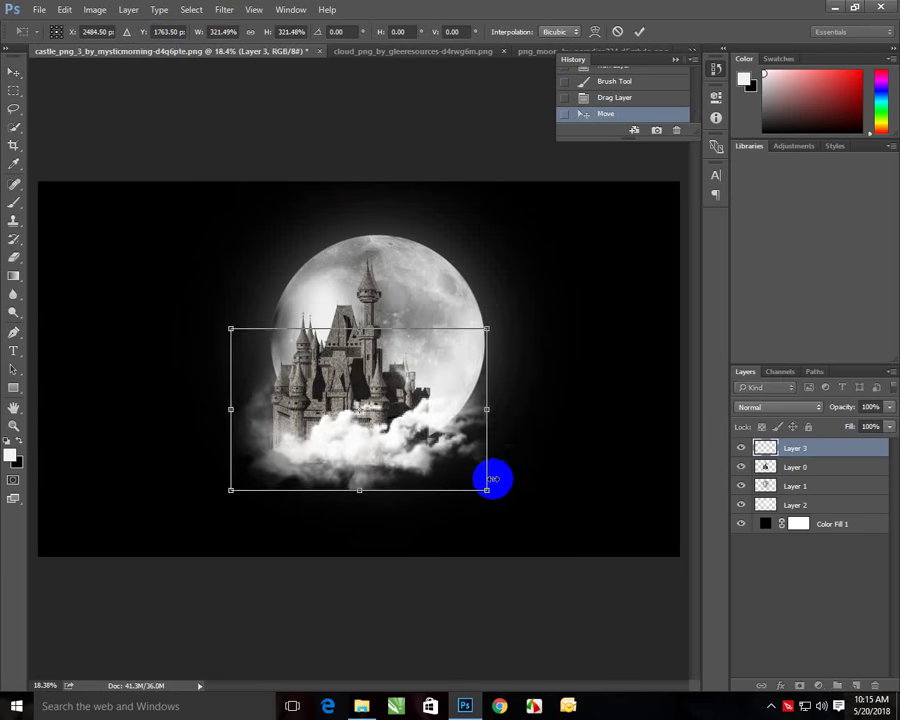
{"action": "key", "text": "Return"}
Zoom in and shift the castle and clouds together slightly right.
{"action": "left_click", "coordinate": [548, 582]}
{"action": "key", "text": "z"}
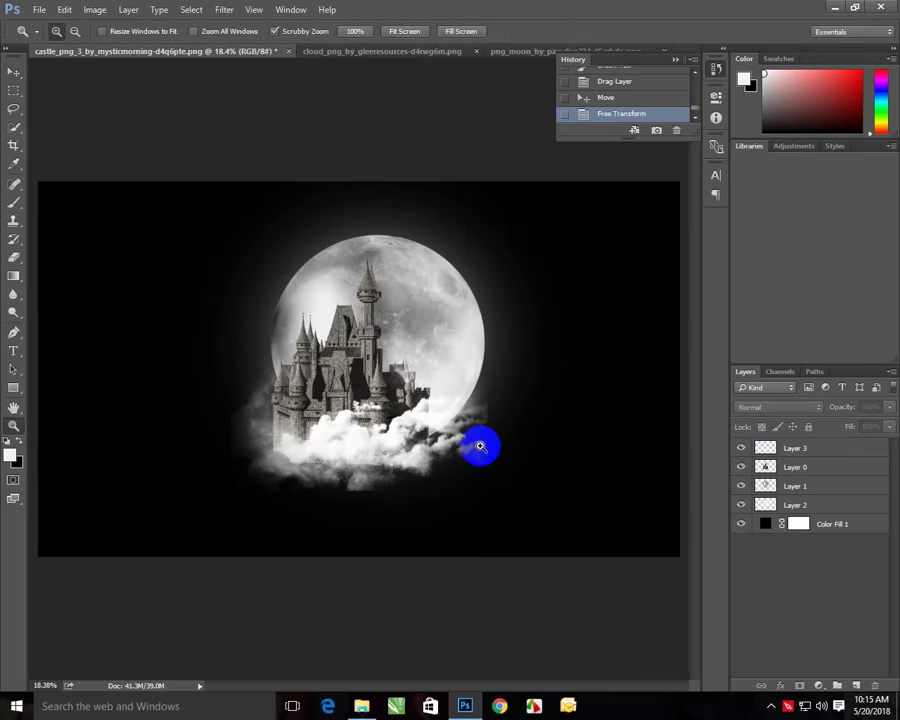
{"action": "left_click_drag", "start_coordinate": [472, 432], "coordinate": [494, 446]}
{"action": "key", "text": "v"}
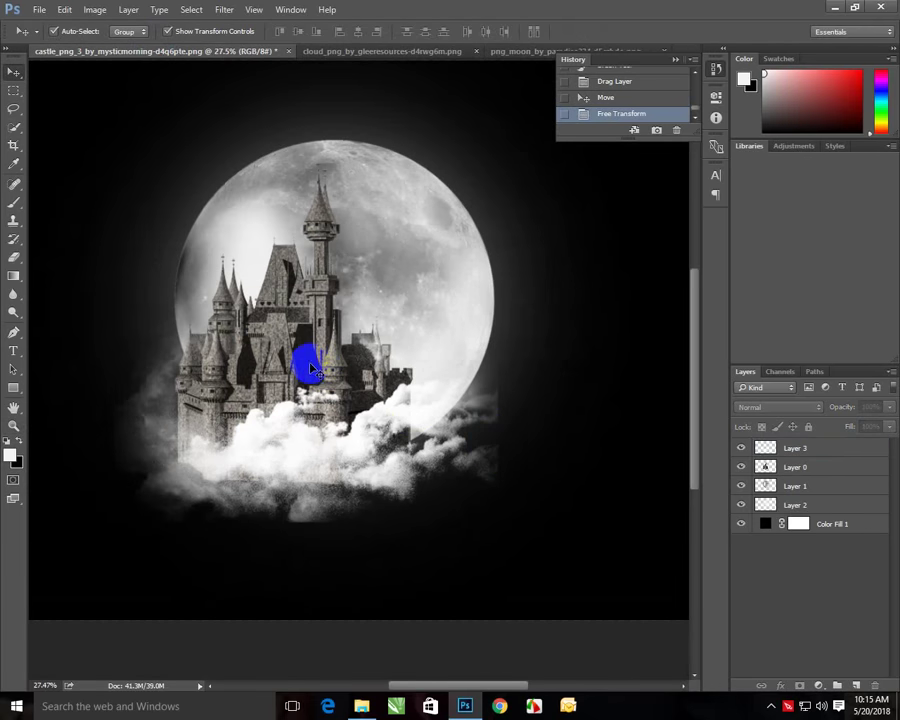
{"action": "left_click", "coordinate": [821, 470]}
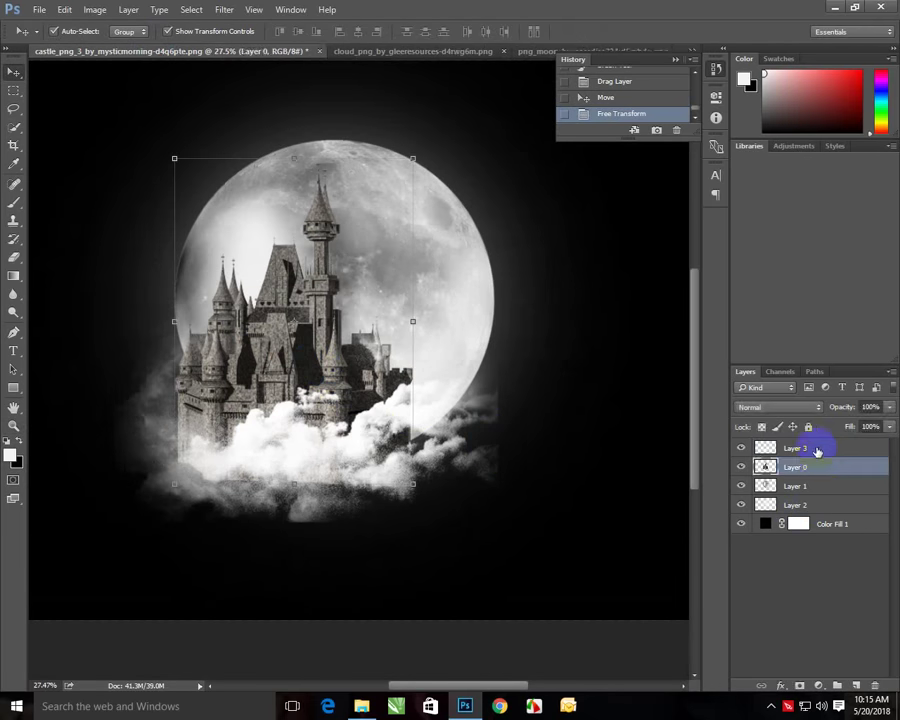
{"action": "left_click", "coordinate": [795, 450], "text": "shift"}
{"action": "mouse_move", "coordinate": [350, 364]}
{"action": "left_mouse_down"}
{"action": "mouse_move", "coordinate": [340, 368]}
{"action": "mouse_move", "coordinate": [353, 365]}
{"action": "left_mouse_up"}
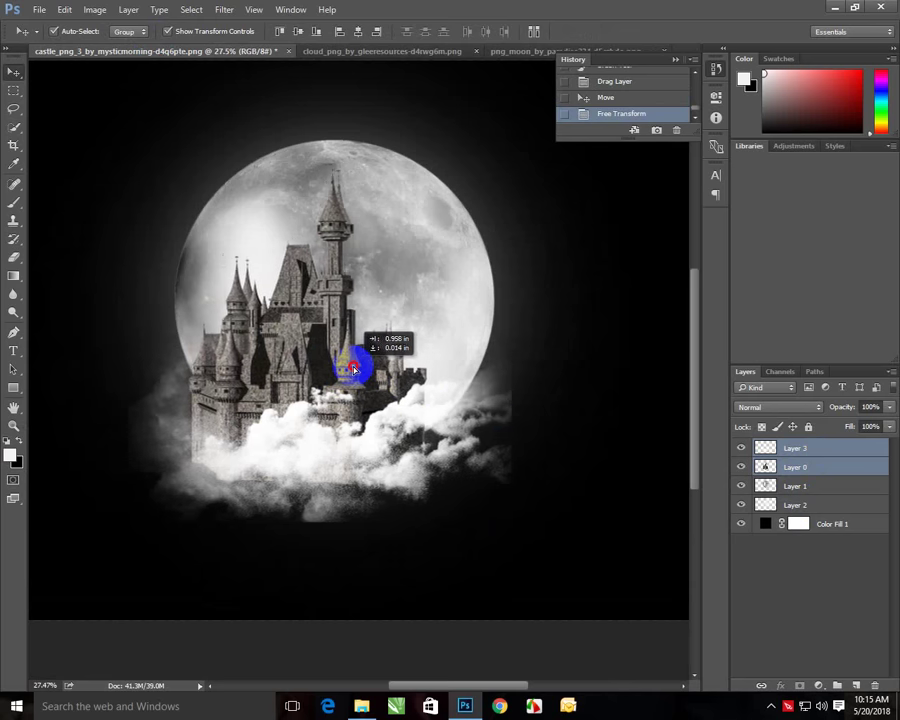
Enlarge the Layer 3 clouds toward the lower right and nudge them into place.
{"action": "left_click", "coordinate": [617, 356]}
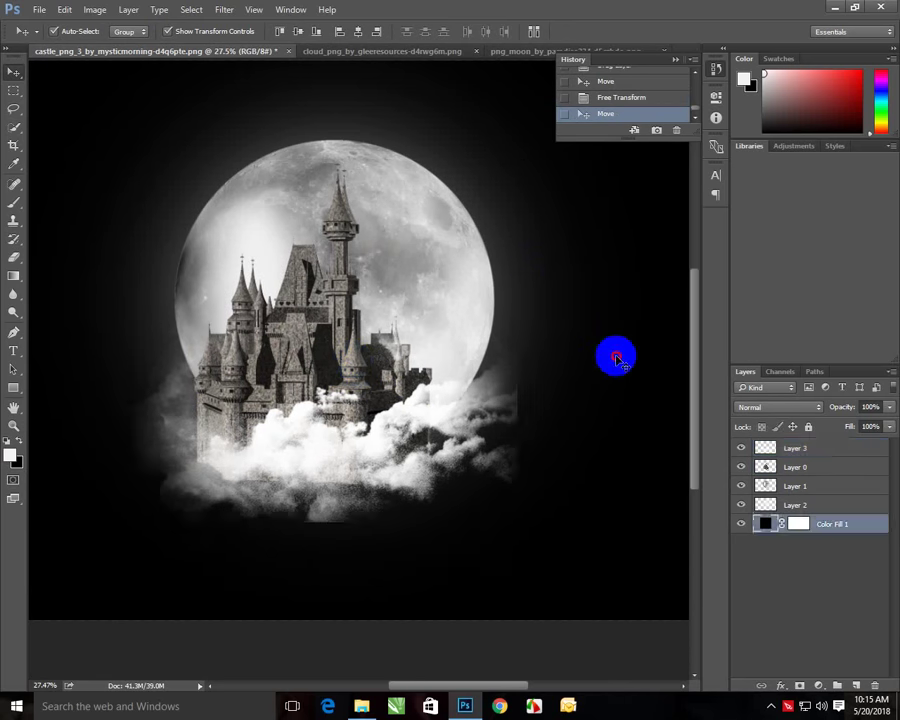
{"action": "left_click", "coordinate": [484, 418]}
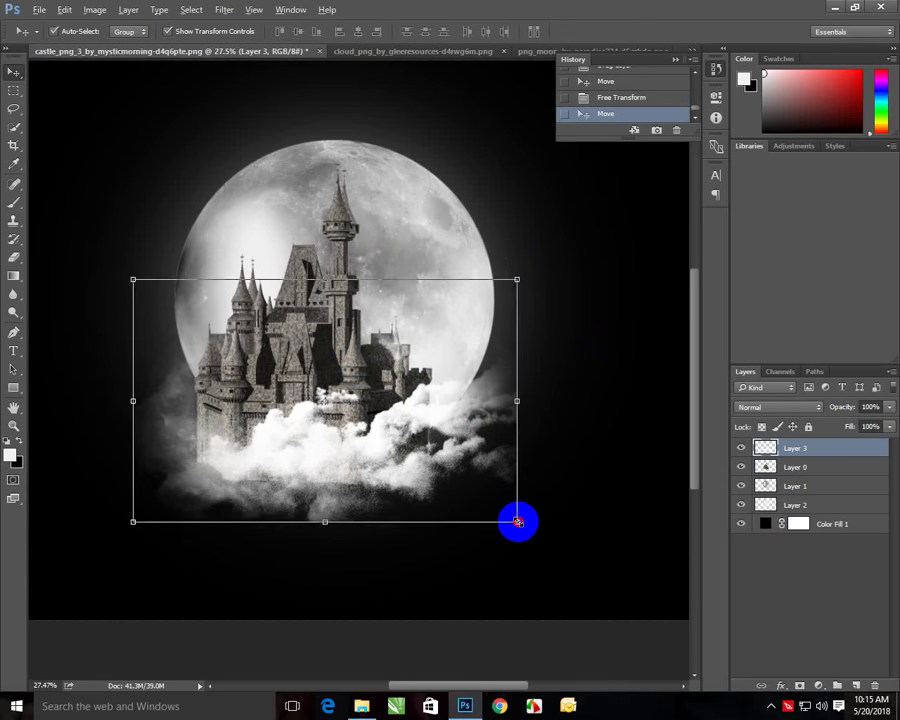
{"action": "left_click_drag", "start_coordinate": [517, 521], "coordinate": [569, 534]}
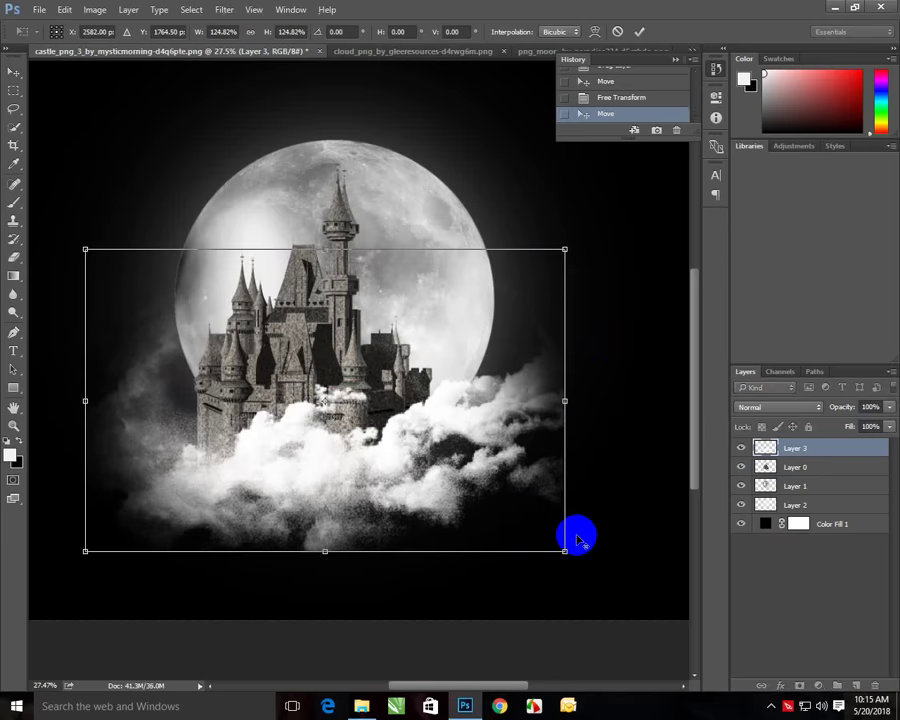
{"action": "key", "text": "Return"}
{"action": "left_click_drag", "start_coordinate": [408, 472], "coordinate": [396, 455]}
{"action": "left_click", "coordinate": [805, 485]}
{"action": "left_click", "coordinate": [797, 449]}
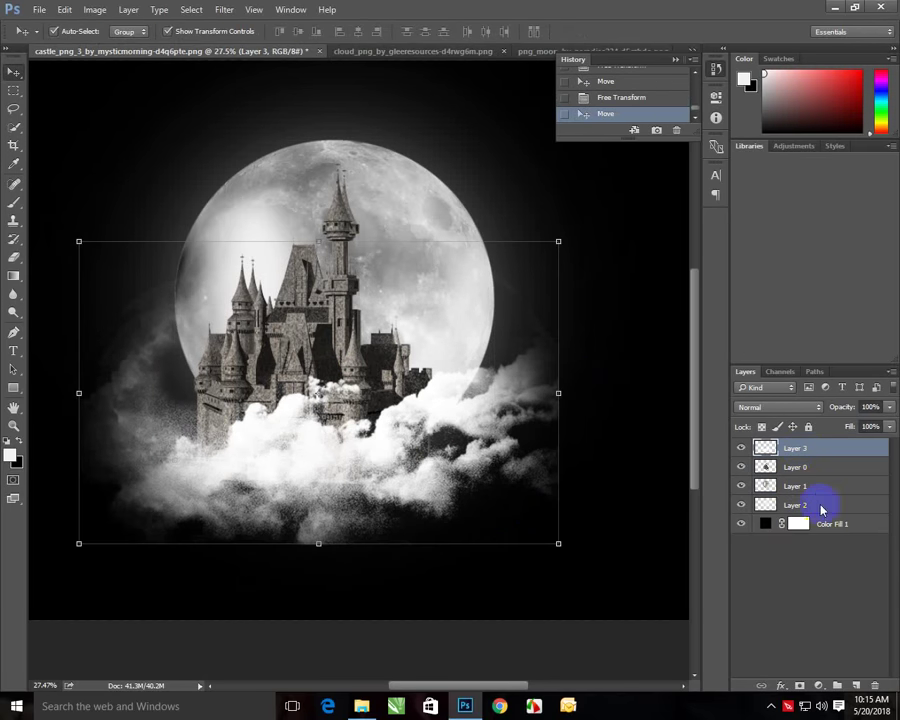
Add a layer mask to the clouds and fade their right edge with a 500 px brush.
{"action": "left_click", "coordinate": [802, 688]}
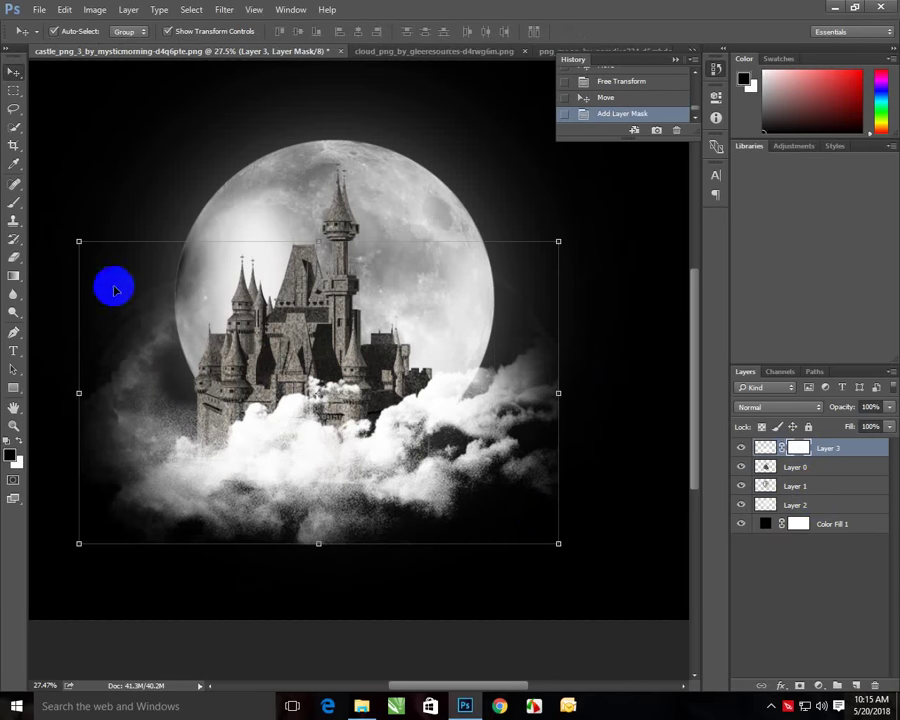
{"action": "left_click", "coordinate": [13, 205]}
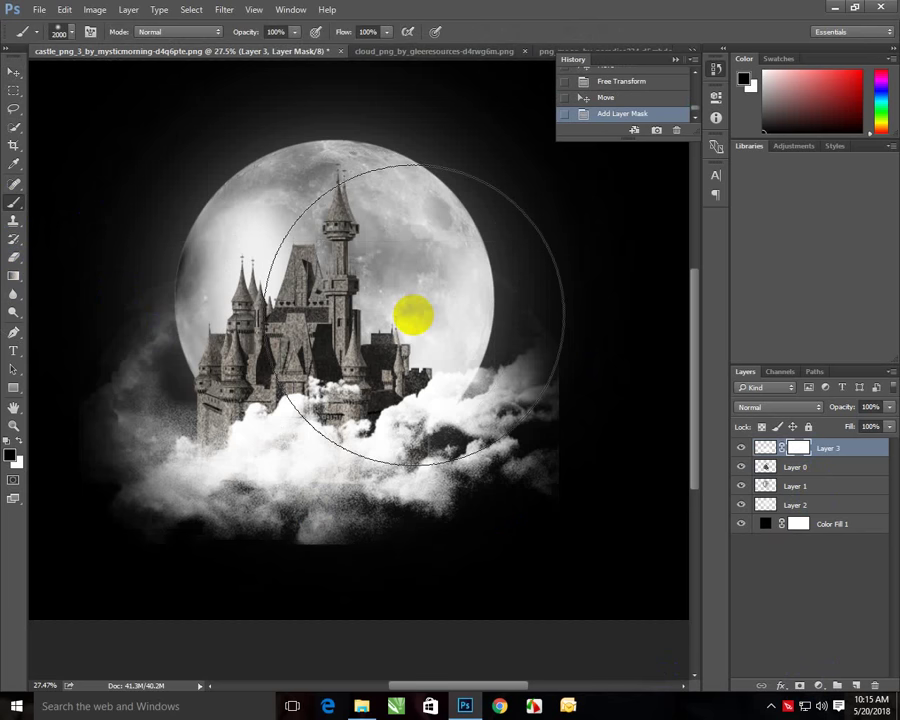
{"action": "key", "text": "bracketleft"}
{"action": "key", "text": "bracketleft"}
{"action": "key", "text": "bracketleft"}
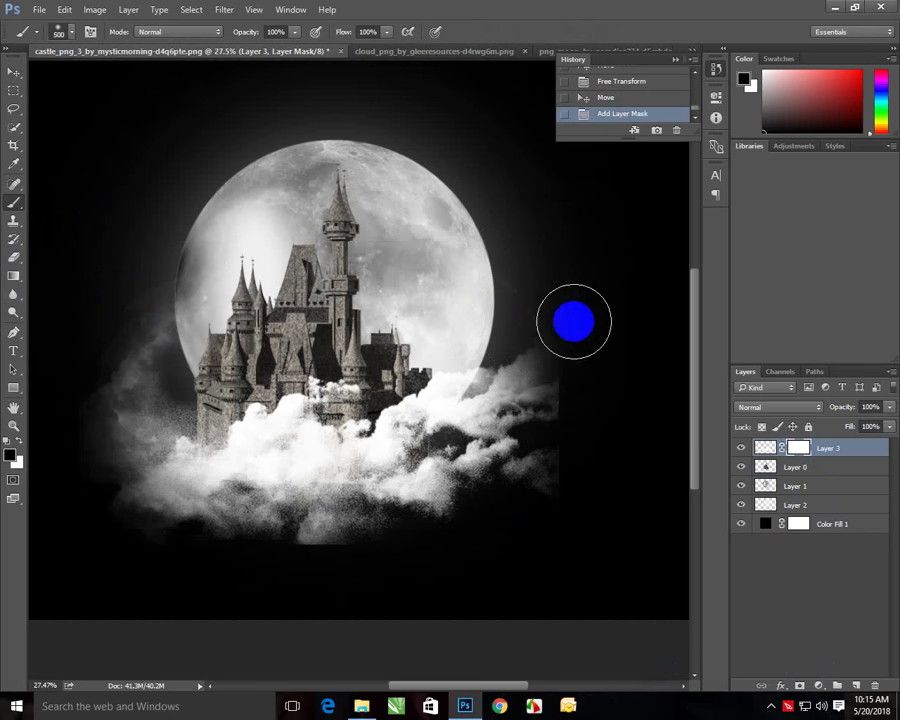
{"action": "left_click_drag", "start_coordinate": [570, 298], "coordinate": [553, 529]}
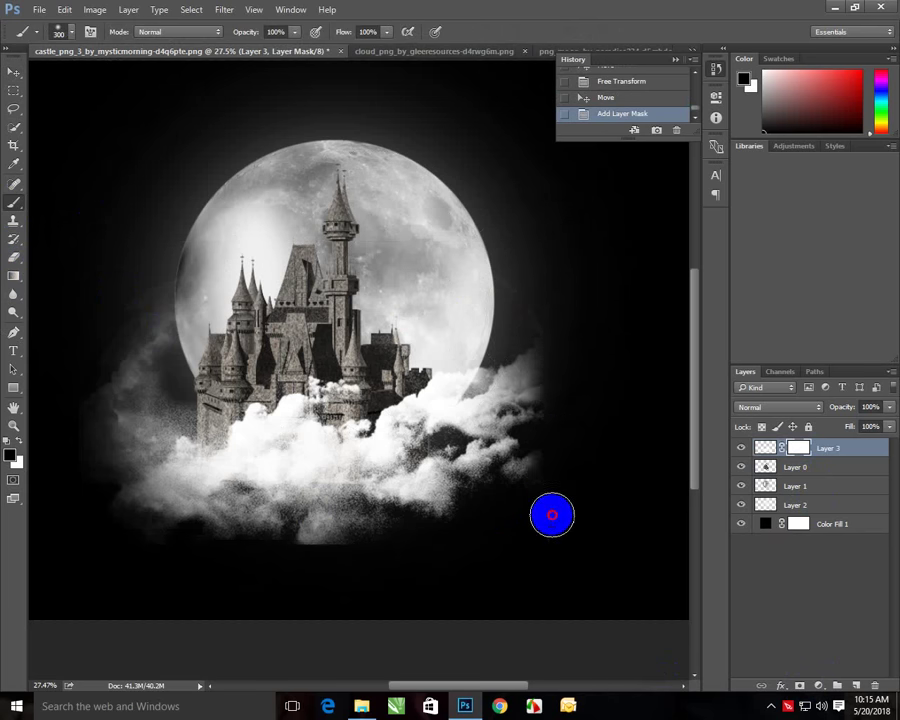
{"action": "key", "text": "ctrl+z"}
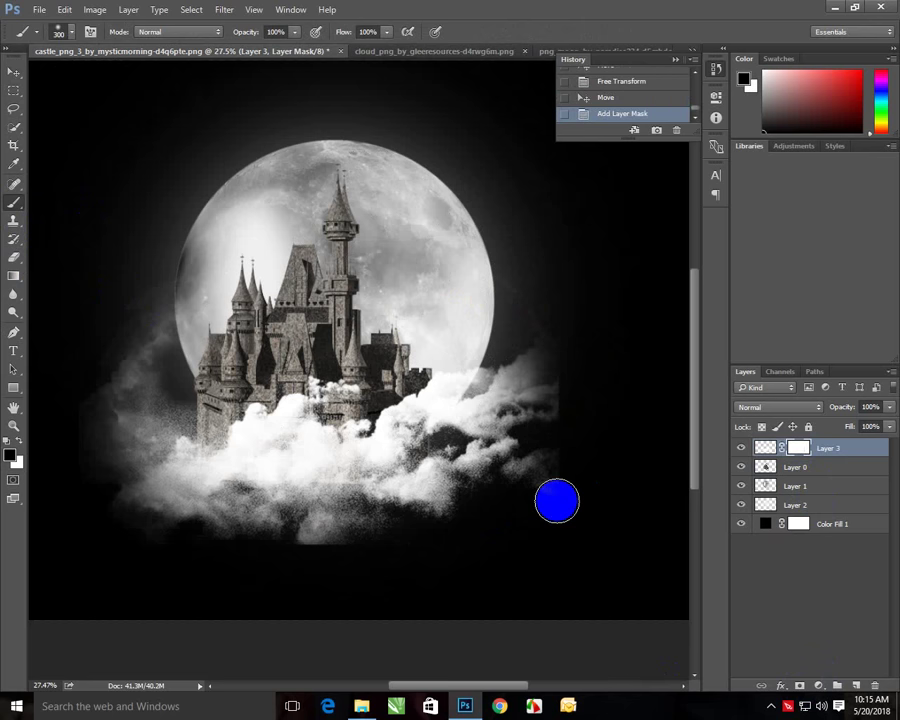
{"action": "mouse_move", "coordinate": [599, 290]}
{"action": "left_mouse_down"}
{"action": "mouse_move", "coordinate": [590, 350]}
{"action": "mouse_move", "coordinate": [584, 326]}
{"action": "mouse_move", "coordinate": [604, 389]}
{"action": "mouse_move", "coordinate": [590, 420]}
{"action": "mouse_move", "coordinate": [583, 382]}
{"action": "mouse_move", "coordinate": [607, 490]}
{"action": "mouse_move", "coordinate": [579, 492]}
{"action": "mouse_move", "coordinate": [579, 454]}
{"action": "mouse_move", "coordinate": [584, 498]}
{"action": "left_mouse_up"}
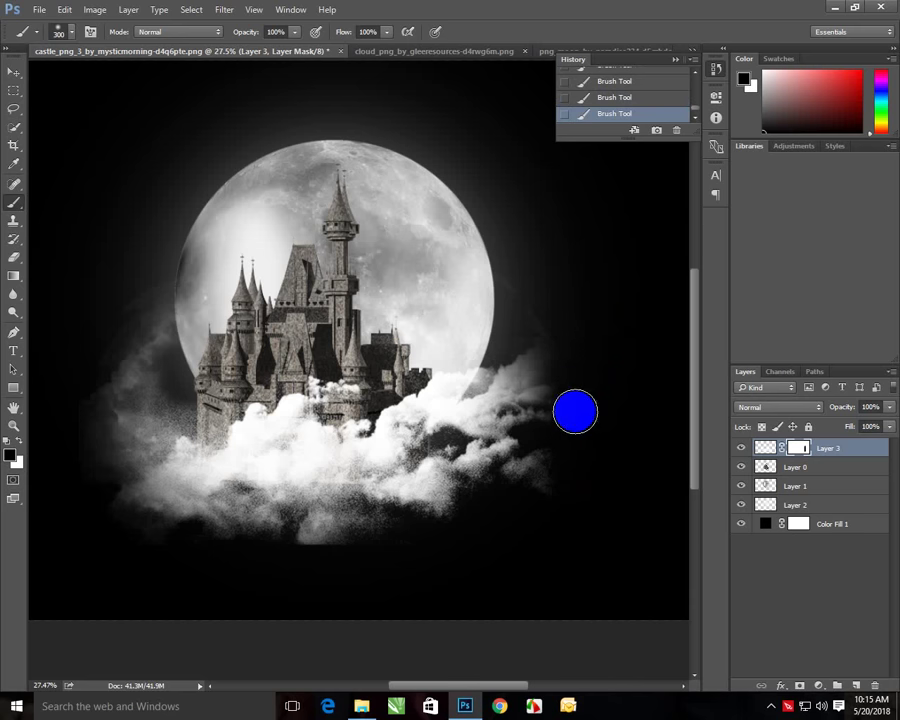
Shift Layer 3 slightly up and to the left.
{"action": "scroll", "coordinate": [273, 354], "scroll_direction": "down", "scroll_amount": 2}
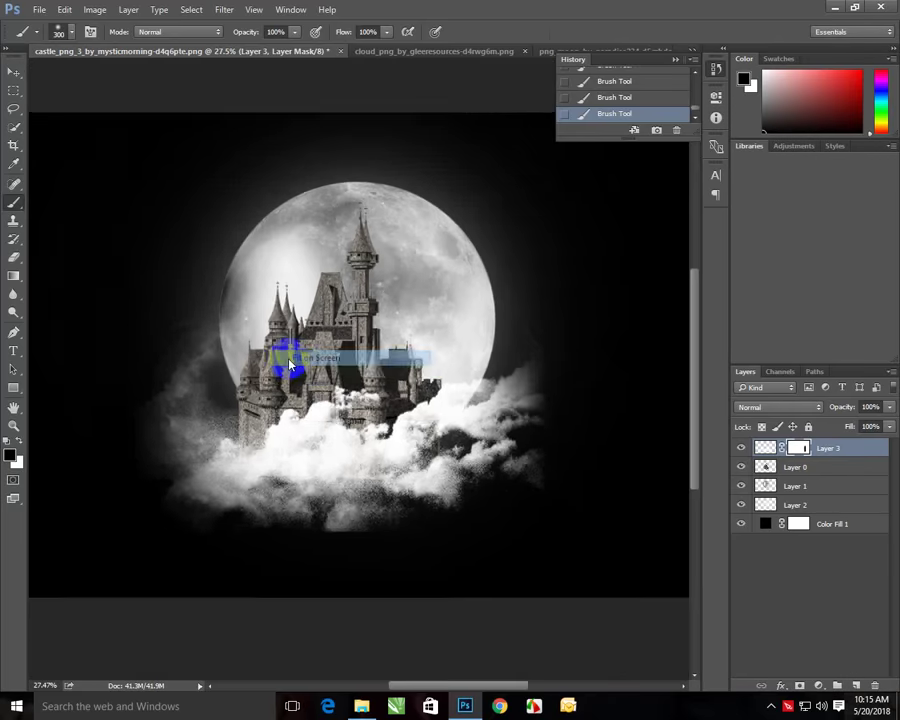
{"action": "key", "text": "v"}
{"action": "left_click_drag", "start_coordinate": [410, 467], "coordinate": [406, 461]}
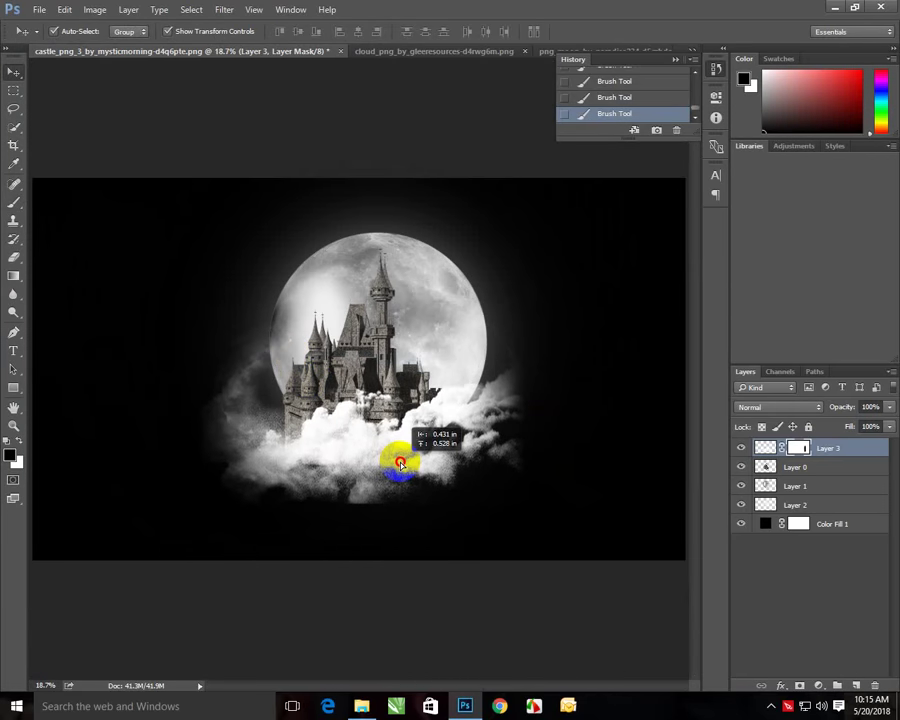
Apply a slight Gaussian Blur to the Layer 3 clouds.
{"action": "left_click", "coordinate": [224, 9]}
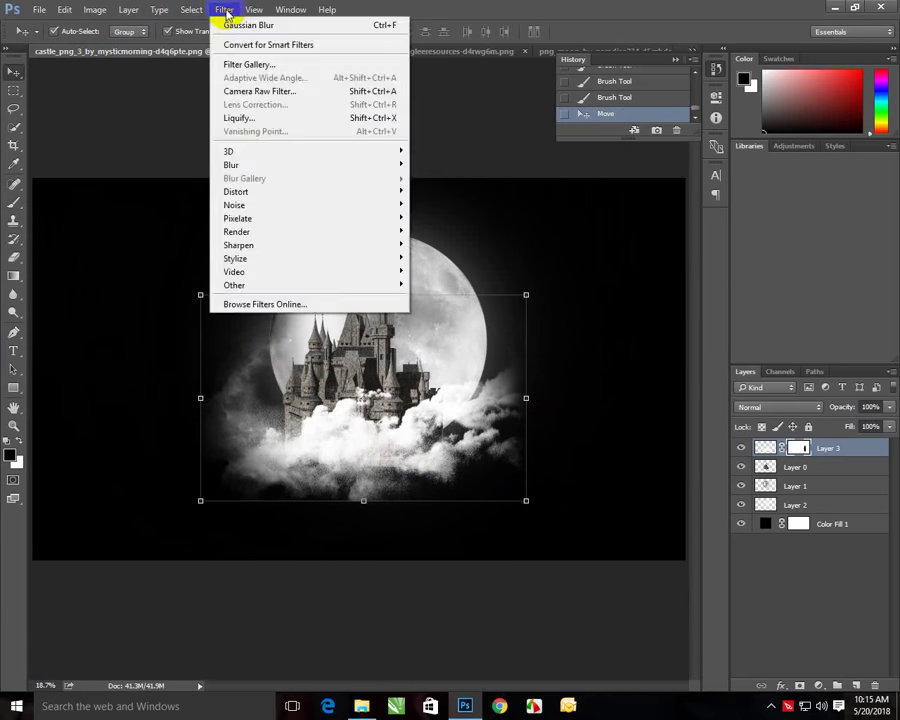
{"action": "mouse_move", "coordinate": [305, 164]}
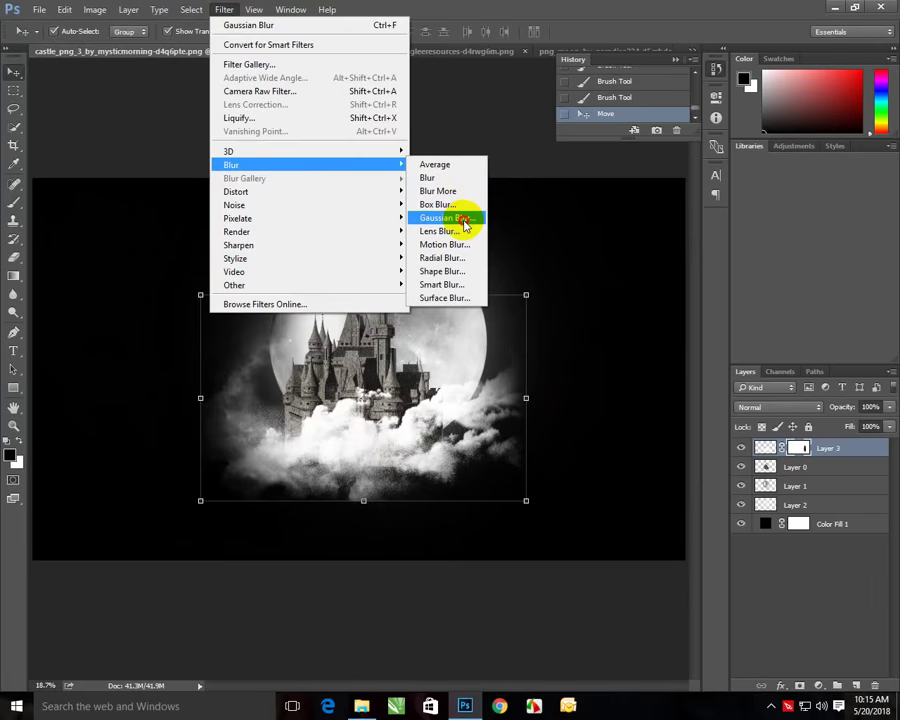
{"action": "left_click", "coordinate": [461, 223]}
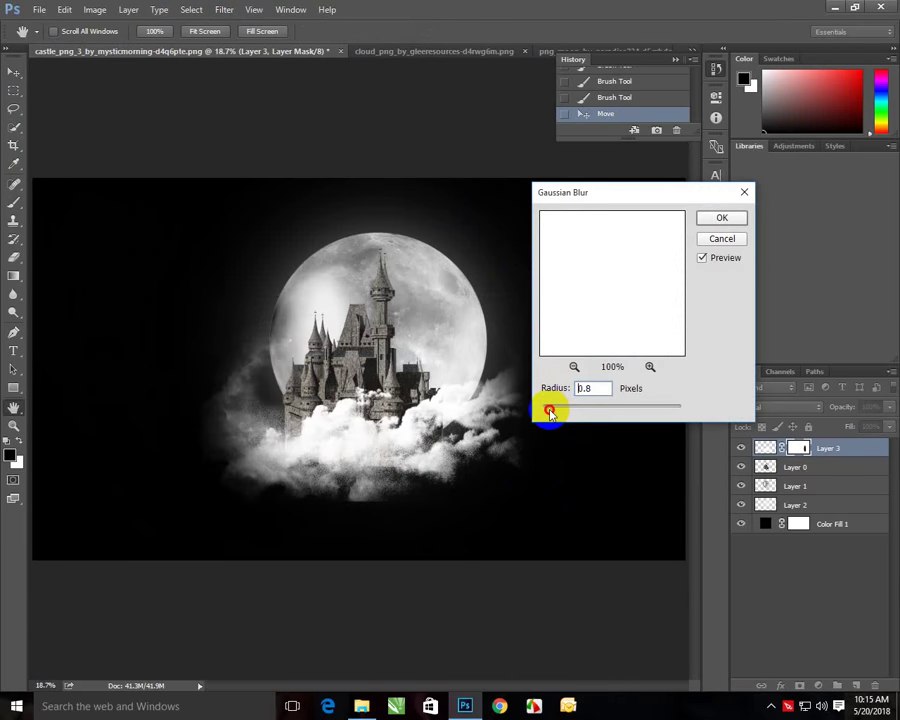
{"action": "left_click", "coordinate": [735, 218]}
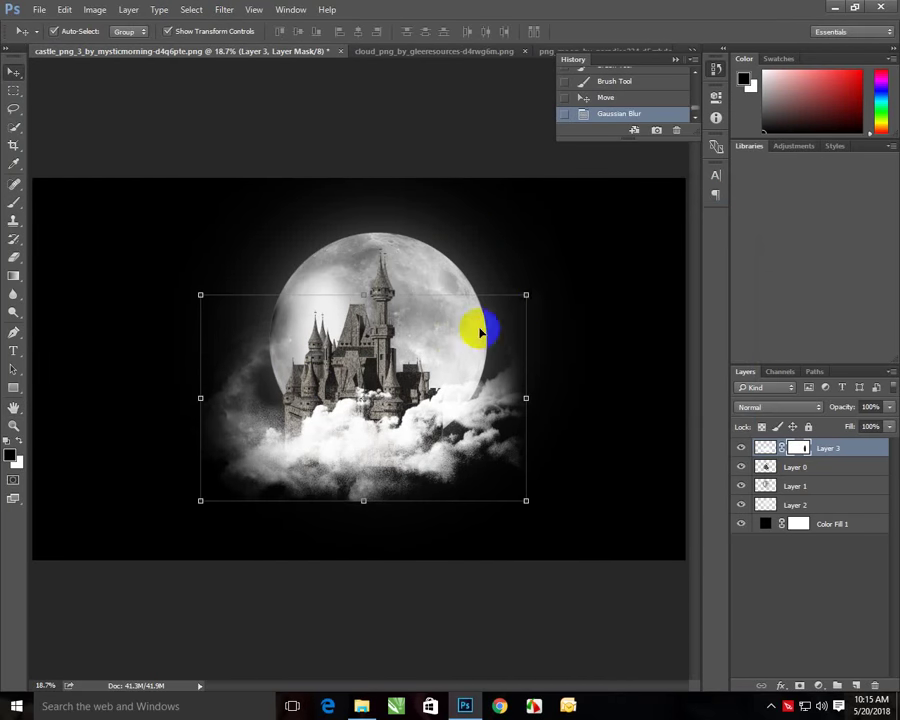
Scale Layer 3 up to about 102% and commit the change.
{"action": "left_click_drag", "start_coordinate": [525, 296], "coordinate": [529, 293]}
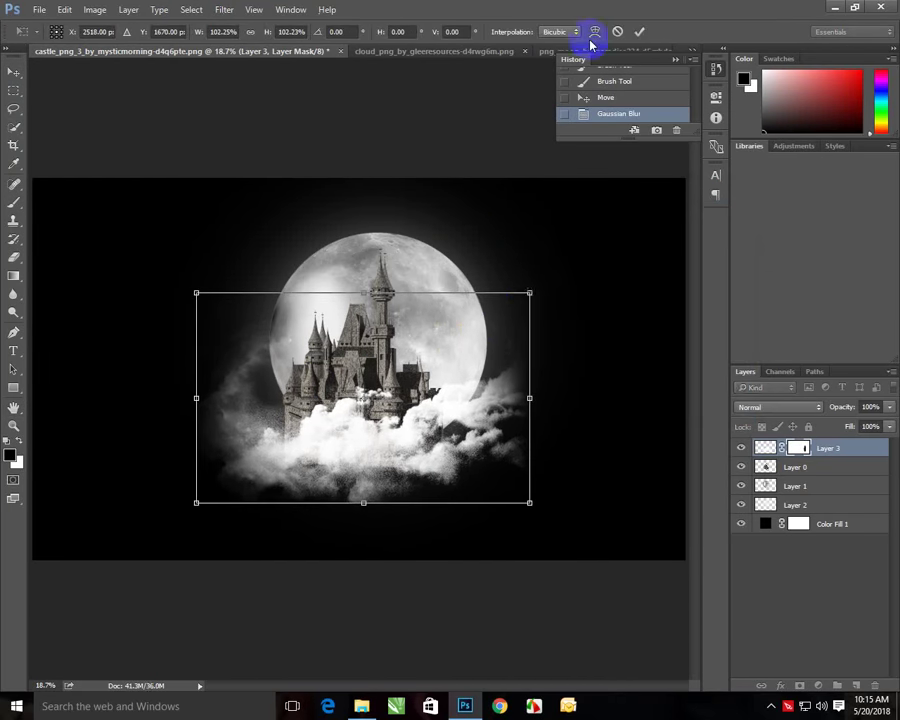
{"action": "left_click", "coordinate": [645, 37]}
{"action": "left_click", "coordinate": [478, 198]}
{"action": "right_click", "coordinate": [370, 296]}
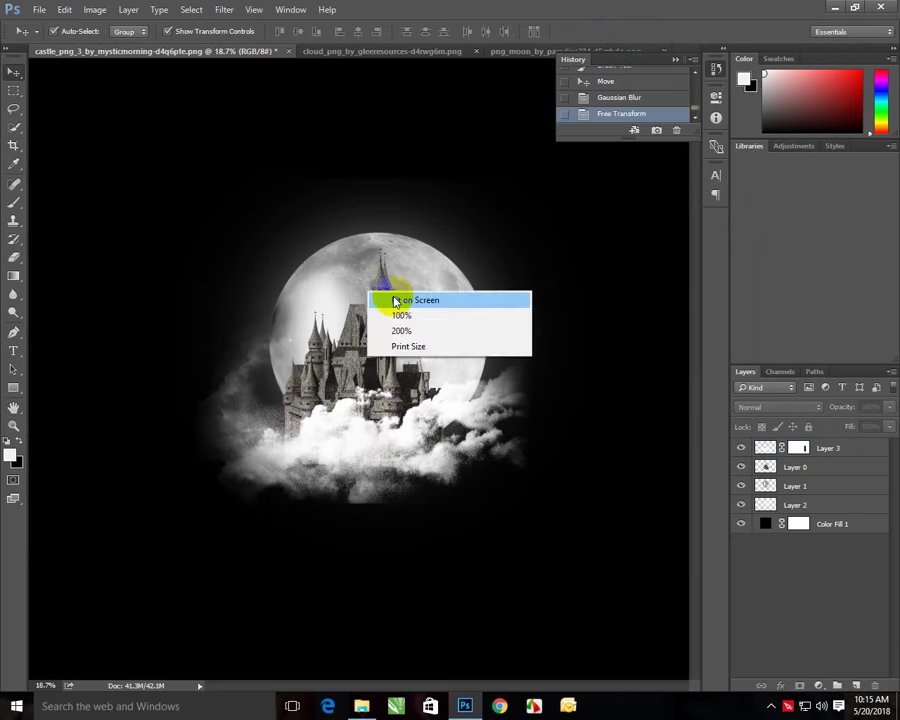
{"action": "left_click", "coordinate": [398, 296]}
{"action": "right_click", "coordinate": [555, 423]}
{"action": "left_click", "coordinate": [841, 489]}
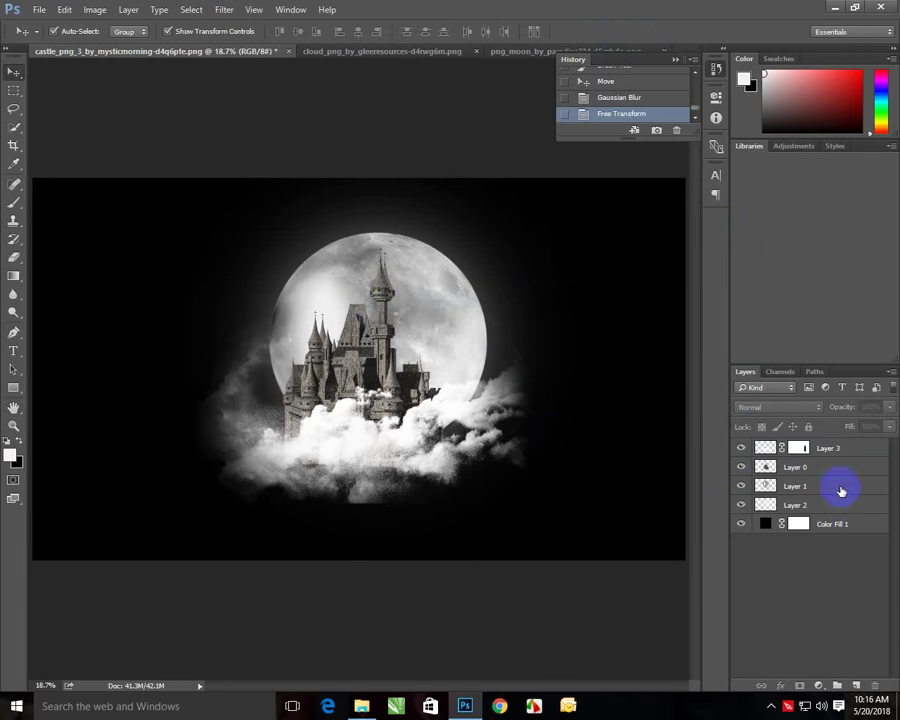
Add a new empty Layer 4 above Layer 3.
{"action": "left_click", "coordinate": [850, 453]}
{"action": "left_click", "coordinate": [855, 685]}
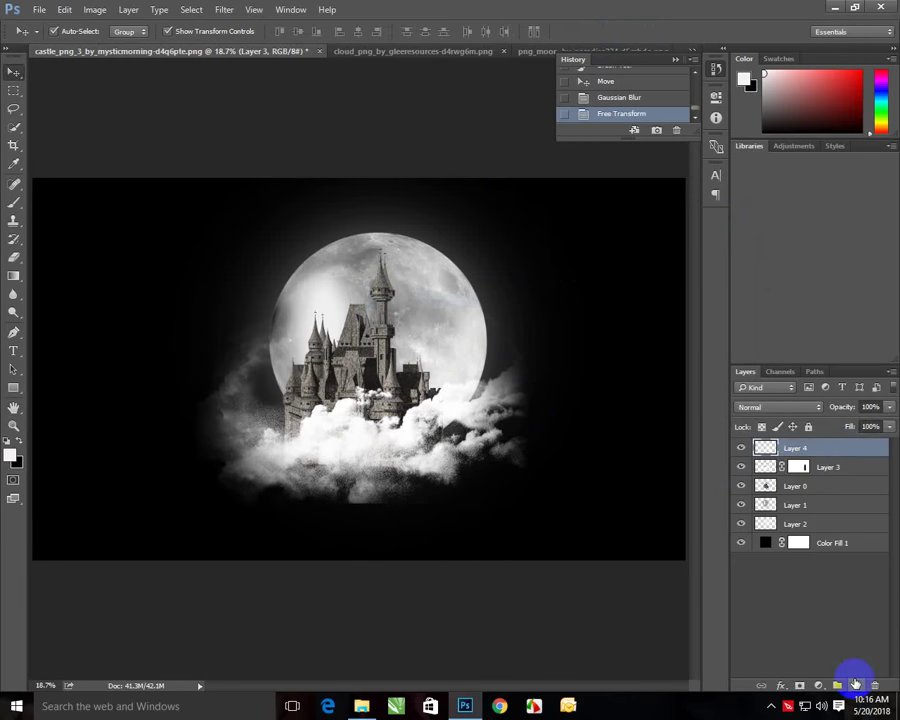
{"action": "scroll", "coordinate": [322, 438], "scroll_direction": "down", "scroll_amount": 2}
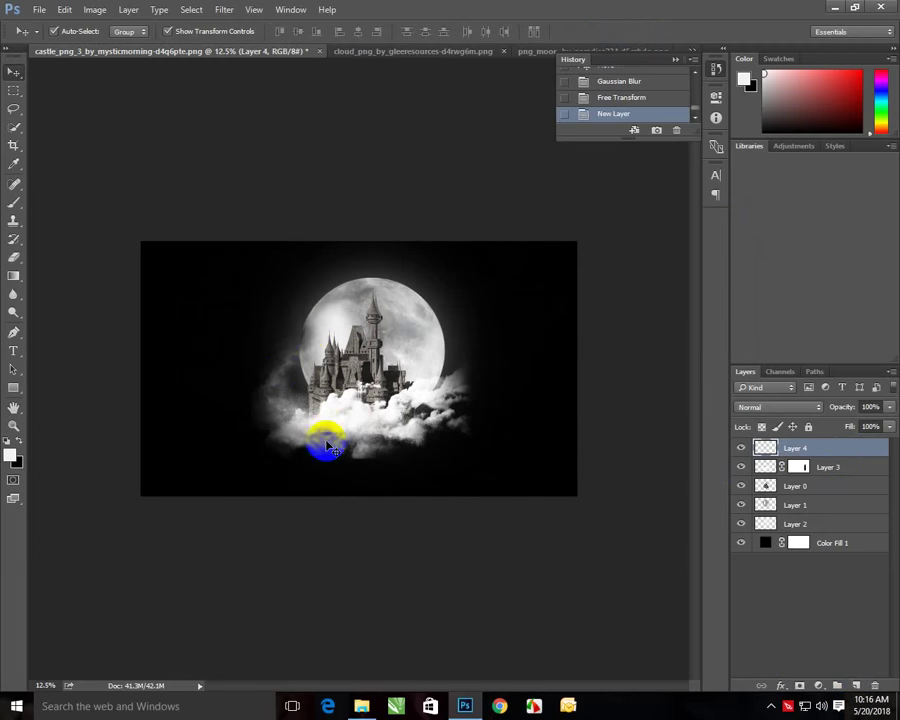
Choose the 1100 px cloud-shaped brush preset, undoing an accidental stroke.
{"action": "key", "text": "b"}
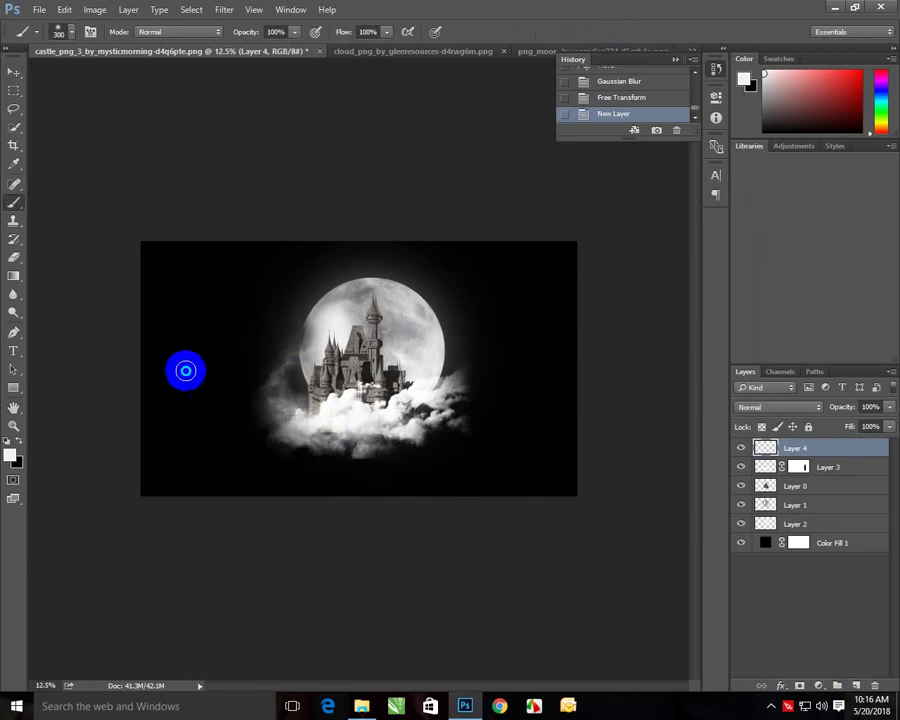
{"action": "right_click", "coordinate": [186, 370]}
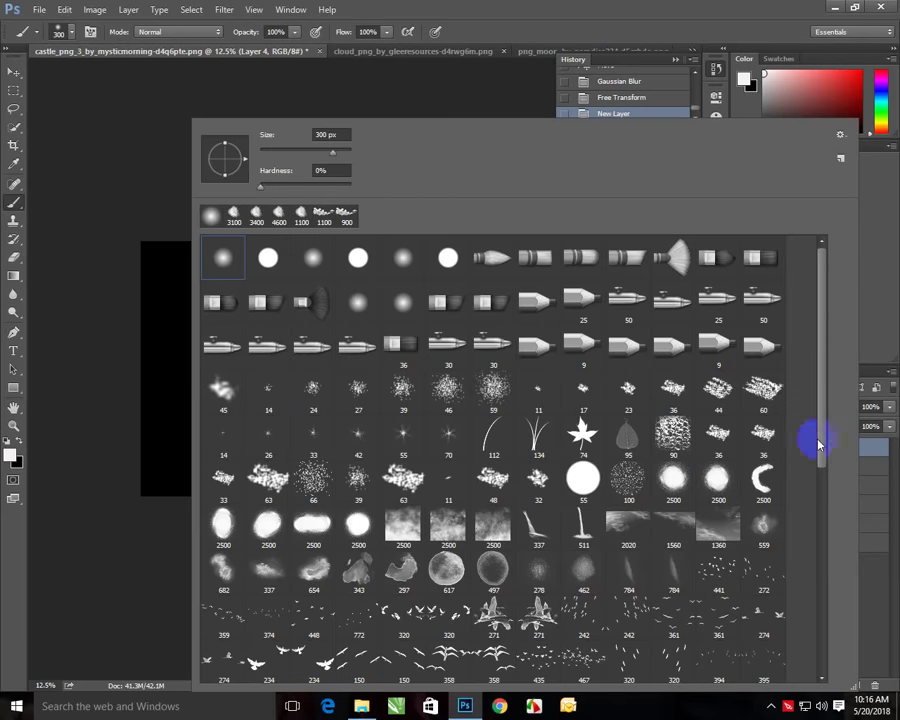
{"action": "left_click_drag", "start_coordinate": [827, 440], "coordinate": [810, 586]}
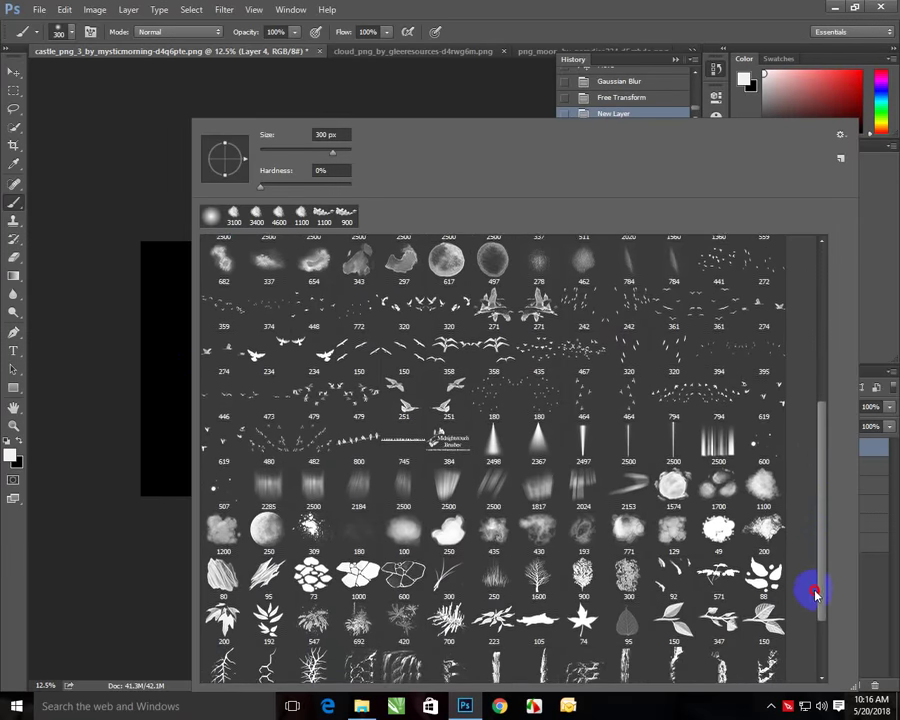
{"action": "left_click", "coordinate": [762, 487]}
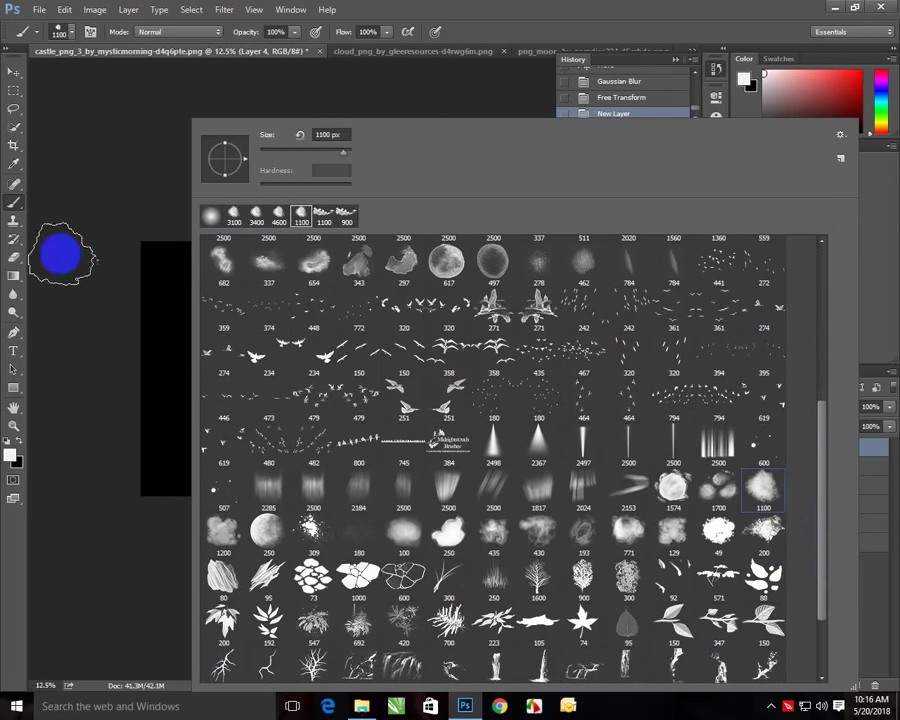
{"action": "left_click", "coordinate": [124, 412]}
{"action": "left_click", "coordinate": [124, 425]}
{"action": "key", "text": "ctrl+z"}
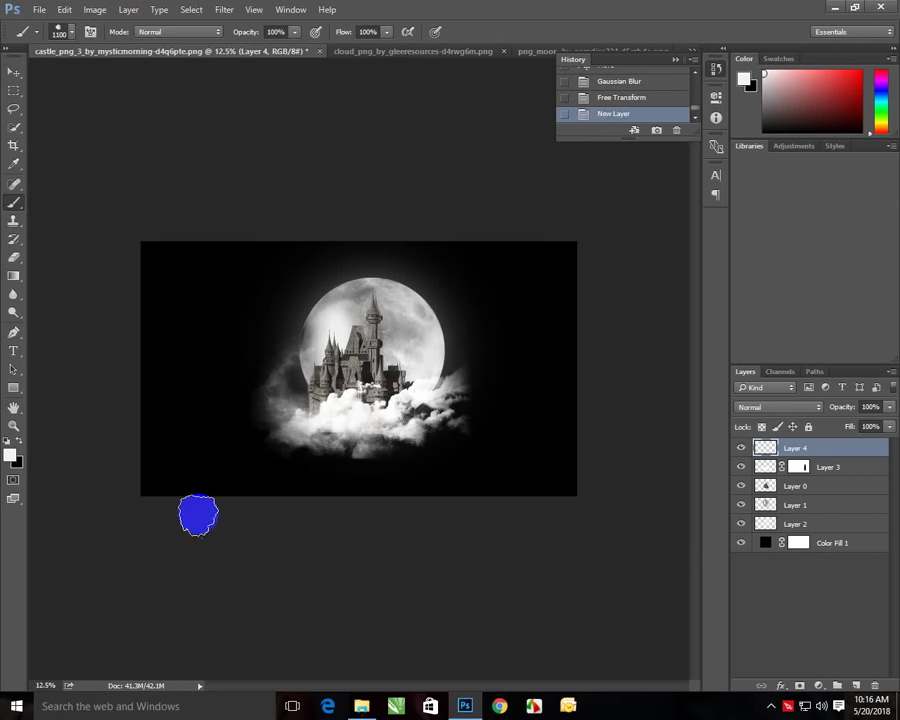
{"action": "left_click", "coordinate": [12, 460]}
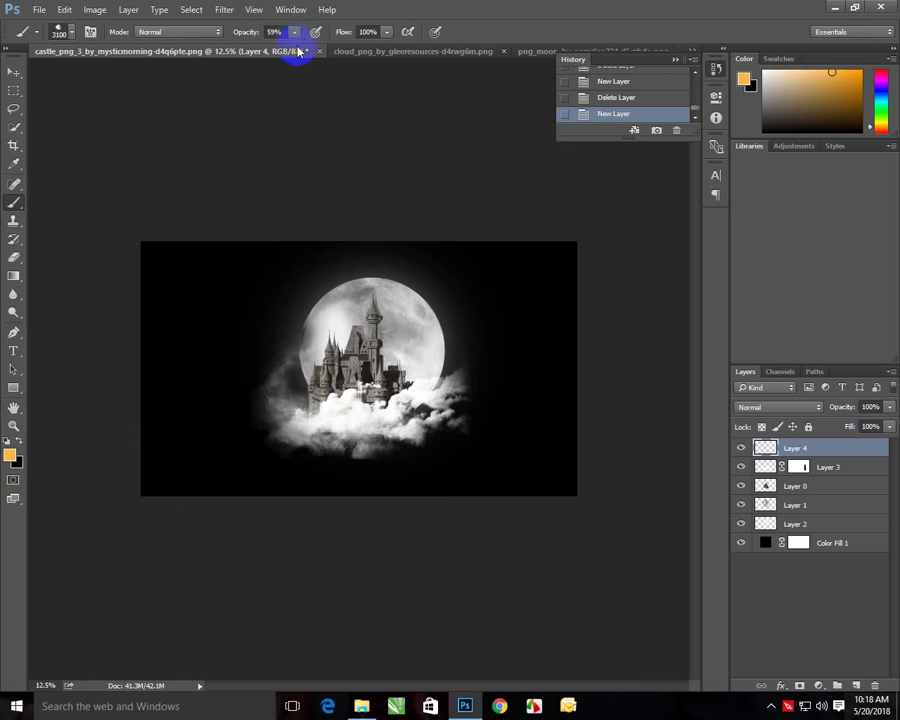
Set brush opacity to 50% and paint test strokes along the bottom-left edge.
{"action": "left_click", "coordinate": [297, 33]}
{"action": "left_click_drag", "start_coordinate": [296, 52], "coordinate": [287, 53]}
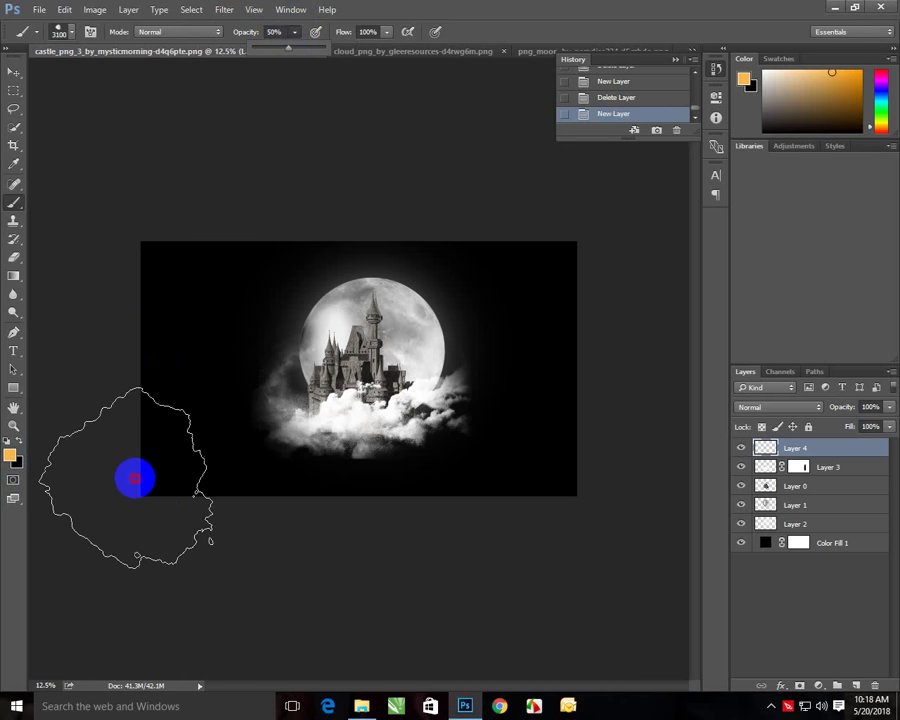
{"action": "left_click_drag", "start_coordinate": [132, 474], "coordinate": [200, 546]}
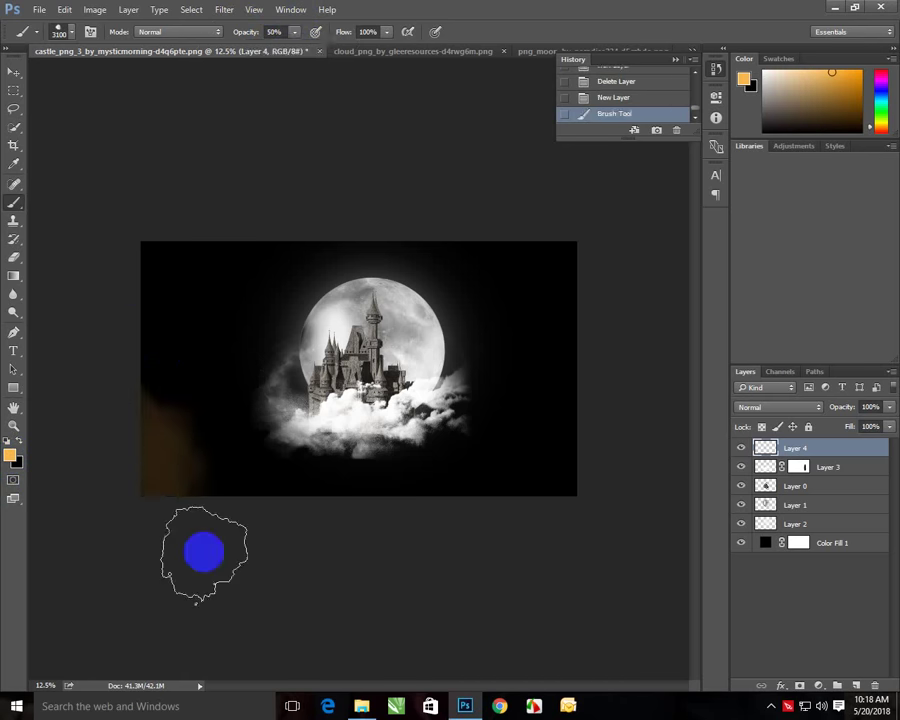
{"action": "left_click", "coordinate": [8, 440]}
{"action": "left_click_drag", "start_coordinate": [160, 504], "coordinate": [206, 562]}
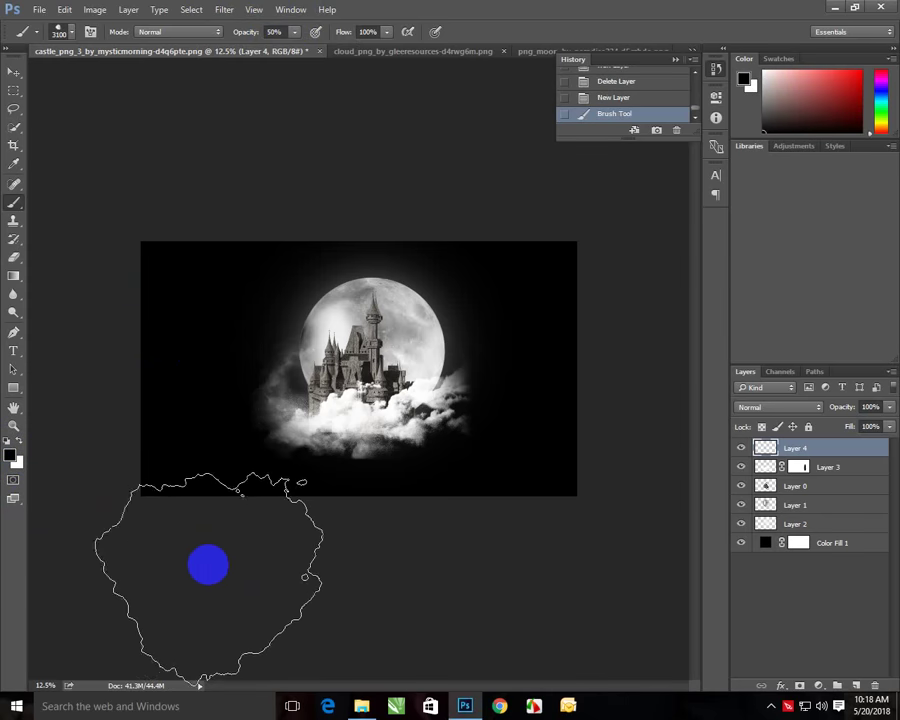
{"action": "left_click_drag", "start_coordinate": [126, 518], "coordinate": [160, 484]}
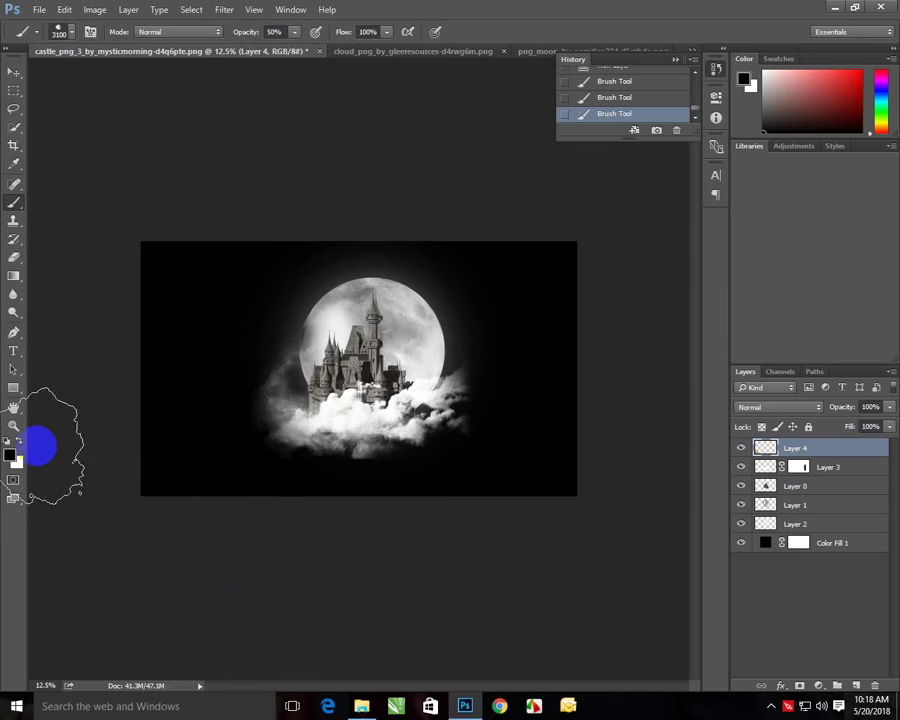
Paint soft white cloud at the bottom-left and bottom-right corners with a 3800 px brush.
{"action": "left_click", "coordinate": [17, 440]}
{"action": "left_click_drag", "start_coordinate": [190, 492], "coordinate": [303, 533]}
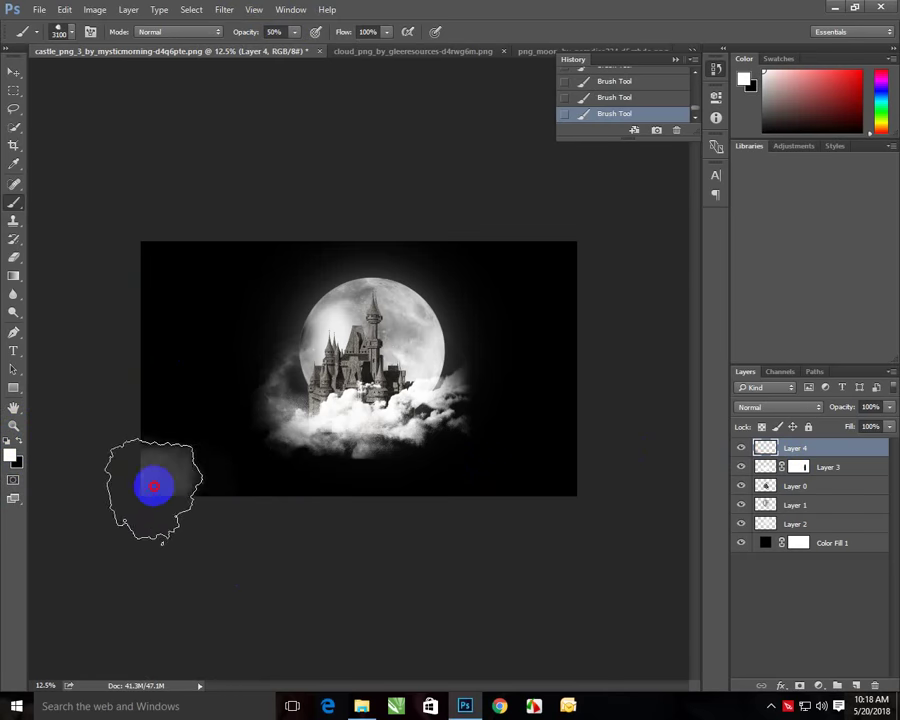
{"action": "key", "text": "bracketright"}
{"action": "key", "text": "bracketright"}
{"action": "key", "text": "bracketright"}
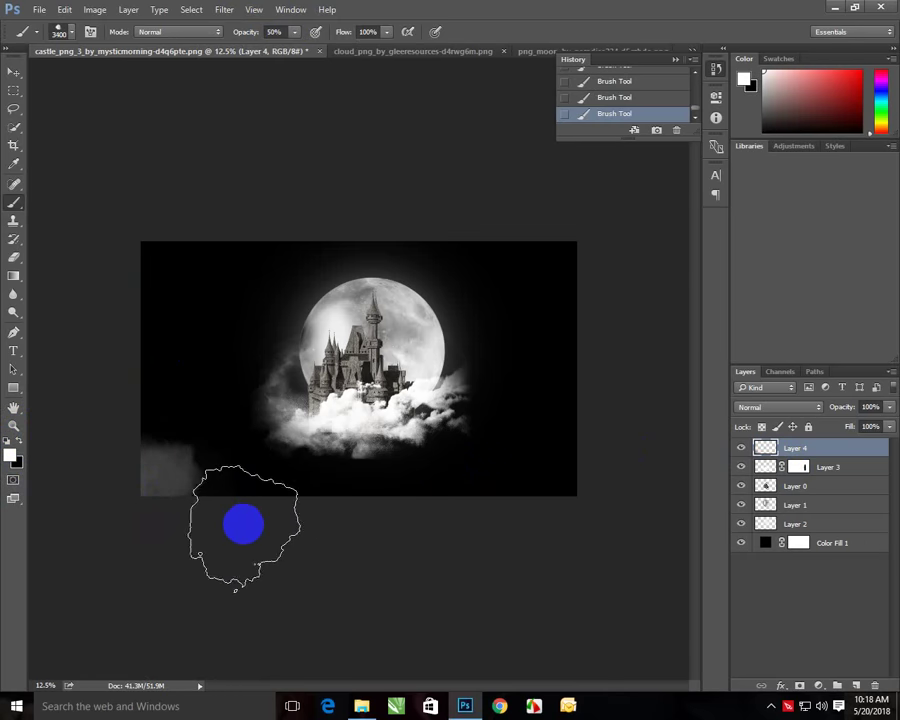
{"action": "key", "text": "bracketright"}
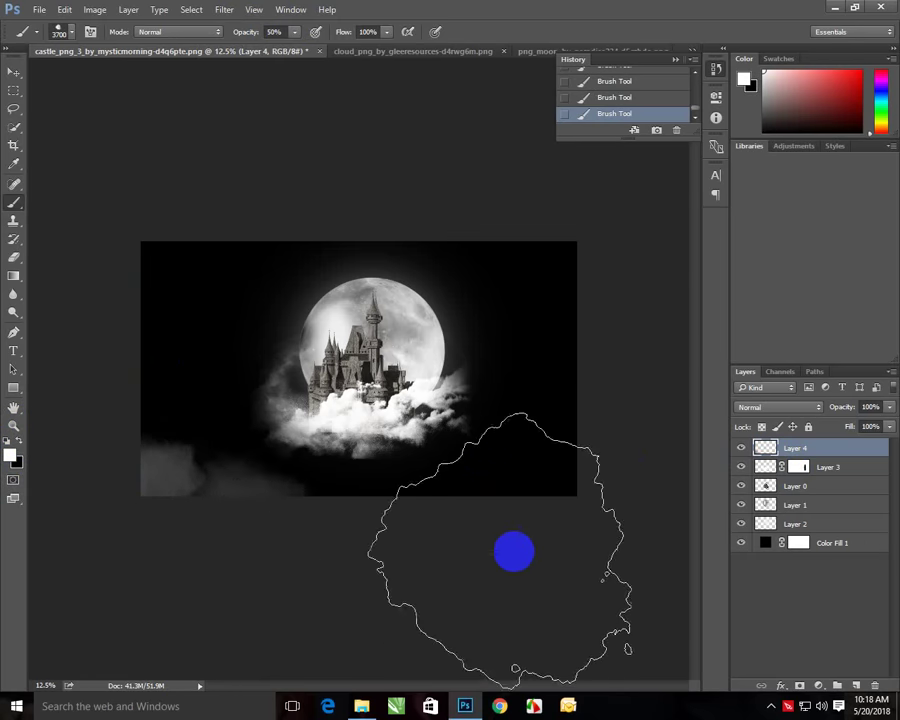
{"action": "mouse_move", "coordinate": [514, 546]}
{"action": "left_mouse_down"}
{"action": "mouse_move", "coordinate": [560, 504]}
{"action": "mouse_move", "coordinate": [427, 567]}
{"action": "left_mouse_up"}
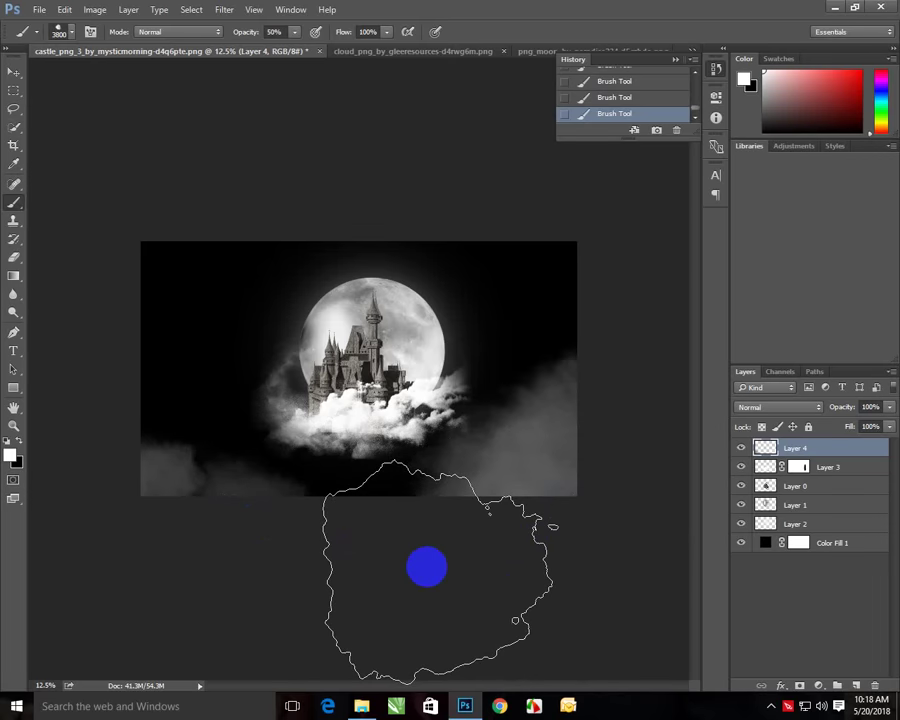
Fade Layer 4 to 62% opacity, add Layer 5, and paint cloud on the left.
{"action": "left_click", "coordinate": [878, 407]}
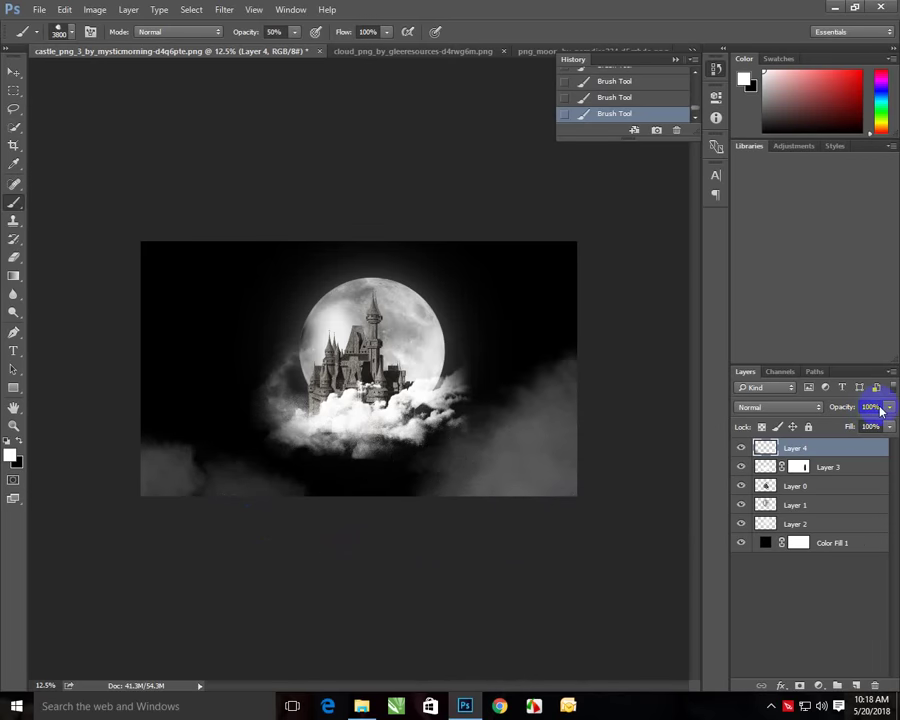
{"action": "left_click_drag", "start_coordinate": [872, 426], "coordinate": [864, 422]}
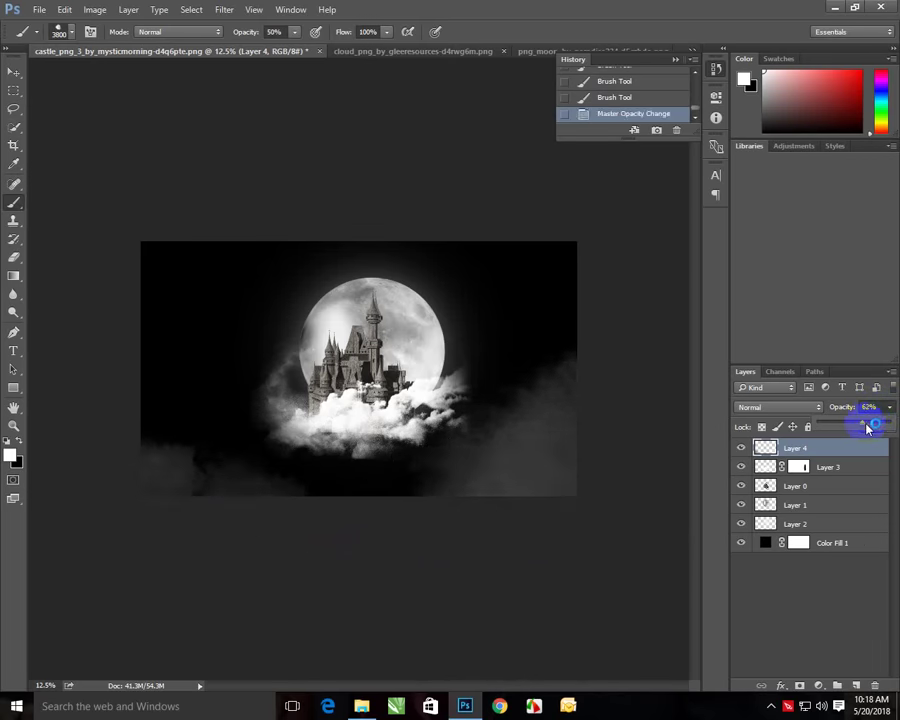
{"action": "left_click", "coordinate": [858, 685]}
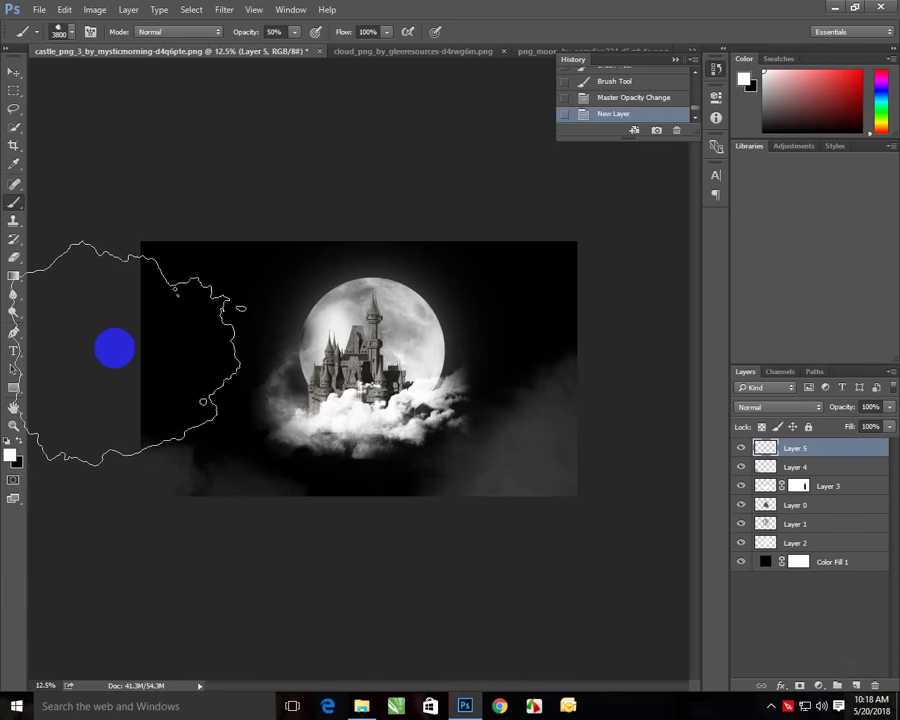
{"action": "left_click", "coordinate": [114, 335]}
Undo the left stroke, then dab faint mist on Layer 5 at 20% and 9% brush opacity.
{"action": "key", "text": "ctrl+z"}
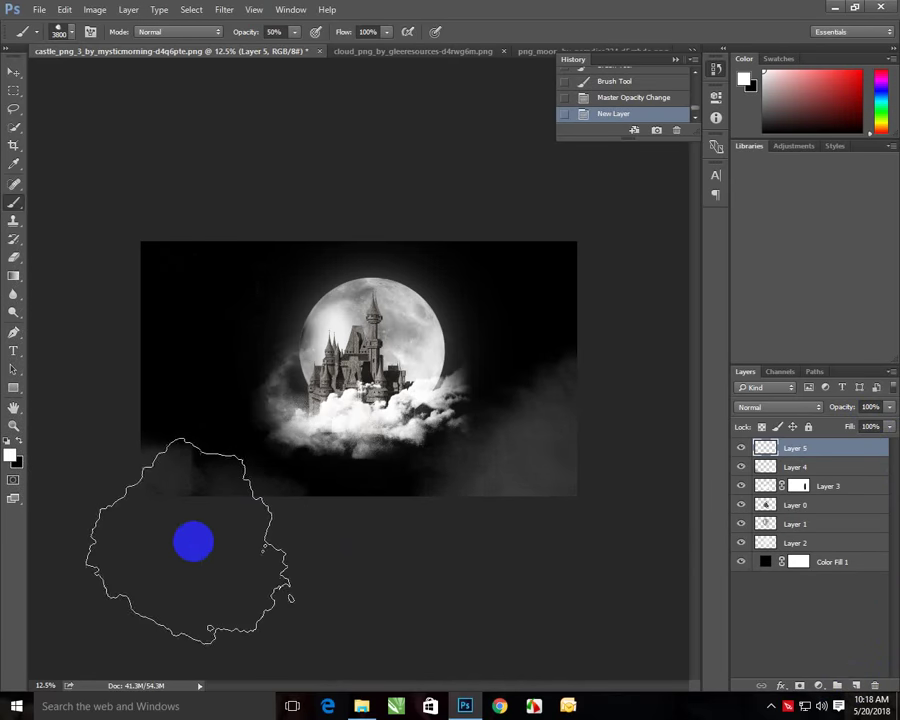
{"action": "left_click", "coordinate": [292, 33]}
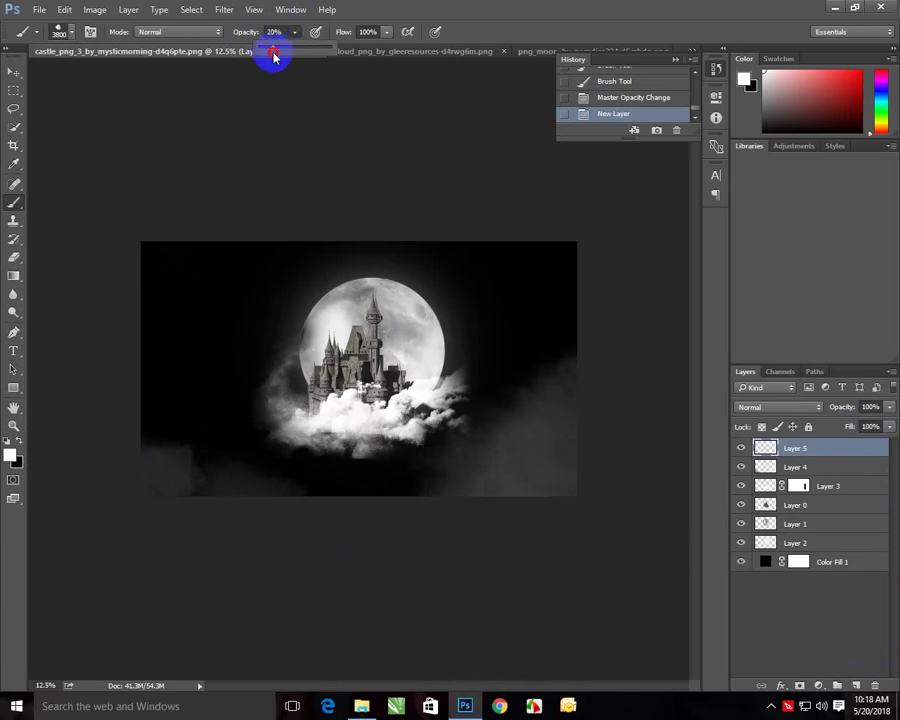
{"action": "left_click", "coordinate": [130, 340]}
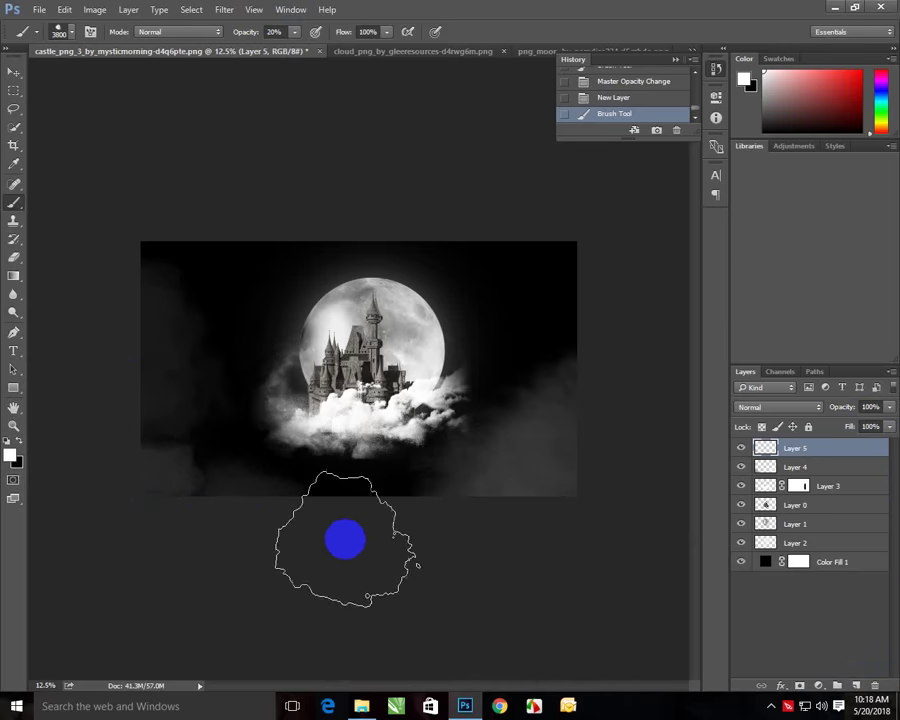
{"action": "left_click", "coordinate": [345, 540]}
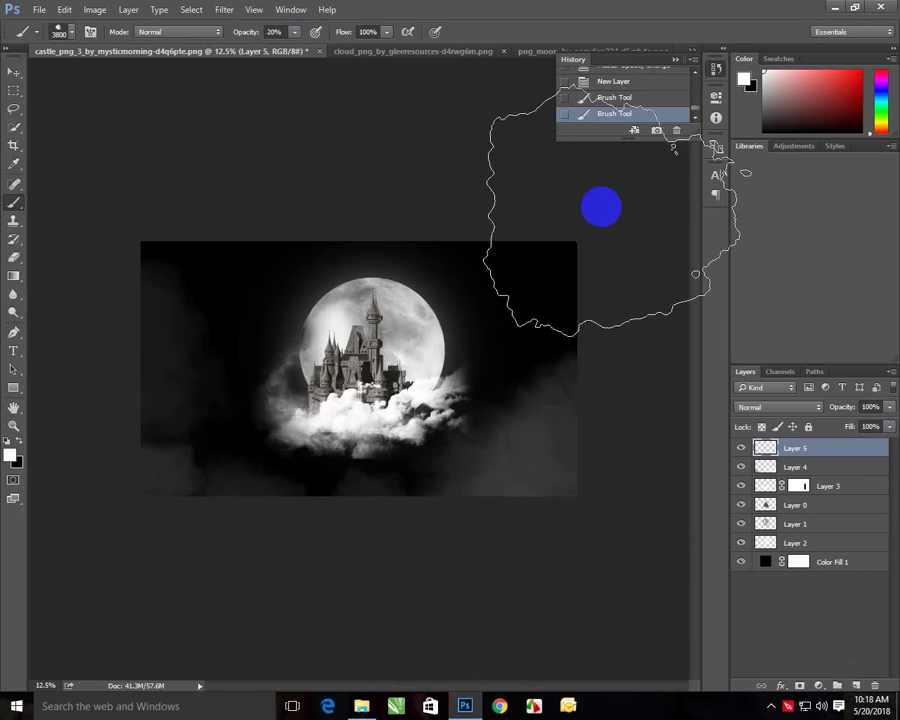
{"action": "left_click", "coordinate": [272, 31]}
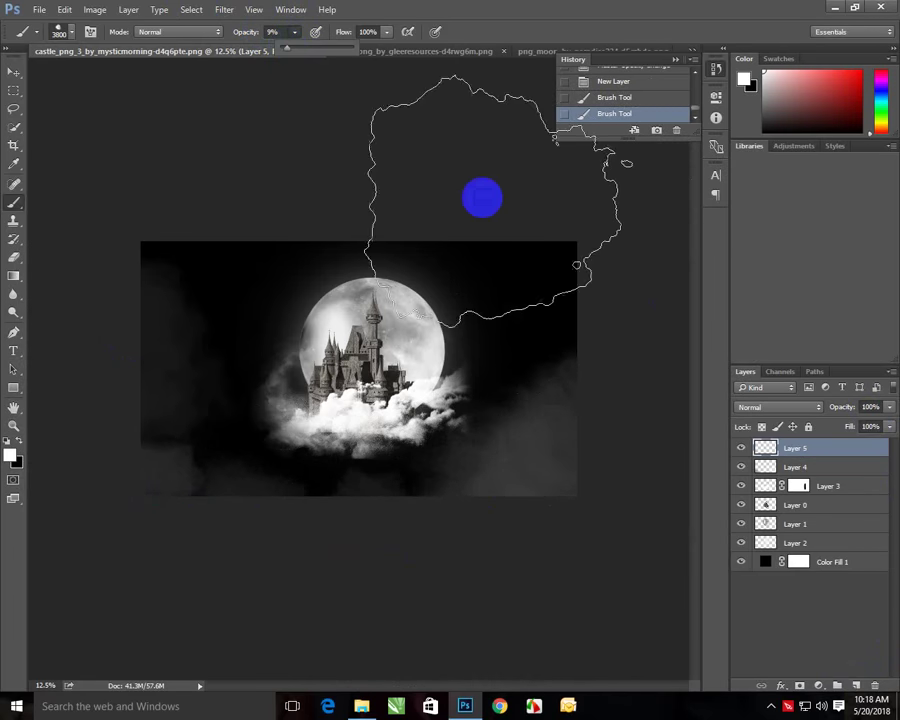
{"action": "left_click", "coordinate": [586, 237]}
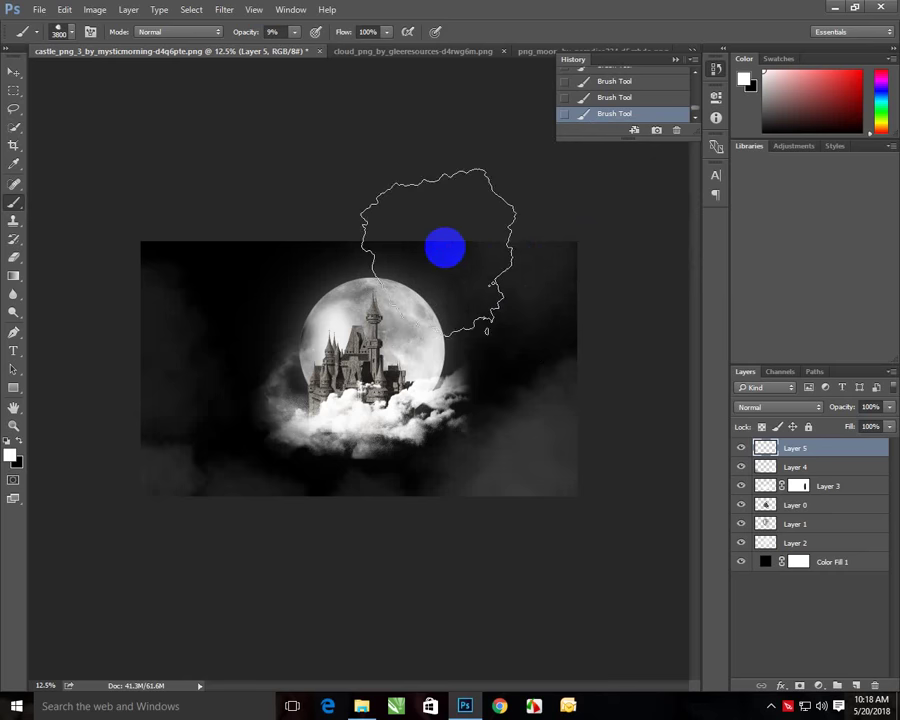
{"action": "key", "text": "ctrl+alt+z"}
{"action": "key", "text": "ctrl+alt+z"}
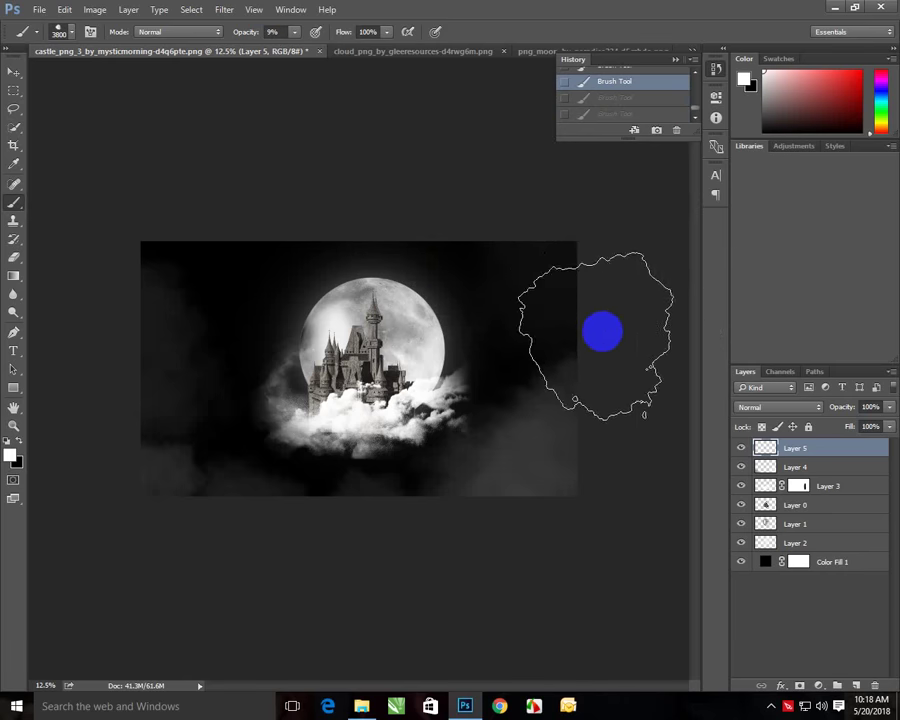
{"action": "key", "text": "ctrl+shift+z"}
{"action": "key", "text": "ctrl+shift+z"}
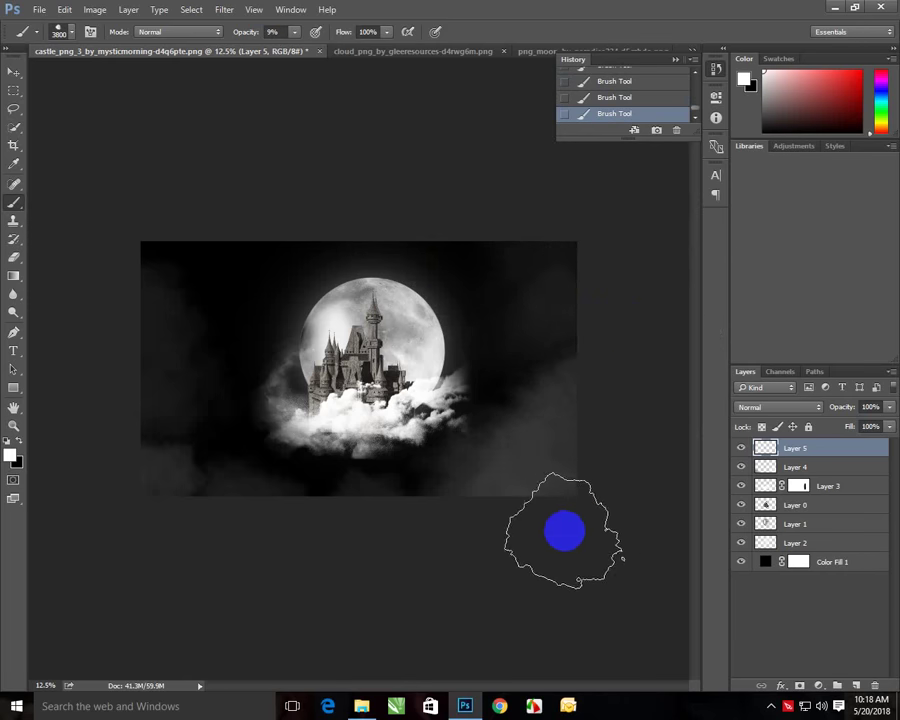
Select Layer 4 and scale up the mist while narrowing it from the left.
{"action": "key", "text": "v"}
{"action": "left_click", "coordinate": [844, 467]}
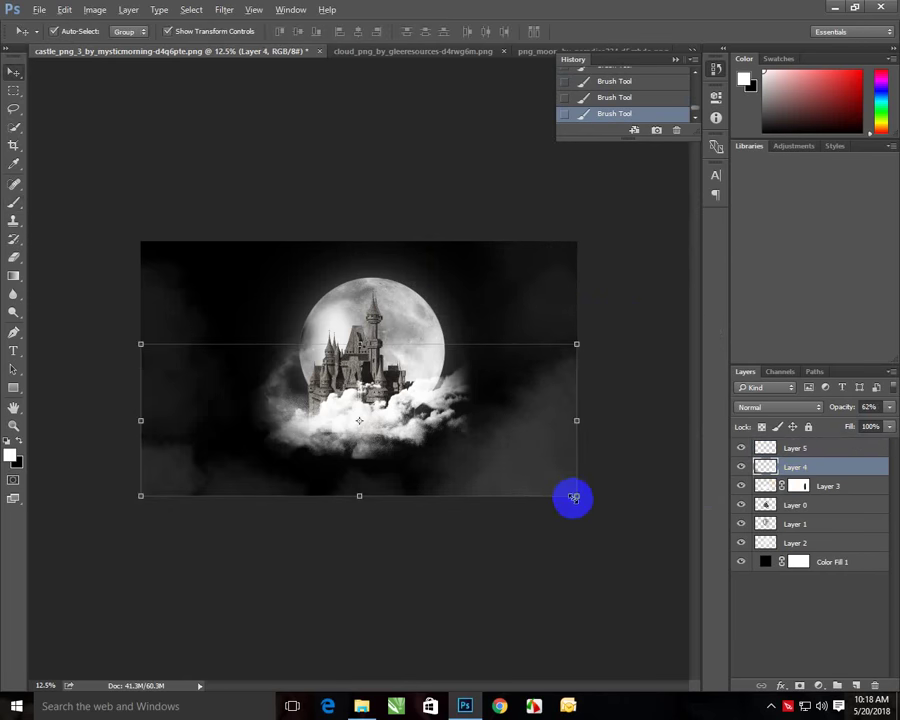
{"action": "left_click_drag", "start_coordinate": [574, 497], "coordinate": [586, 516]}
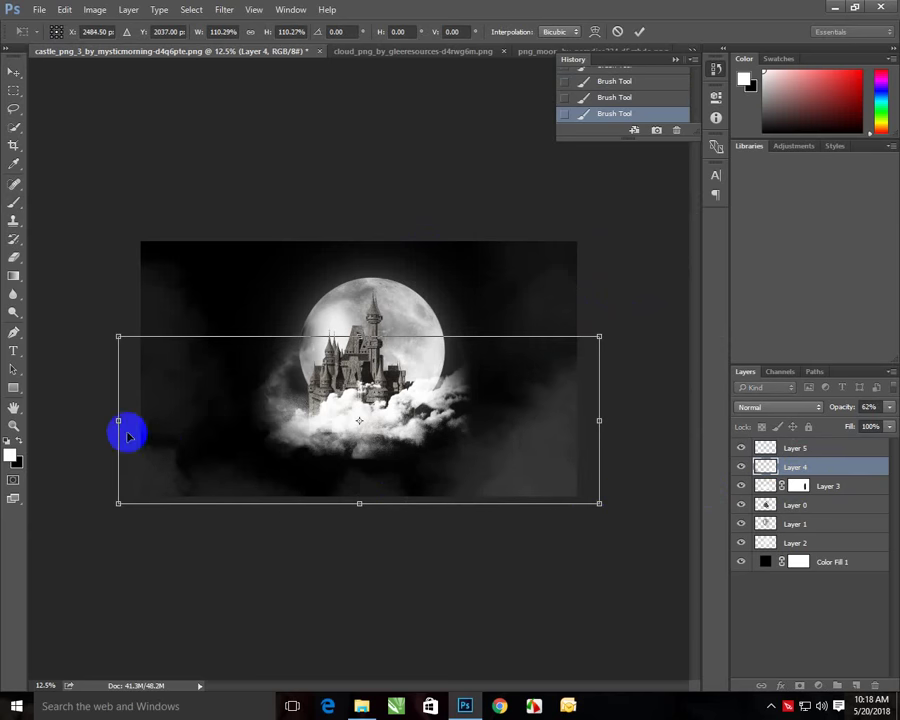
{"action": "left_click_drag", "start_coordinate": [118, 424], "coordinate": [134, 421]}
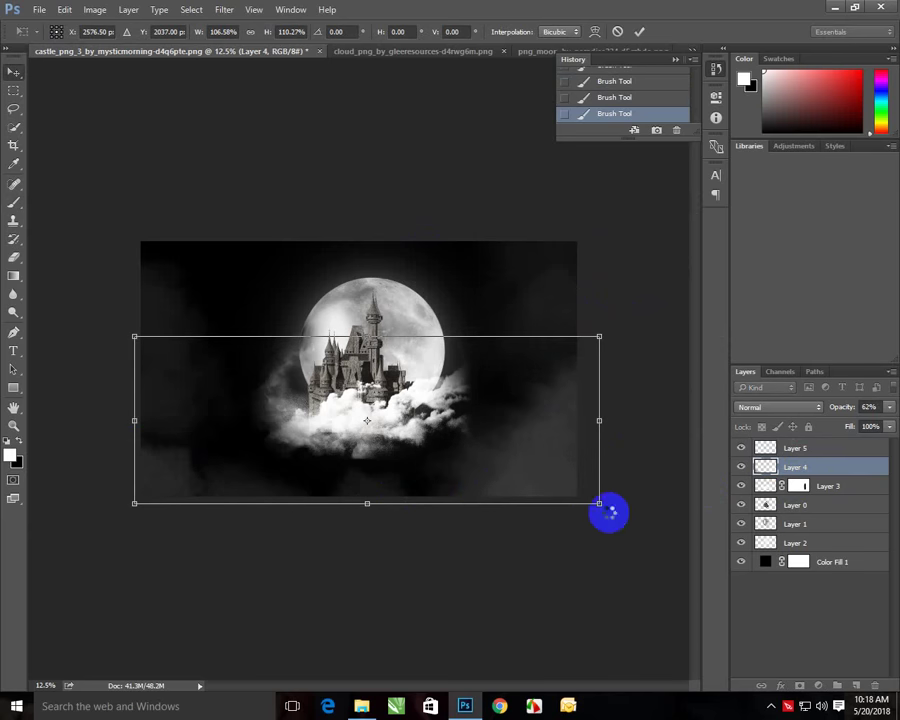
{"action": "key", "text": "Return"}
Enlarge the Layer 4 mist toward the lower right and move it lower in the scene.
{"action": "left_click", "coordinate": [584, 574]}
{"action": "left_click", "coordinate": [545, 464]}
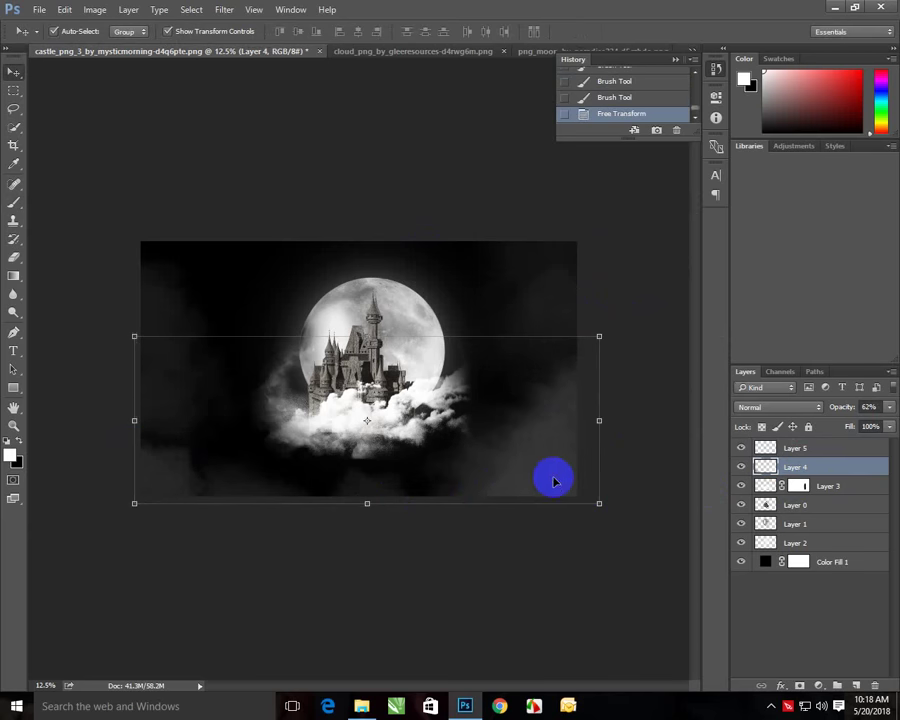
{"action": "mouse_move", "coordinate": [599, 502]}
{"action": "left_mouse_down"}
{"action": "mouse_move", "coordinate": [633, 545]}
{"action": "mouse_move", "coordinate": [619, 523]}
{"action": "left_mouse_up"}
{"action": "key", "text": "Return"}
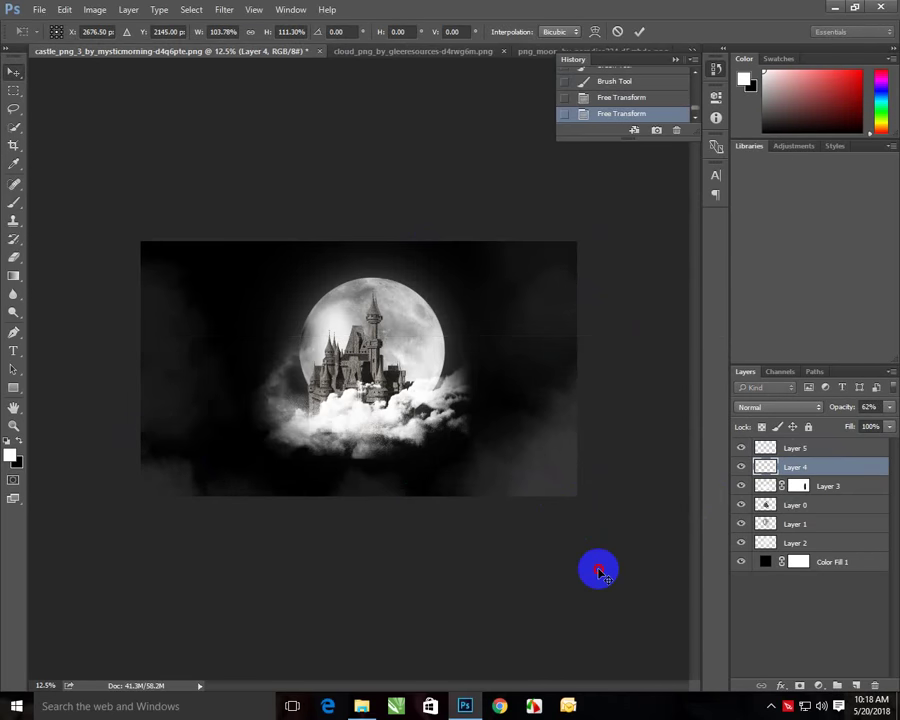
{"action": "scroll", "coordinate": [367, 411], "scroll_direction": "up", "scroll_amount": 3}
{"action": "left_click_drag", "start_coordinate": [578, 530], "coordinate": [621, 522]}
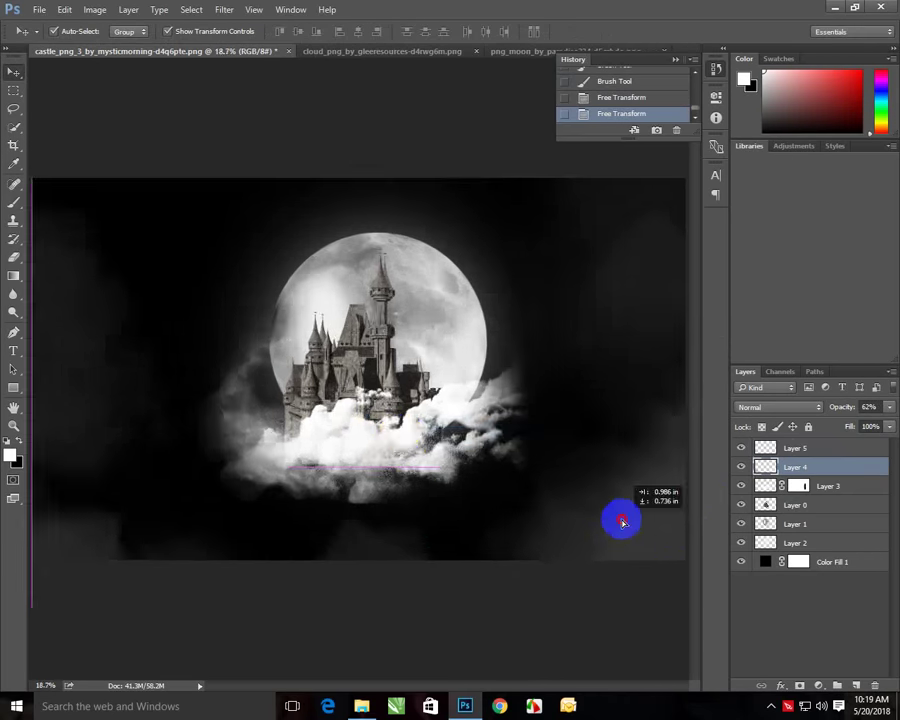
{"action": "left_click_drag", "start_coordinate": [40, 467], "coordinate": [36, 464]}
{"action": "double_click", "coordinate": [352, 468]}
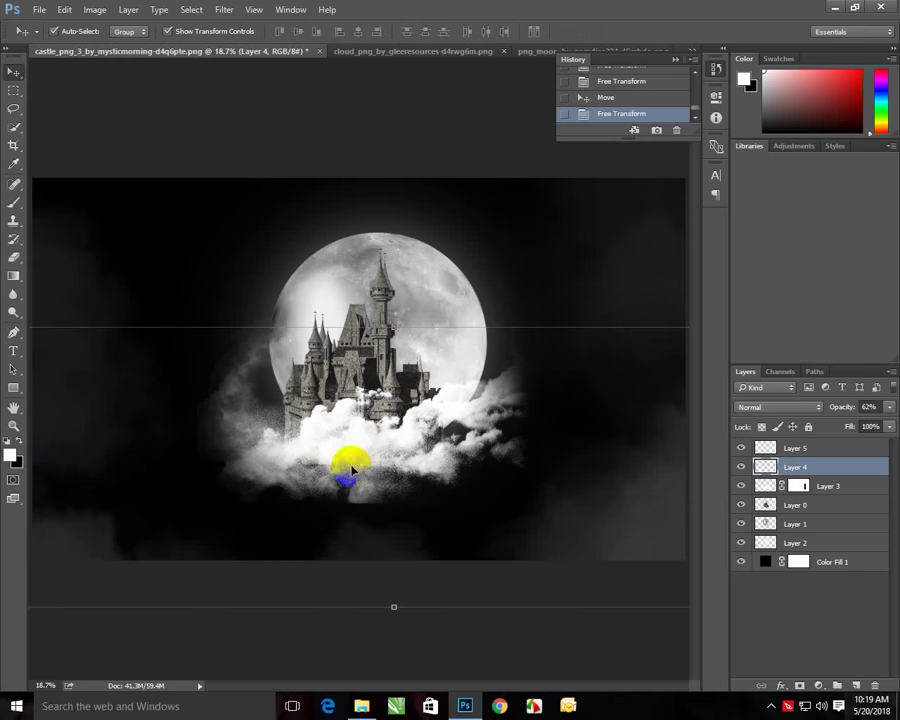
Fit the canvas on screen and deselect all layers.
{"action": "right_click", "coordinate": [370, 424]}
{"action": "left_click", "coordinate": [394, 444]}
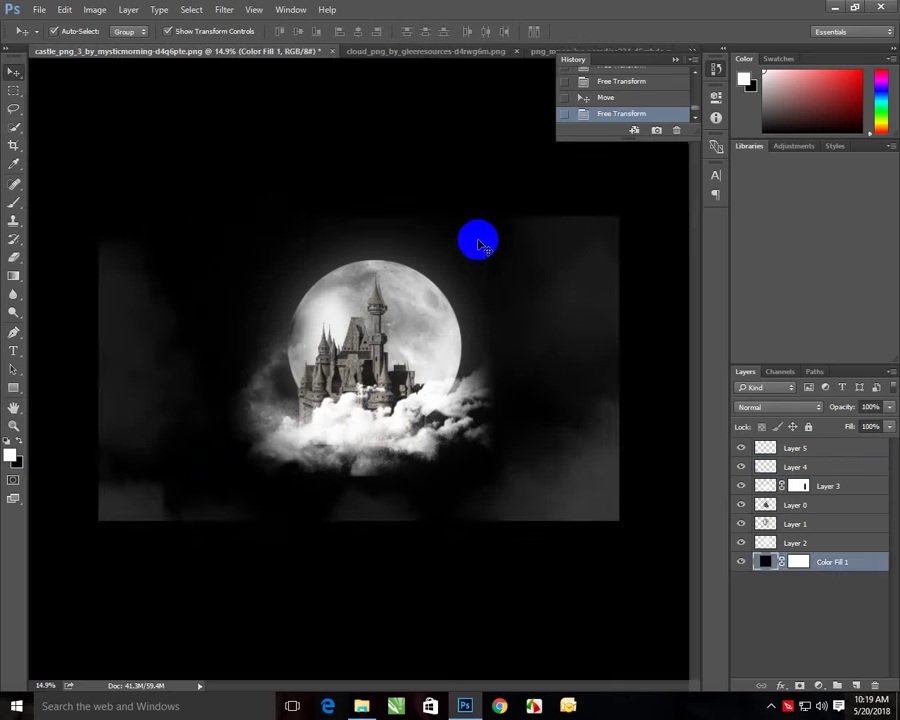
{"action": "left_click", "coordinate": [474, 242]}
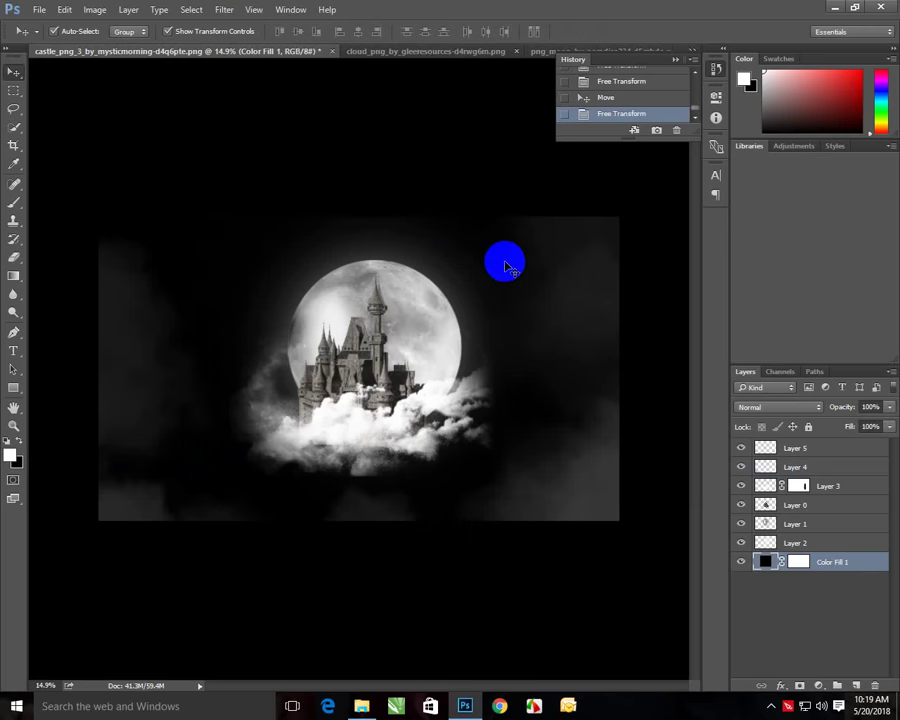
{"action": "right_click", "coordinate": [448, 292]}
{"action": "left_click", "coordinate": [462, 299]}
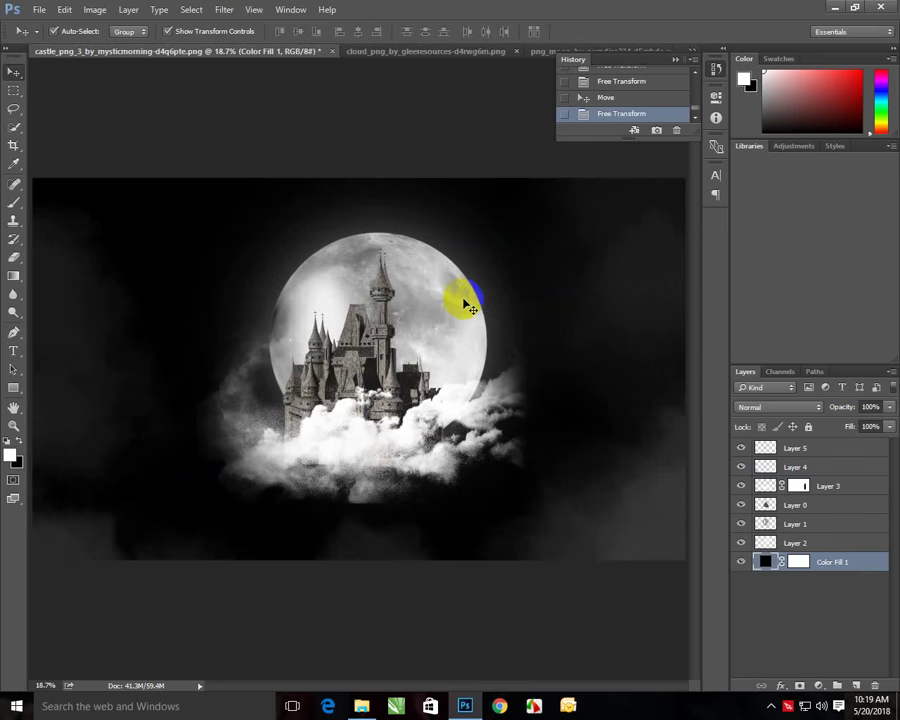
{"action": "left_click", "coordinate": [428, 152]}
Set Layer 5 opacity to 73% and Layer 4 opacity to 41%.
{"action": "left_click", "coordinate": [670, 285]}
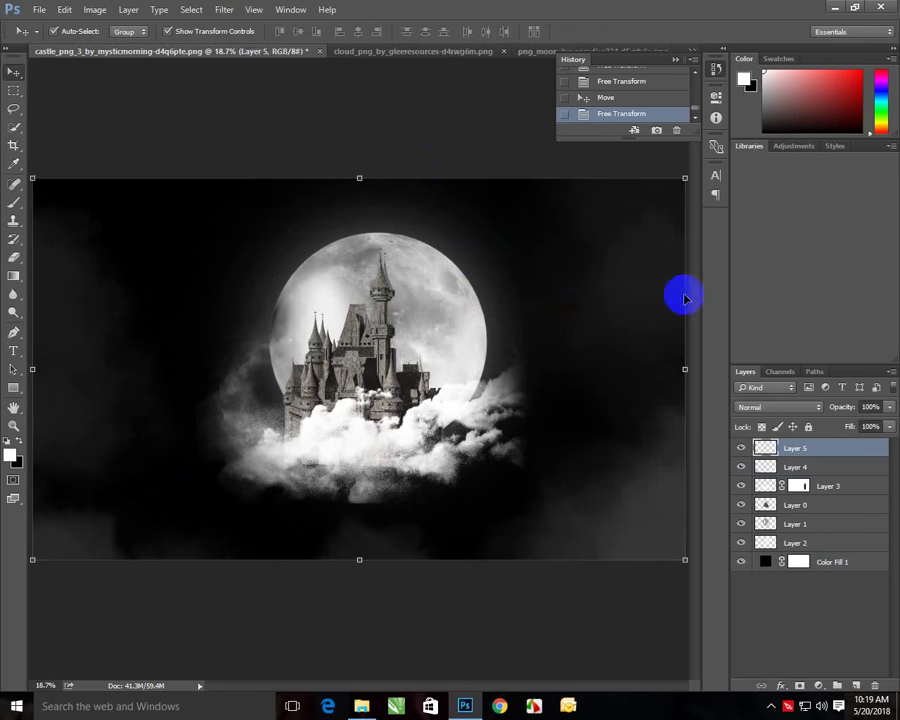
{"action": "left_click_drag", "start_coordinate": [893, 410], "coordinate": [871, 426]}
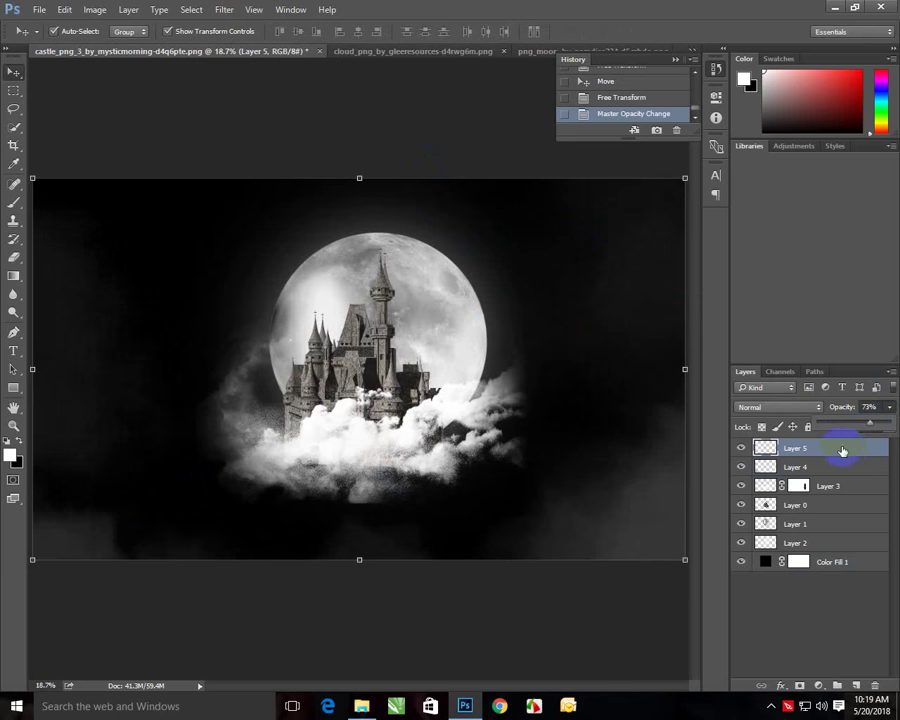
{"action": "left_click", "coordinate": [855, 466]}
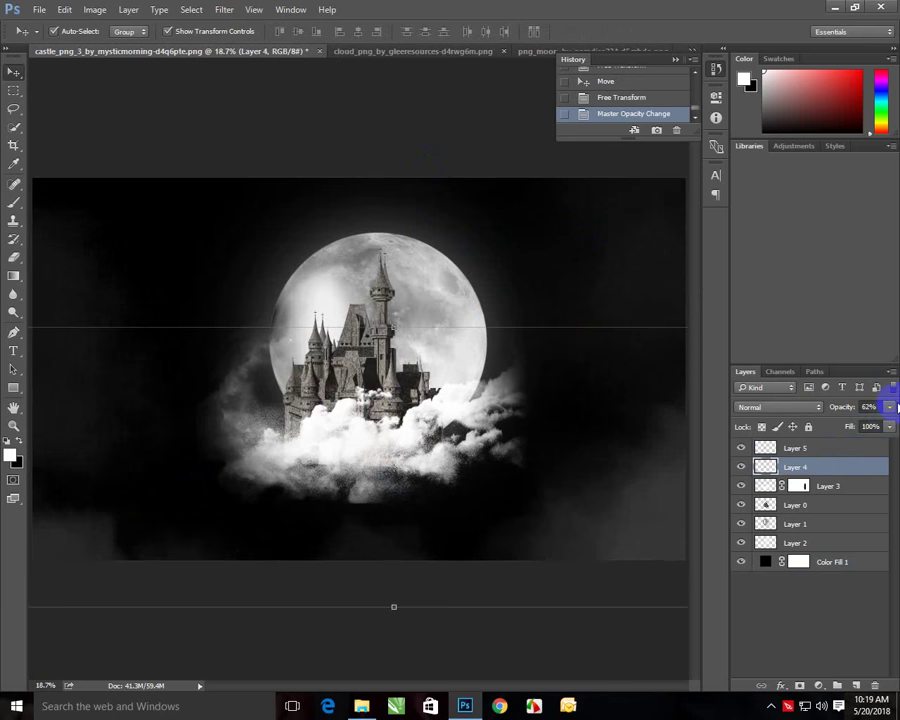
{"action": "left_click_drag", "start_coordinate": [865, 425], "coordinate": [855, 424]}
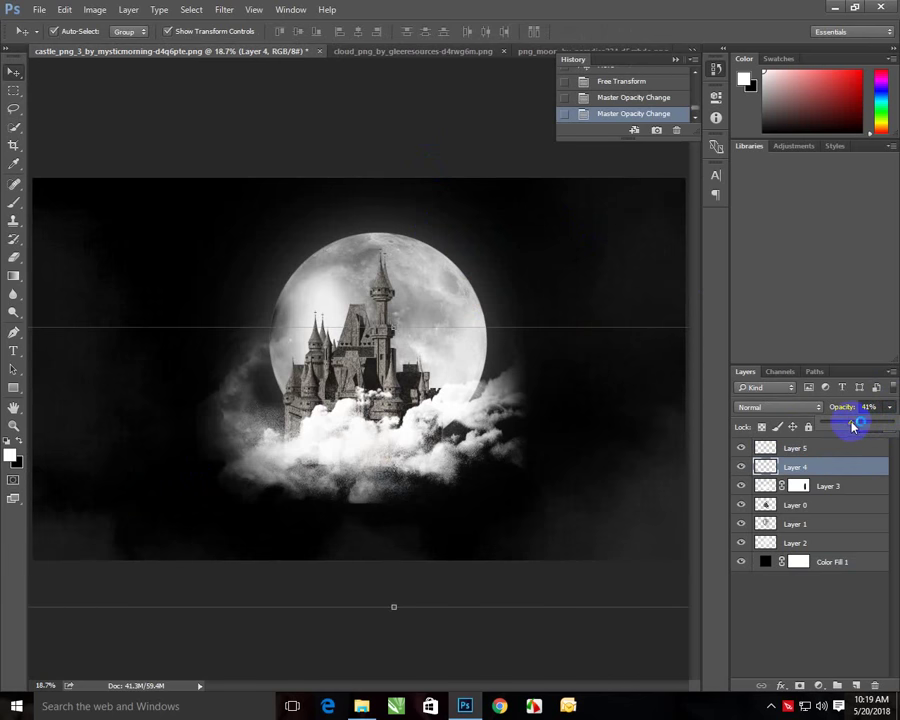
Fit the canvas on screen, reselect Layer 5, and bring up the adjustment layer list.
{"action": "left_click", "coordinate": [402, 421]}
{"action": "right_click", "coordinate": [372, 402]}
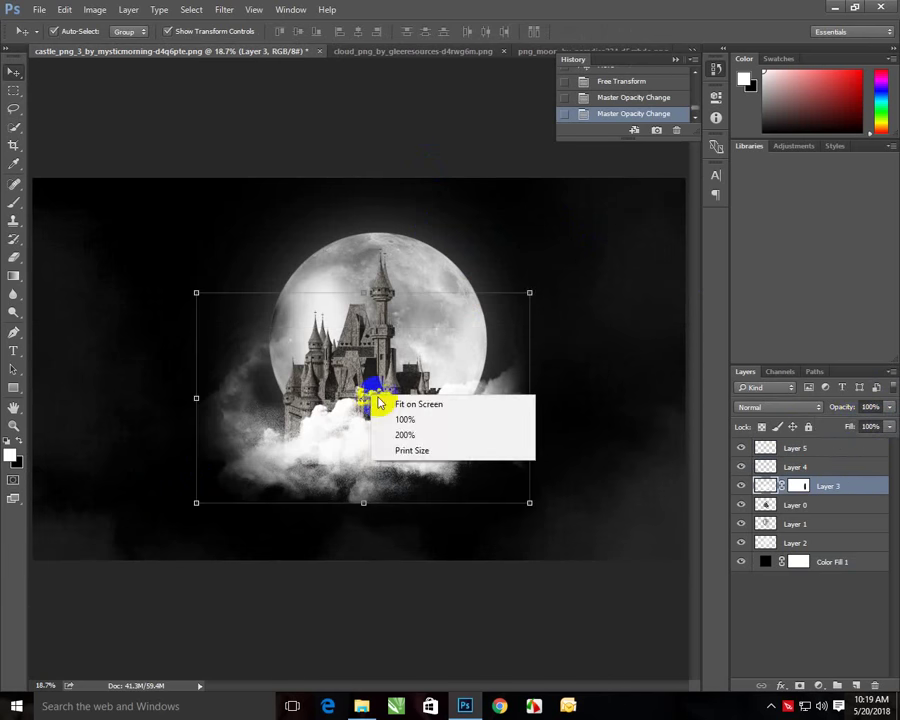
{"action": "left_click", "coordinate": [405, 403]}
{"action": "left_click", "coordinate": [836, 452]}
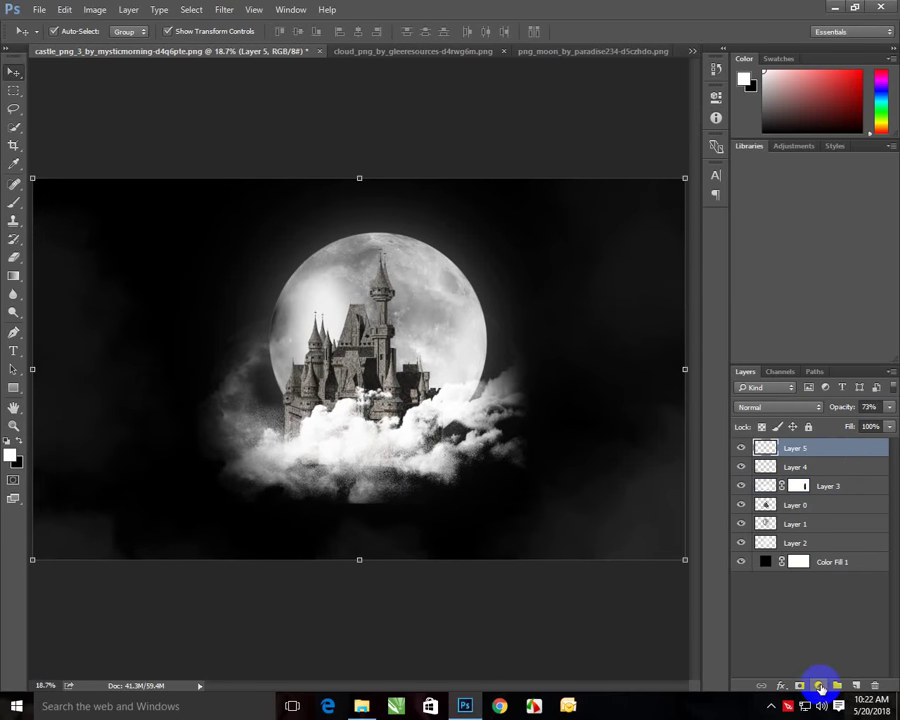
{"action": "left_click", "coordinate": [820, 688]}
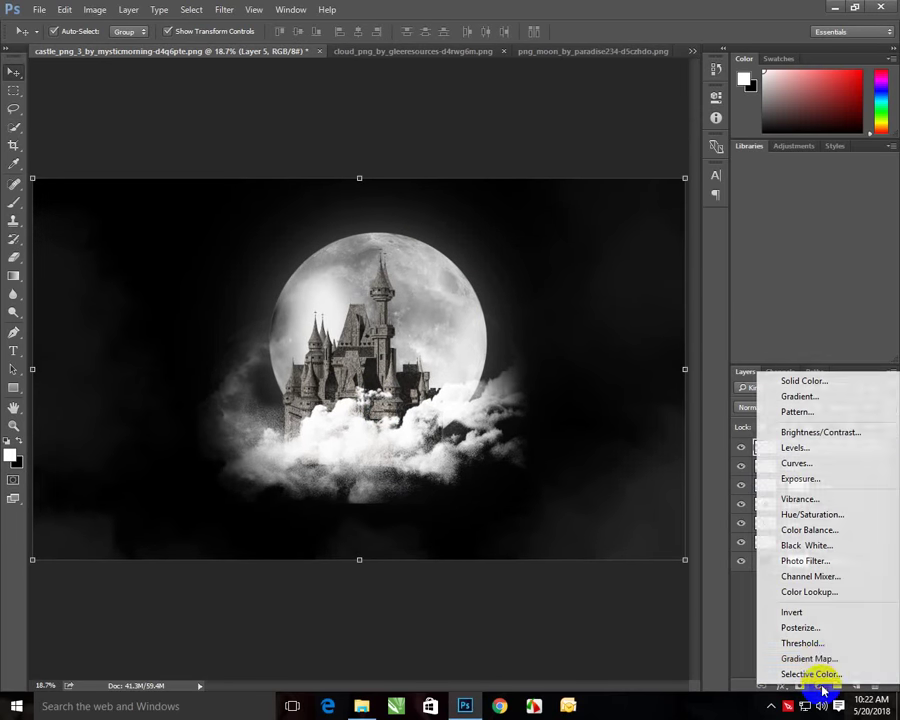
Add a Curves 1 layer with the midpoint pulled slightly down to darken the midtones.
{"action": "left_click", "coordinate": [828, 466]}
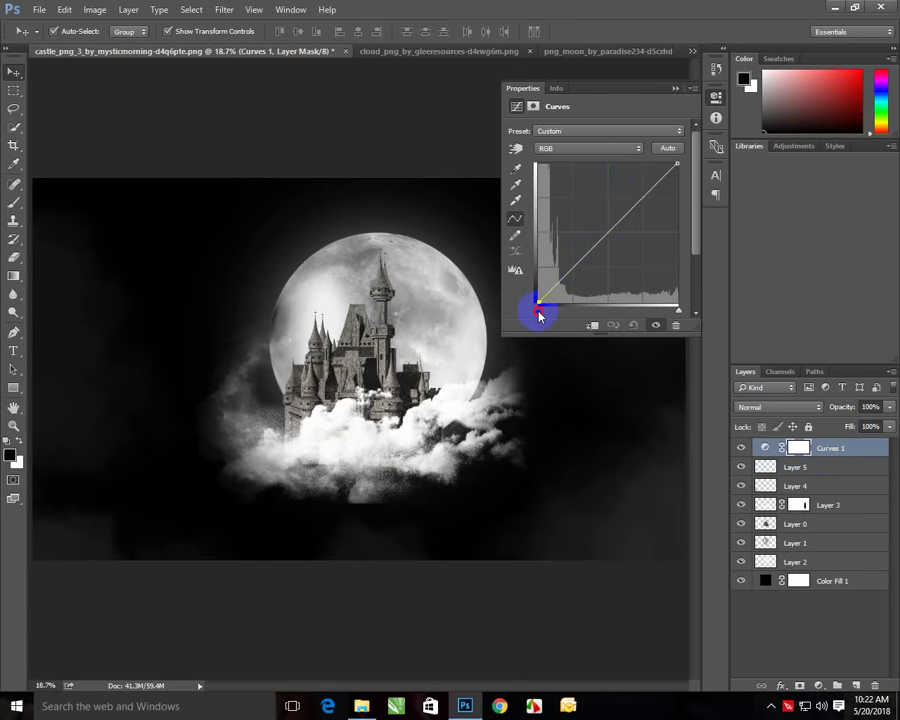
{"action": "left_click", "coordinate": [614, 229]}
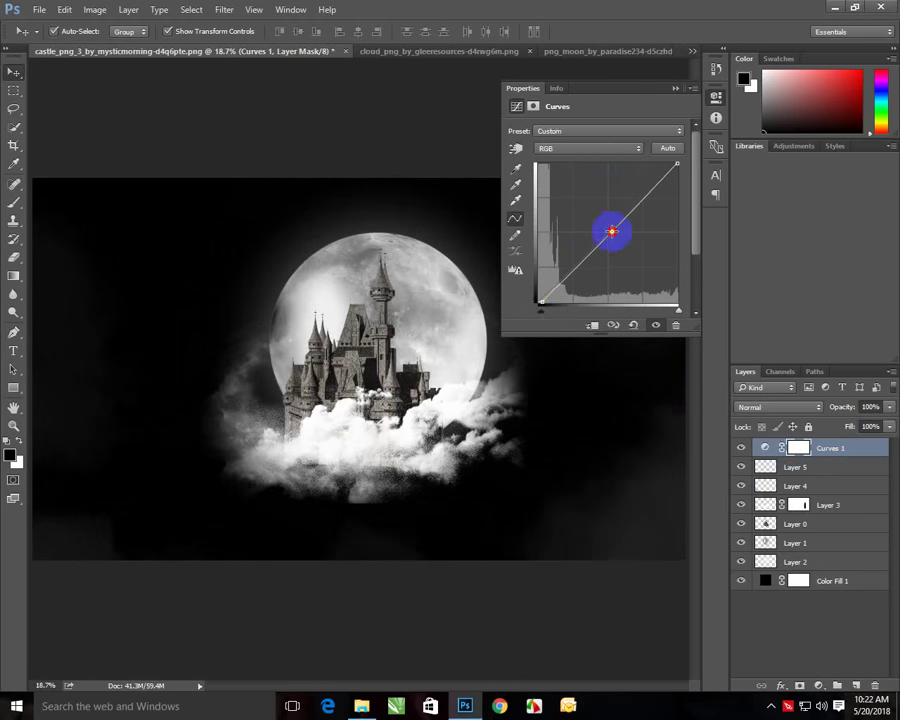
{"action": "left_click_drag", "start_coordinate": [612, 231], "coordinate": [612, 236]}
{"action": "left_click", "coordinate": [676, 88]}
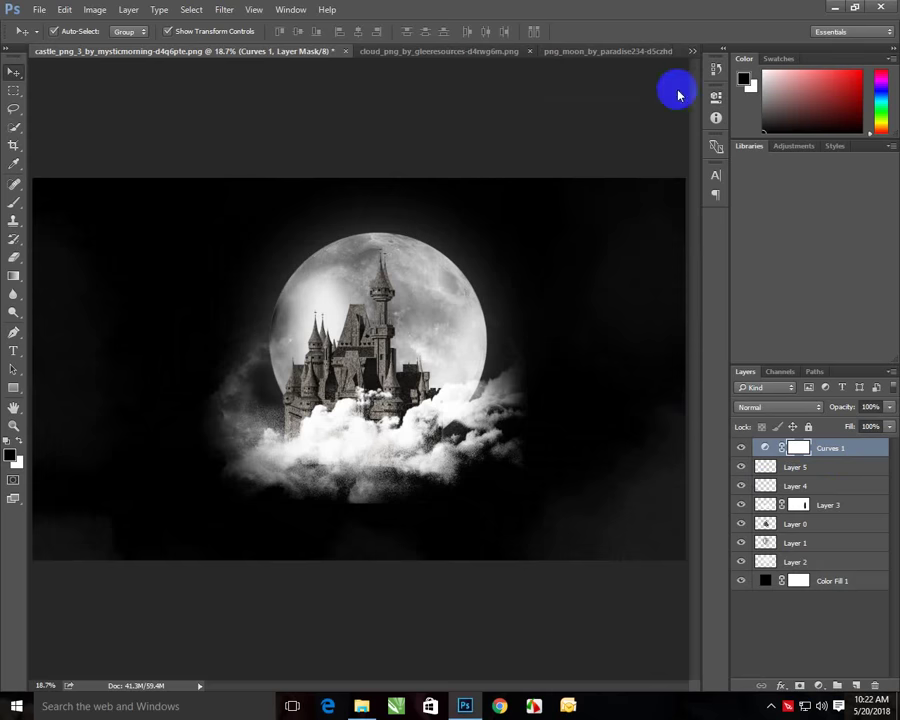
{"action": "left_click", "coordinate": [822, 682]}
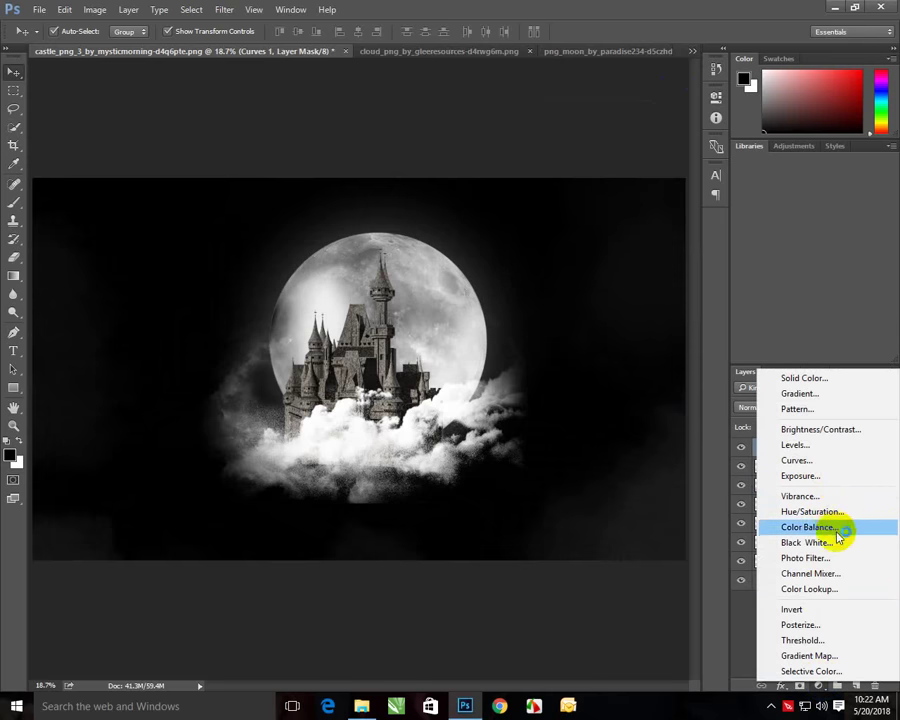
Add a Vibrance 1 layer with Vibrance -50 and Saturation +24.
{"action": "left_click", "coordinate": [840, 498]}
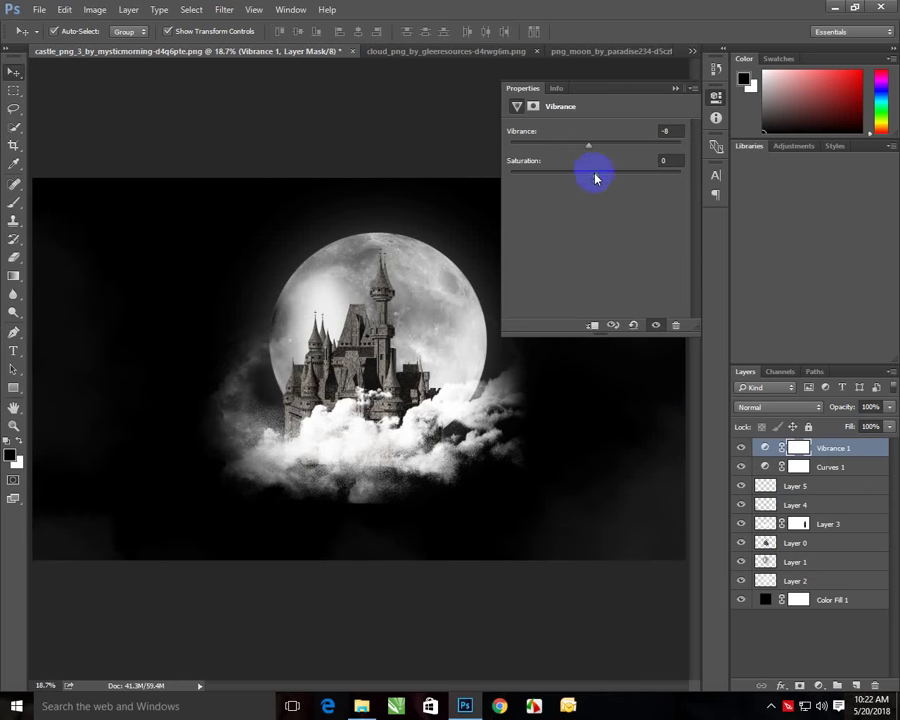
{"action": "left_click_drag", "start_coordinate": [622, 178], "coordinate": [560, 147]}
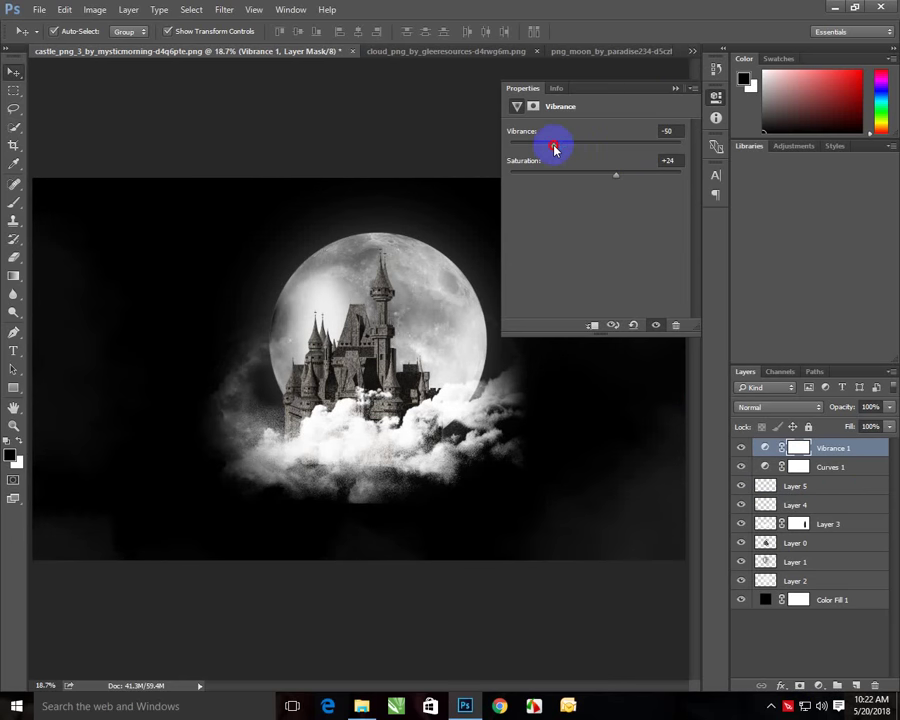
{"action": "left_click", "coordinate": [675, 88]}
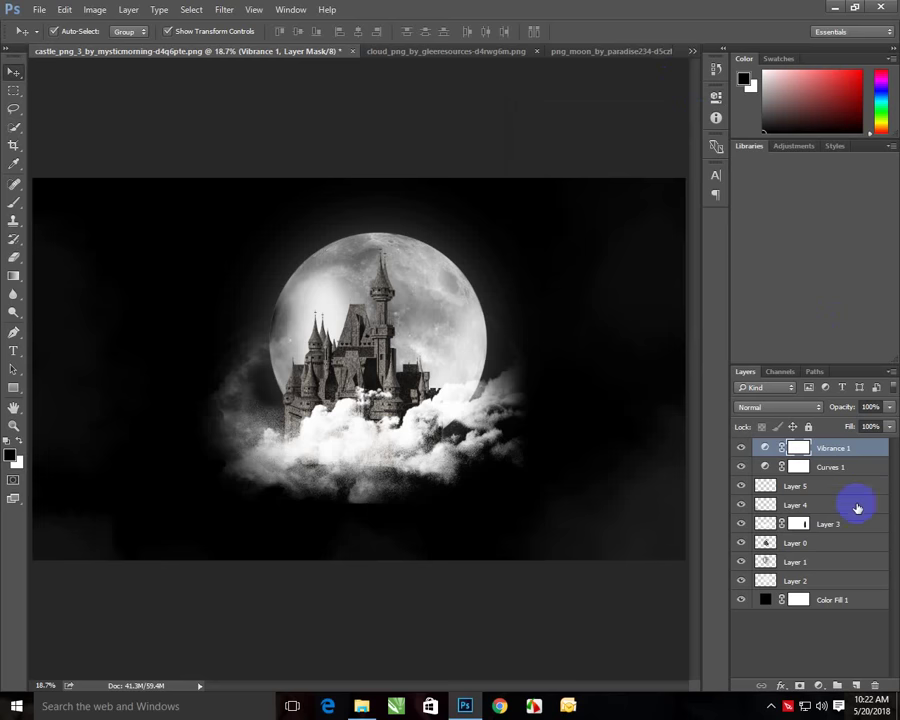
{"action": "left_click", "coordinate": [819, 685]}
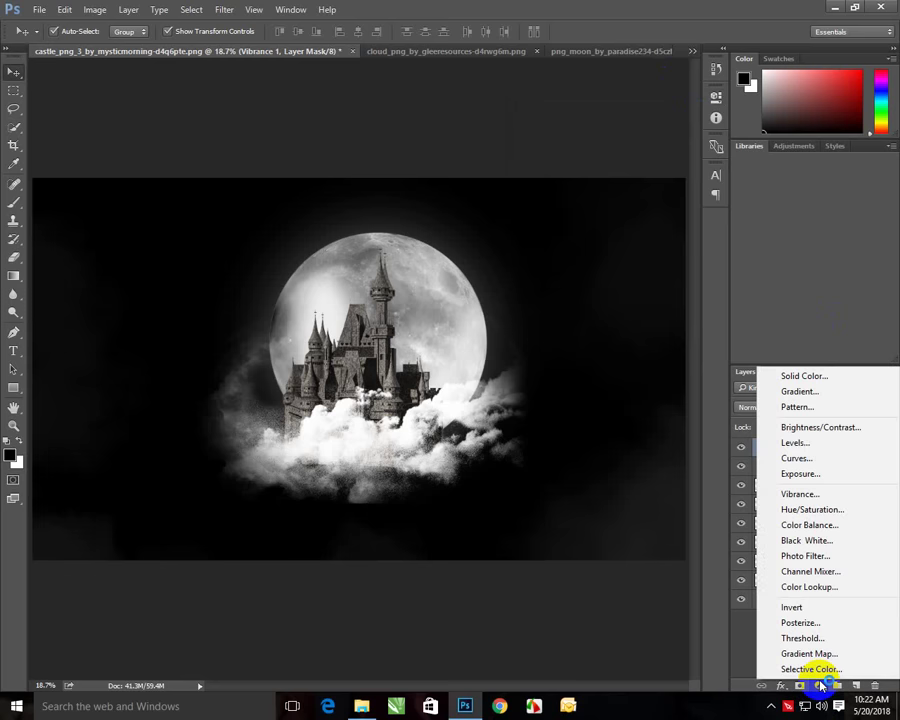
Add Gradient Map 1 using the Violet, Orange preset after trying Red, Green and Blue, Yellow, Blue.
{"action": "left_click", "coordinate": [822, 653]}
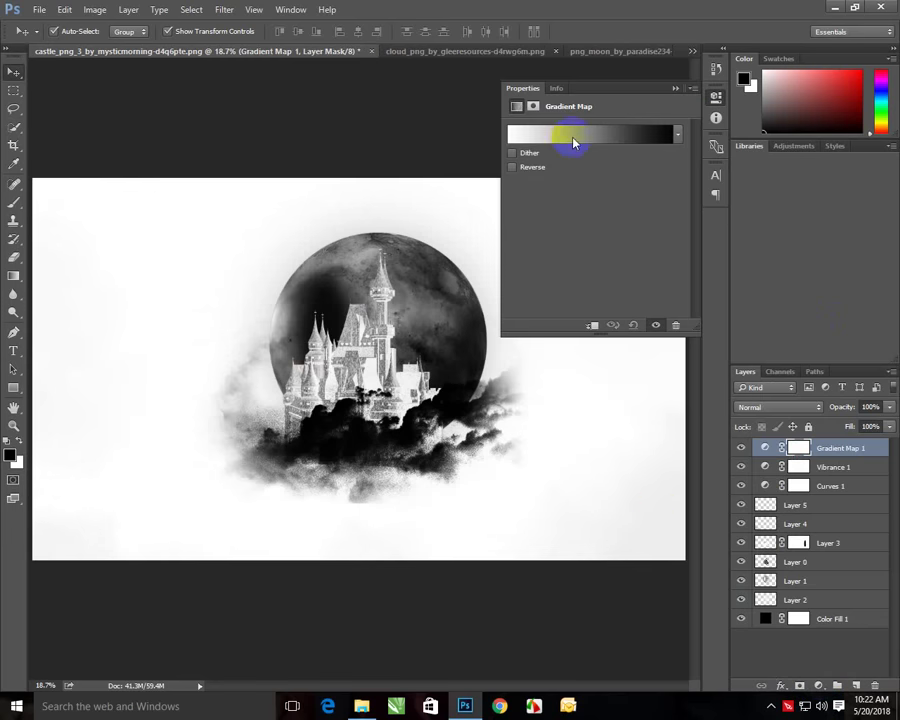
{"action": "left_click", "coordinate": [575, 137]}
{"action": "left_click", "coordinate": [390, 170]}
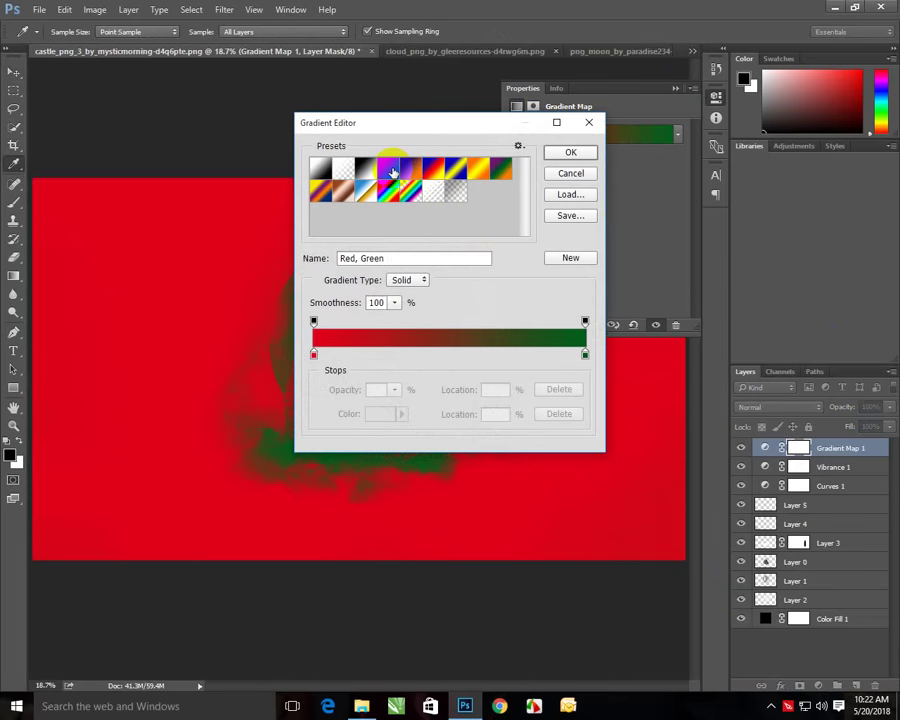
{"action": "mouse_move", "coordinate": [432, 124]}
{"action": "left_mouse_down"}
{"action": "mouse_move", "coordinate": [632, 178]}
{"action": "mouse_move", "coordinate": [650, 200]}
{"action": "left_mouse_up"}
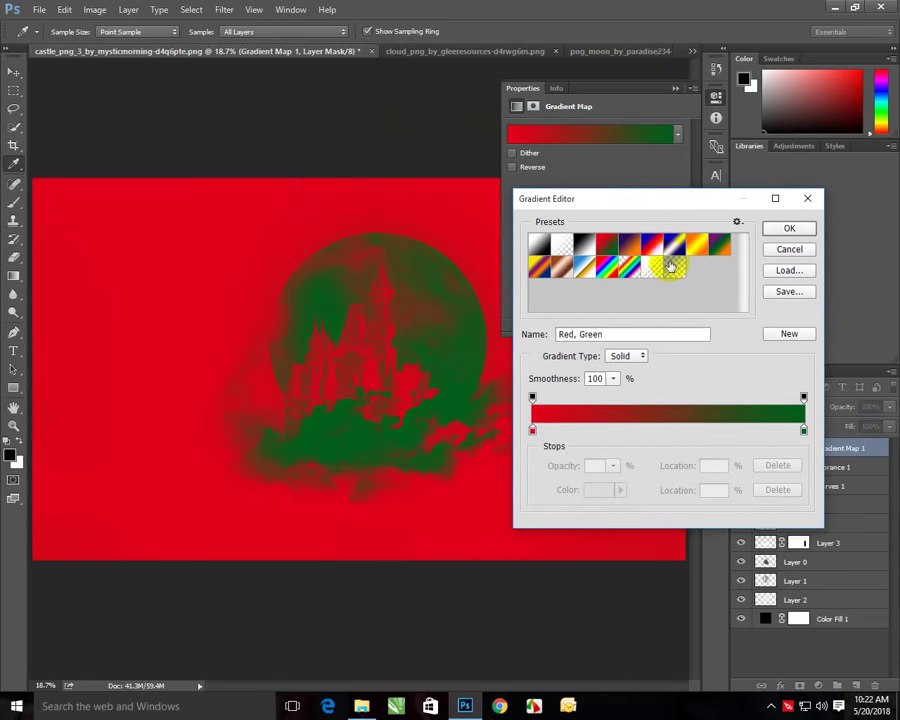
{"action": "left_click", "coordinate": [672, 246]}
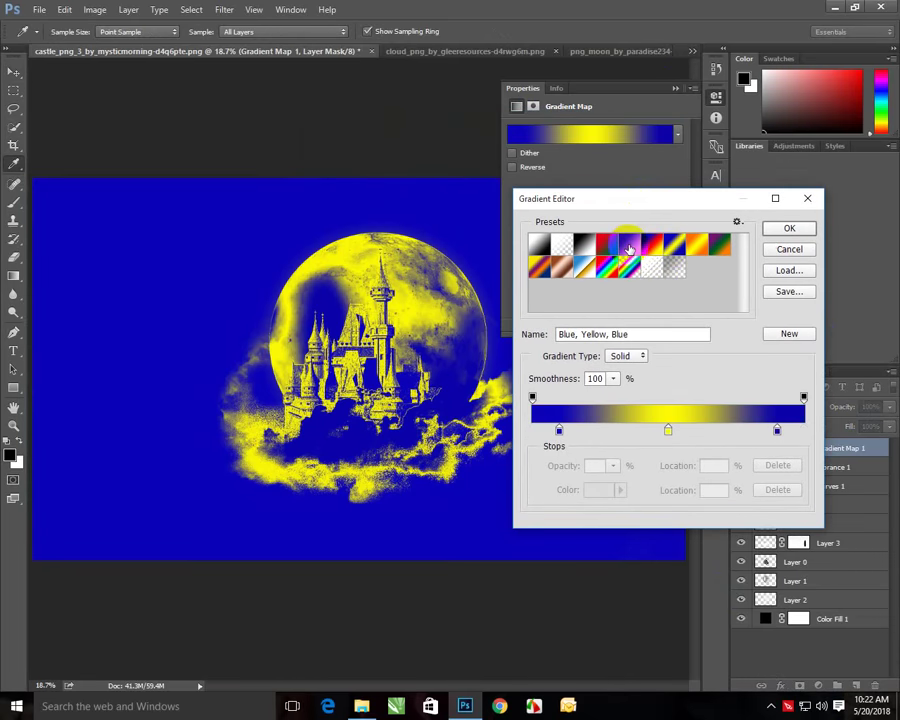
{"action": "left_click", "coordinate": [629, 246]}
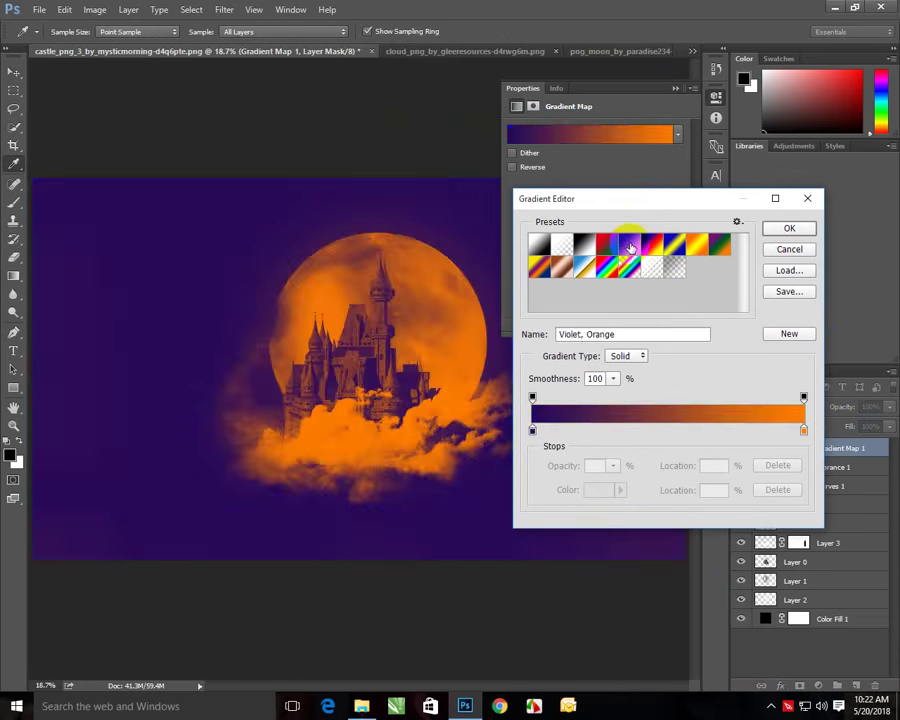
{"action": "left_click", "coordinate": [789, 229]}
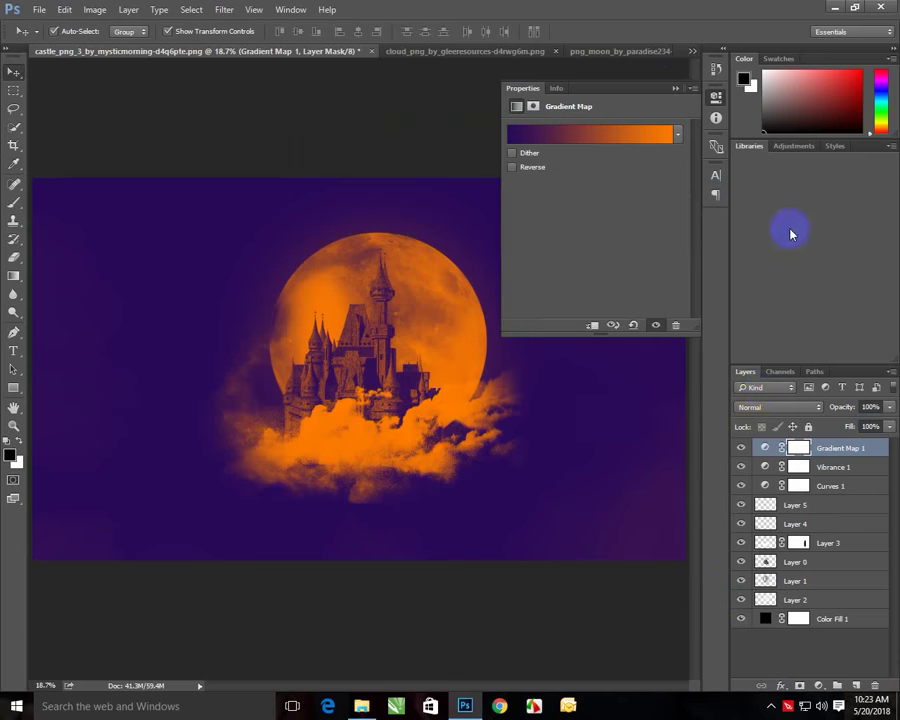
{"action": "left_click", "coordinate": [675, 88]}
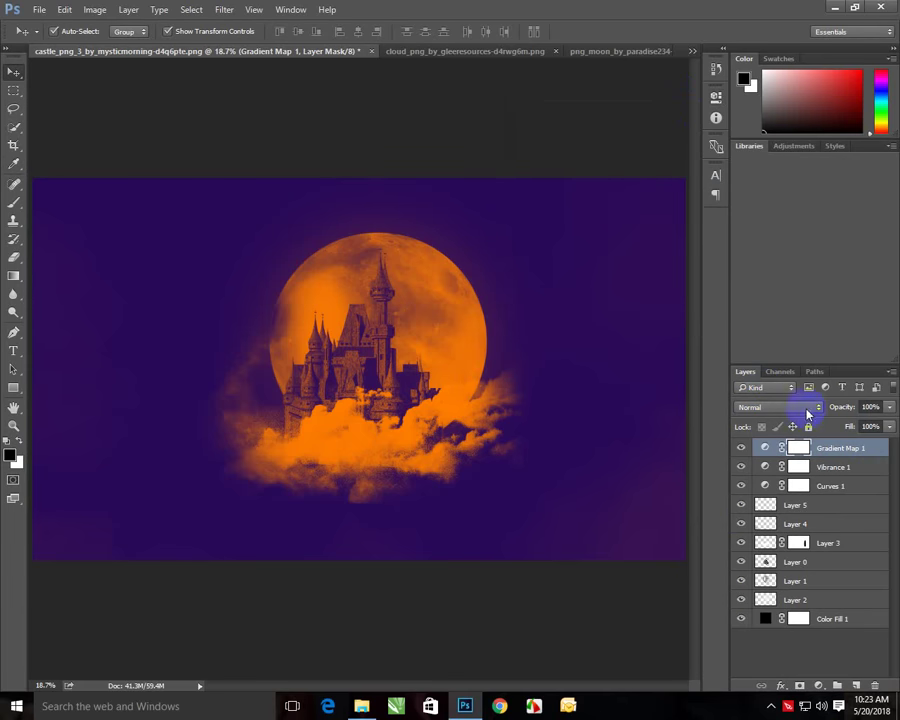
Set Gradient Map 1 to Screen blending at about 49% opacity.
{"action": "left_click", "coordinate": [807, 409]}
{"action": "left_click", "coordinate": [779, 503]}
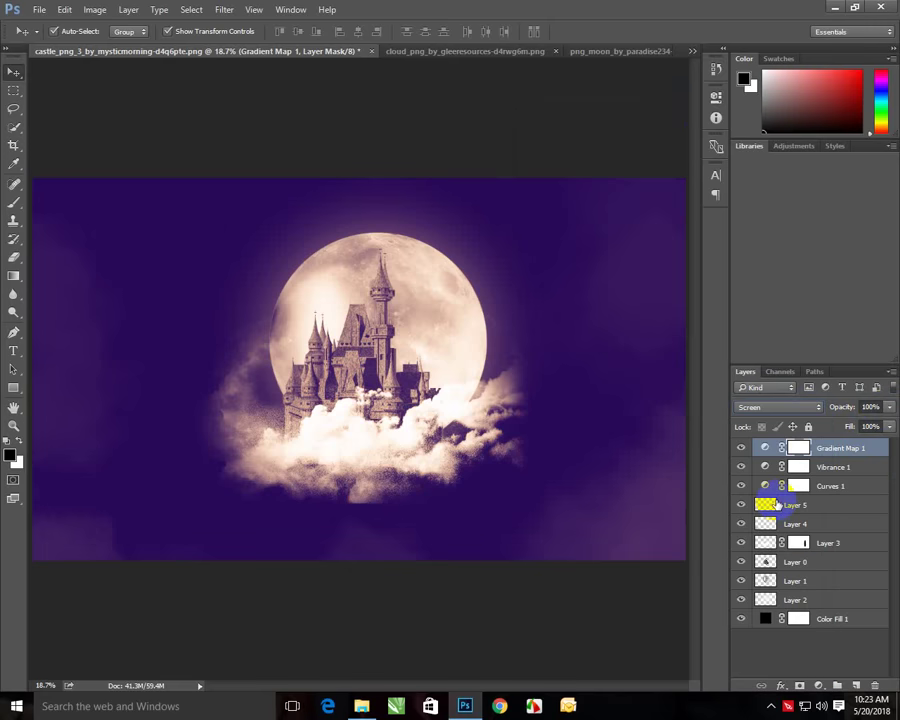
{"action": "left_click", "coordinate": [881, 426]}
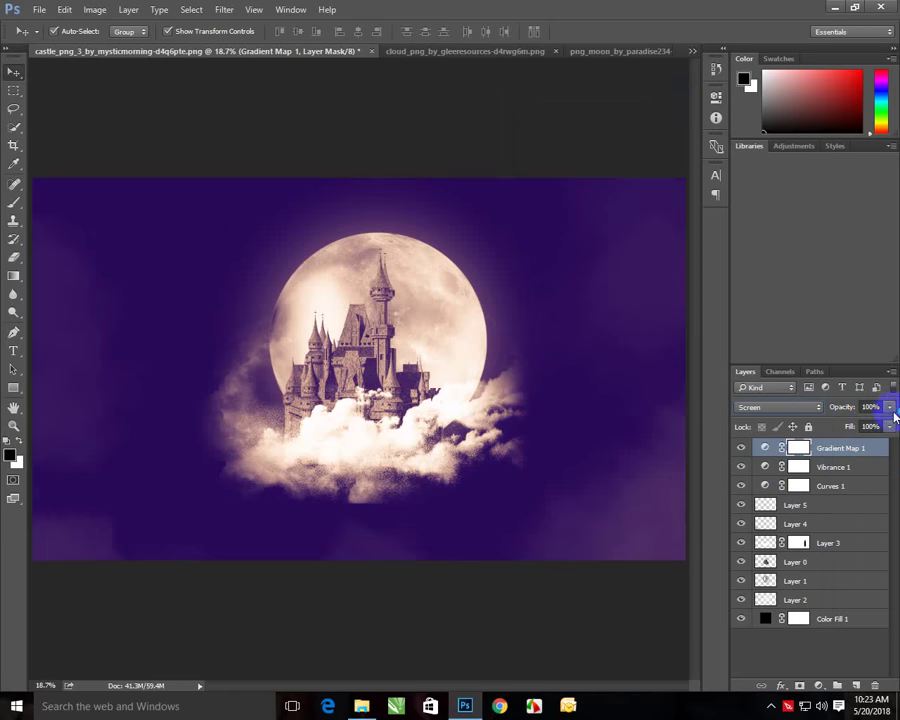
{"action": "left_click_drag", "start_coordinate": [873, 426], "coordinate": [855, 428]}
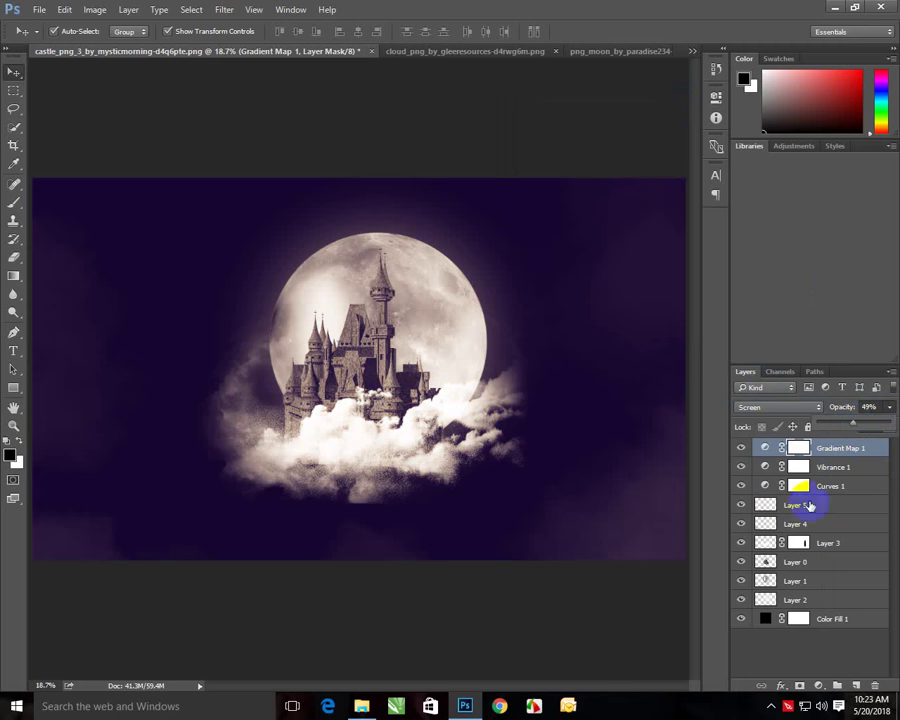
Toggle Layers 4, 1 and 2 off and on to check the moon.
{"action": "left_click", "coordinate": [741, 526]}
{"action": "left_click", "coordinate": [741, 526]}
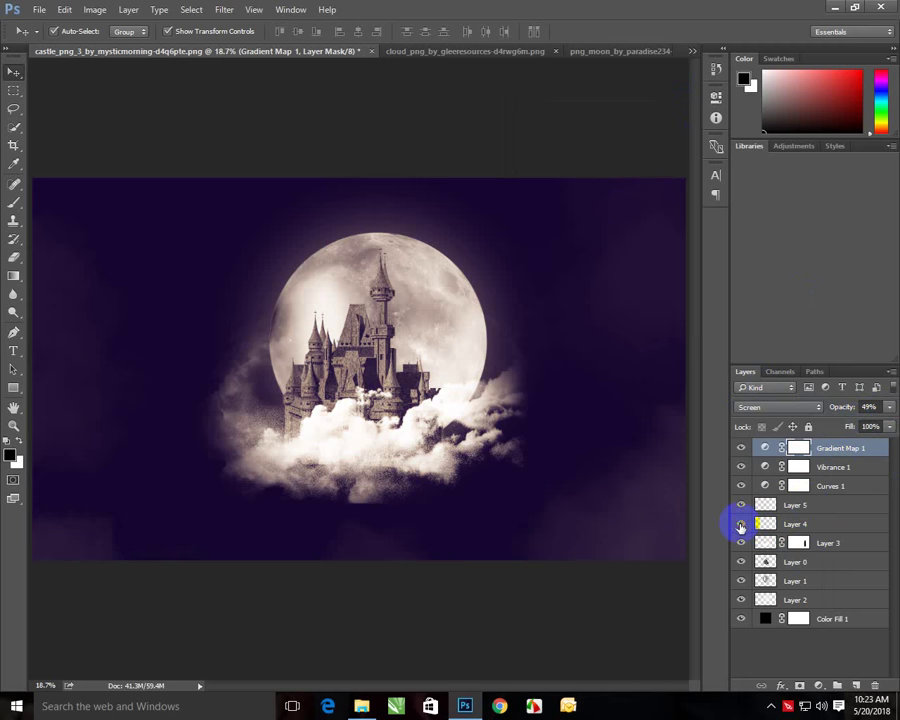
{"action": "left_click", "coordinate": [741, 582]}
{"action": "left_click", "coordinate": [741, 582]}
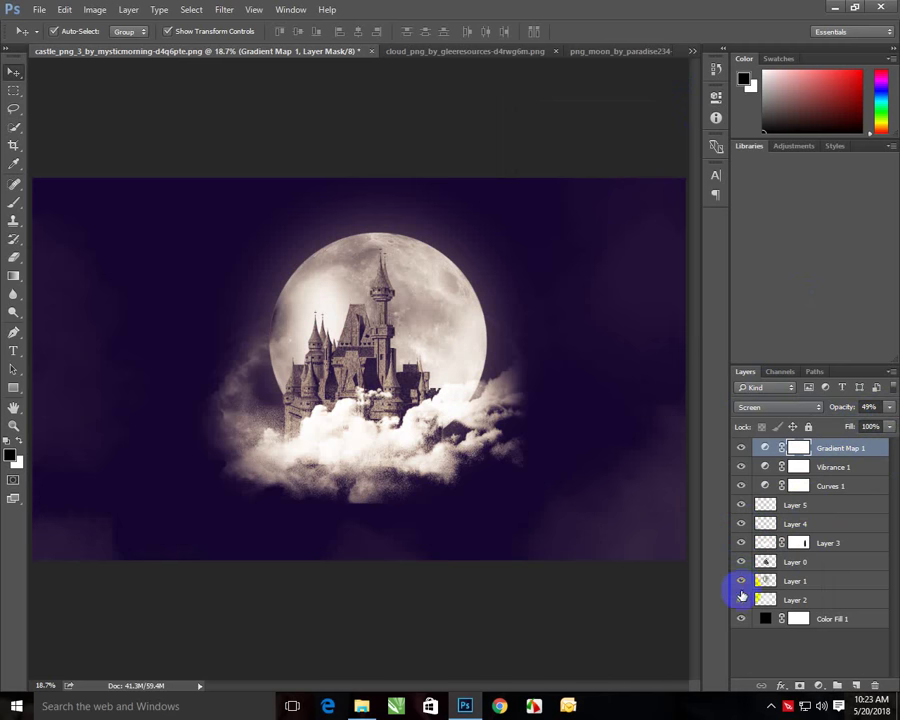
{"action": "left_click", "coordinate": [741, 600]}
{"action": "left_click", "coordinate": [741, 600]}
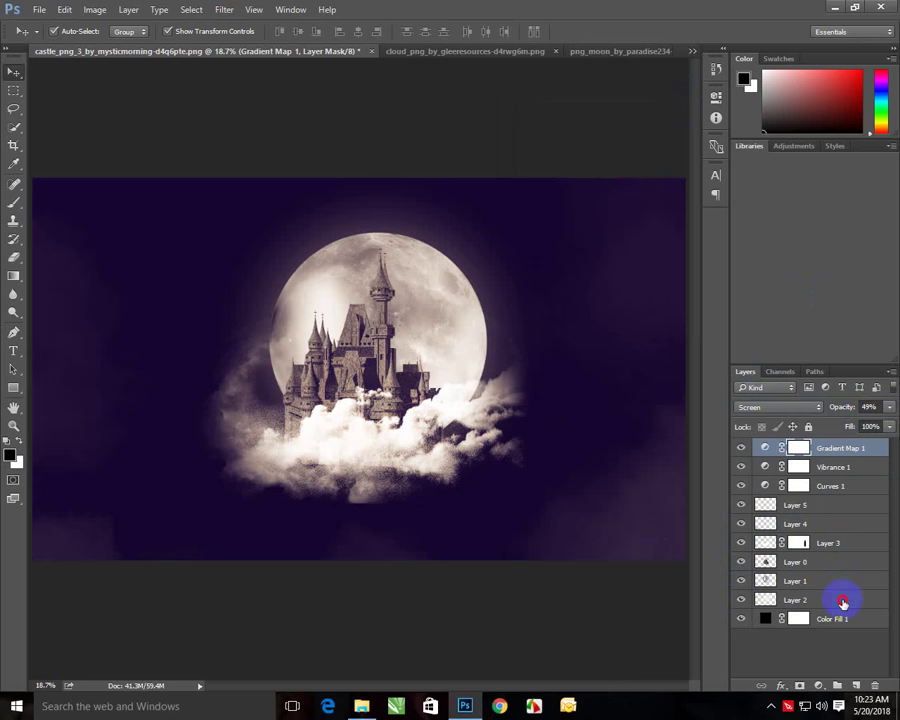
Shrink glow Layer 2 to about 94% and recheck Gradient Map 1's opacity.
{"action": "left_click", "coordinate": [843, 601]}
{"action": "key", "text": "ctrl+t"}
{"action": "mouse_move", "coordinate": [592, 178]}
{"action": "left_mouse_down"}
{"action": "mouse_move", "coordinate": [573, 202]}
{"action": "mouse_move", "coordinate": [591, 186]}
{"action": "mouse_move", "coordinate": [582, 195]}
{"action": "left_mouse_up"}
{"action": "key", "text": "Return"}
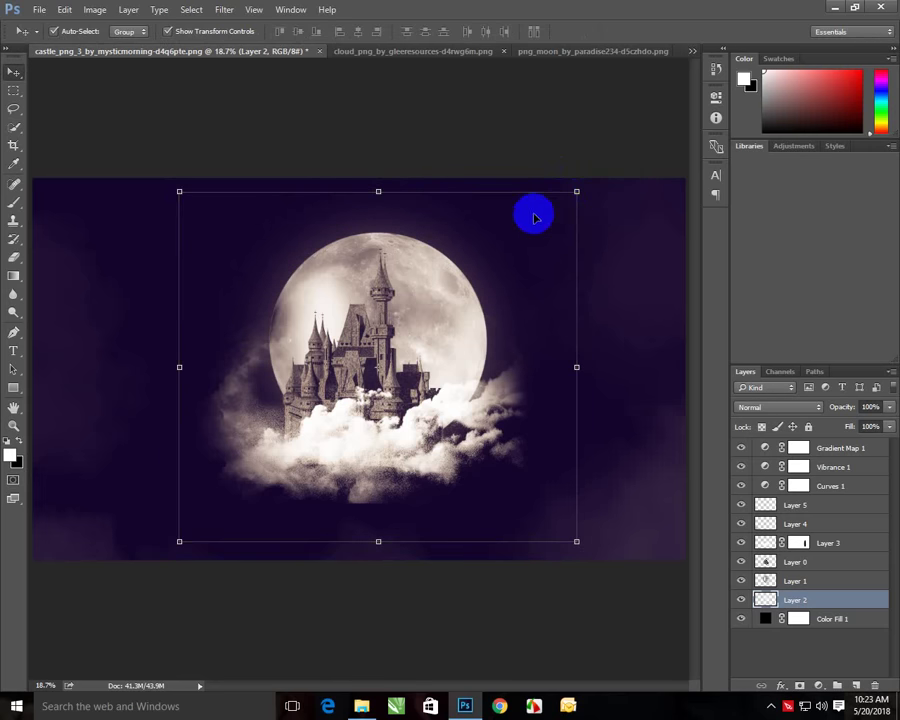
{"action": "left_click", "coordinate": [858, 451]}
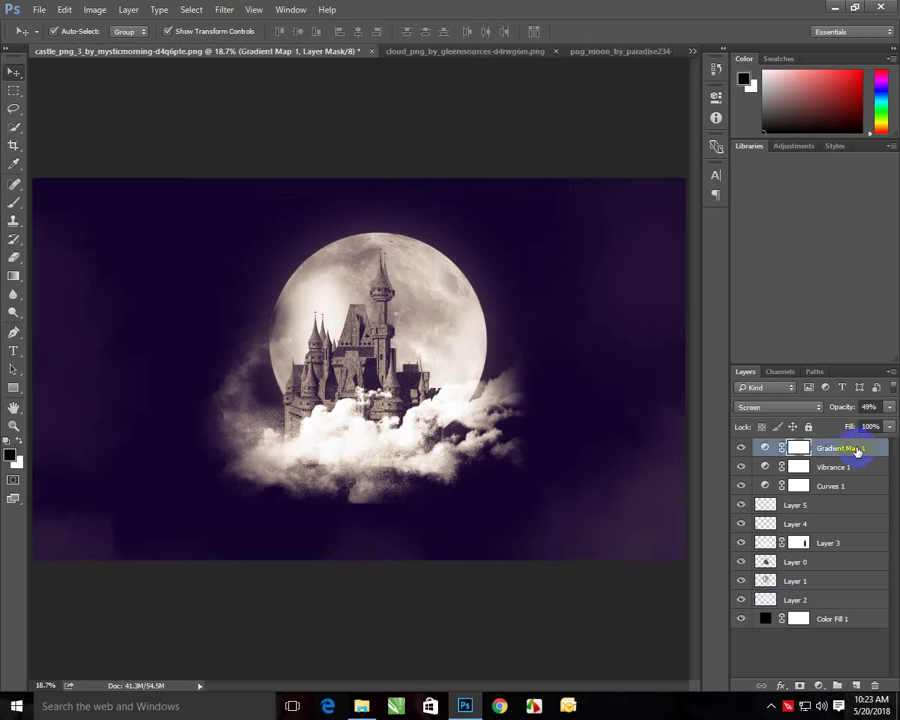
{"action": "left_click", "coordinate": [886, 404]}
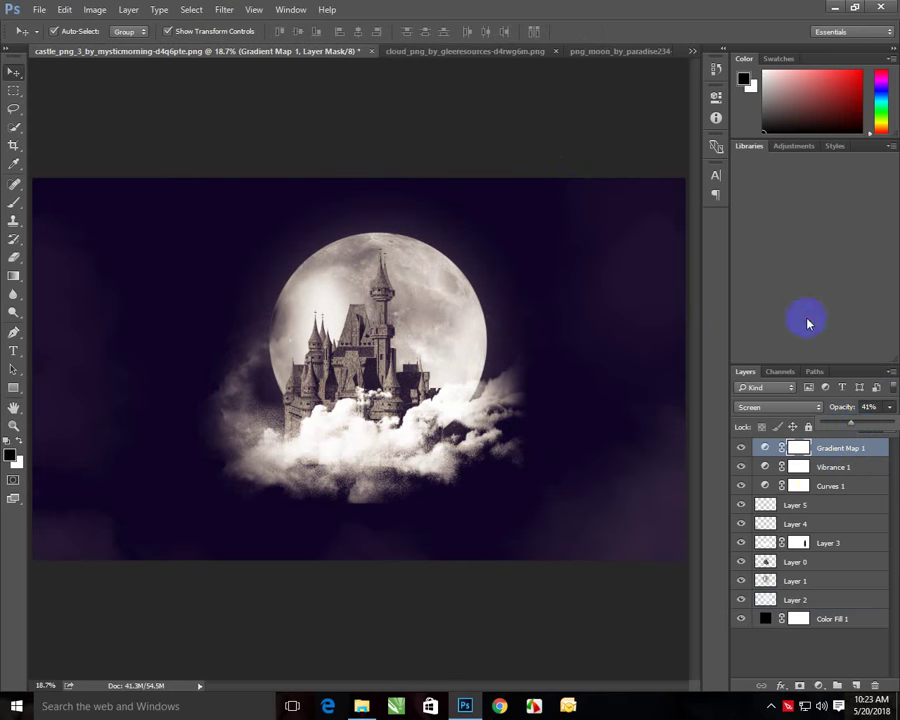
{"action": "left_click", "coordinate": [480, 283]}
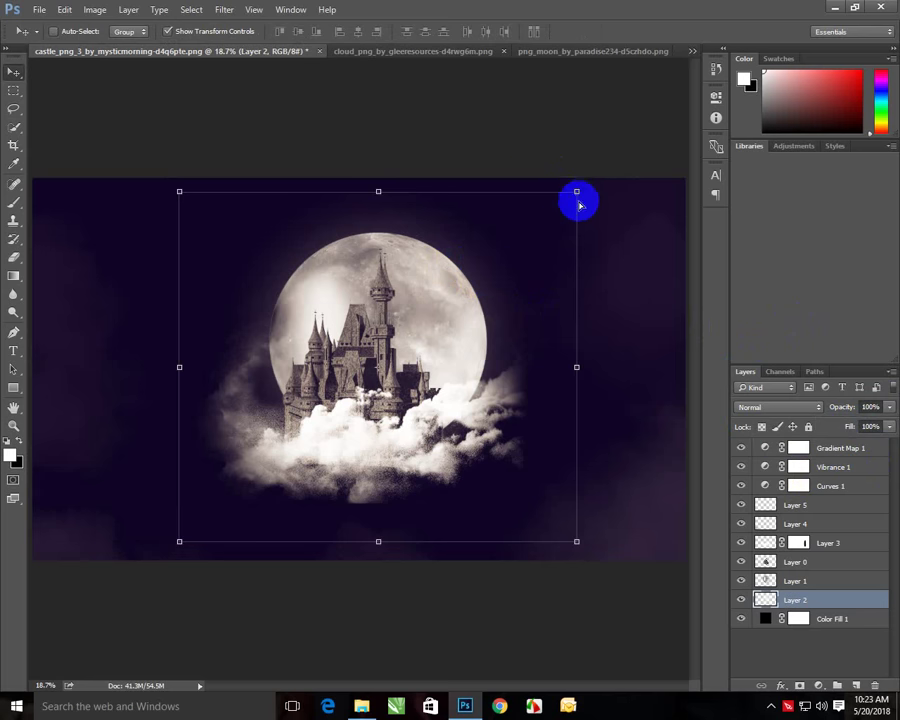
Enlarge Layer 2 slightly and apply a 151.9-pixel Gaussian Blur to it.
{"action": "left_click_drag", "start_coordinate": [579, 202], "coordinate": [580, 202]}
{"action": "left_click", "coordinate": [224, 9]}
{"action": "mouse_move", "coordinate": [231, 164]}
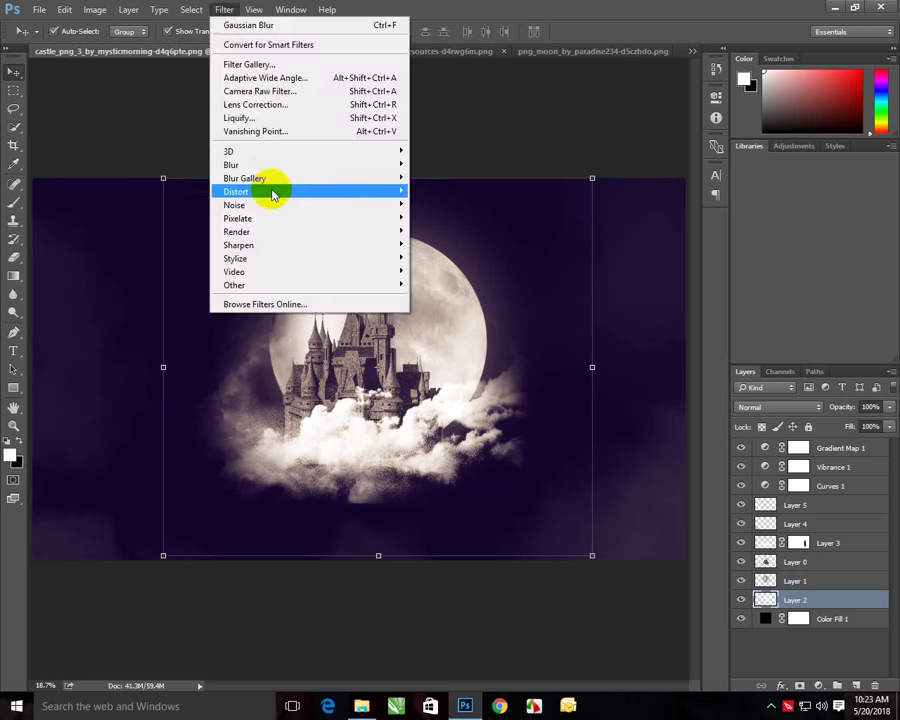
{"action": "left_click", "coordinate": [440, 218]}
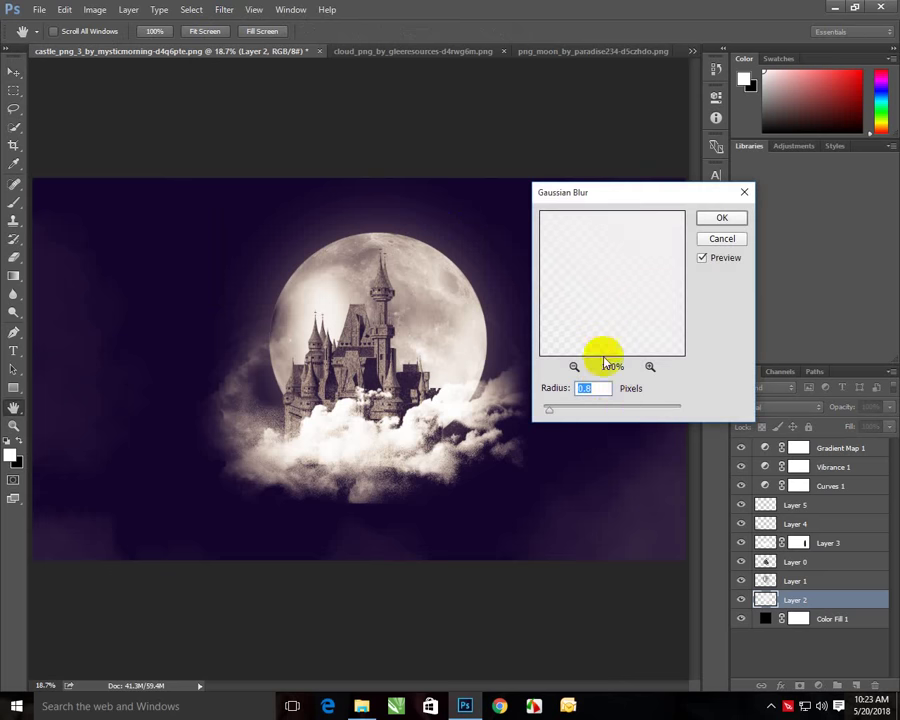
{"action": "left_click_drag", "start_coordinate": [612, 404], "coordinate": [661, 408]}
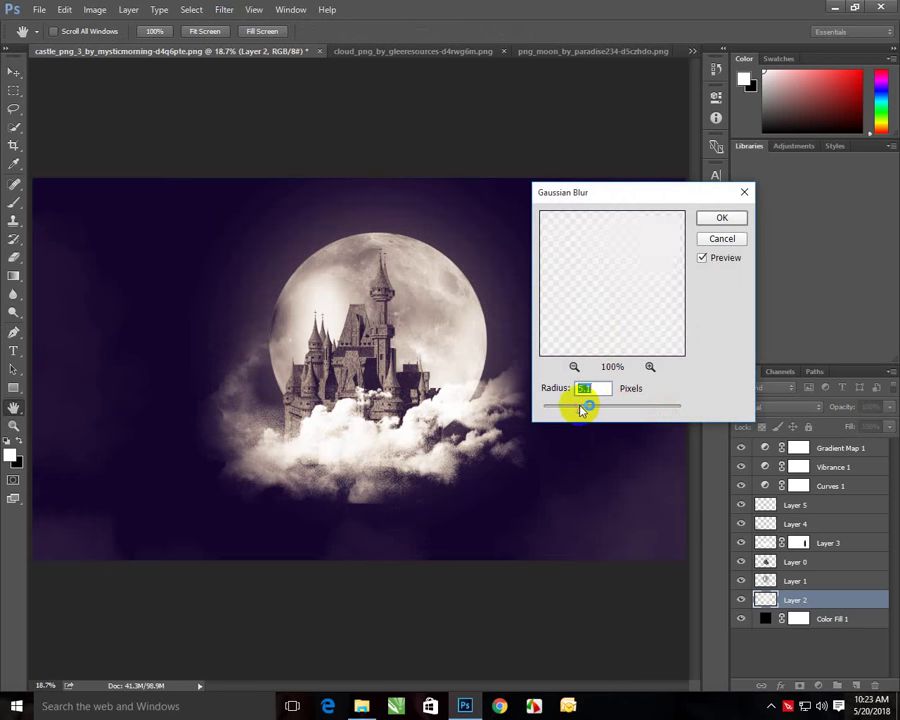
{"action": "left_click", "coordinate": [714, 217]}
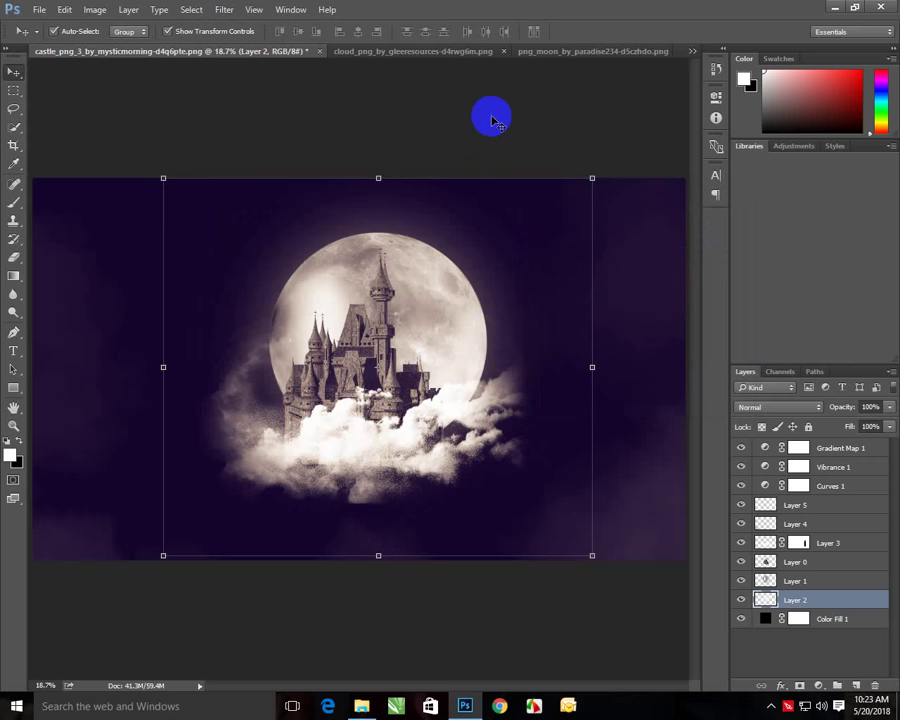
{"action": "left_click", "coordinate": [491, 120]}
Try Soft Light on Gradient Map 1, then step through blend modes to Hard Light.
{"action": "left_click", "coordinate": [849, 446]}
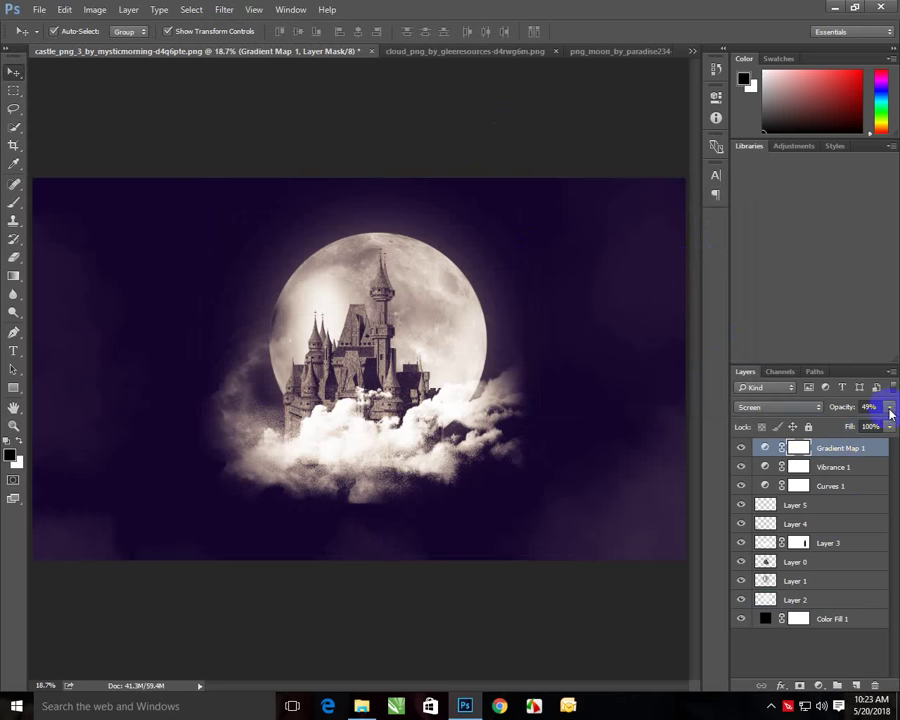
{"action": "left_click", "coordinate": [889, 407]}
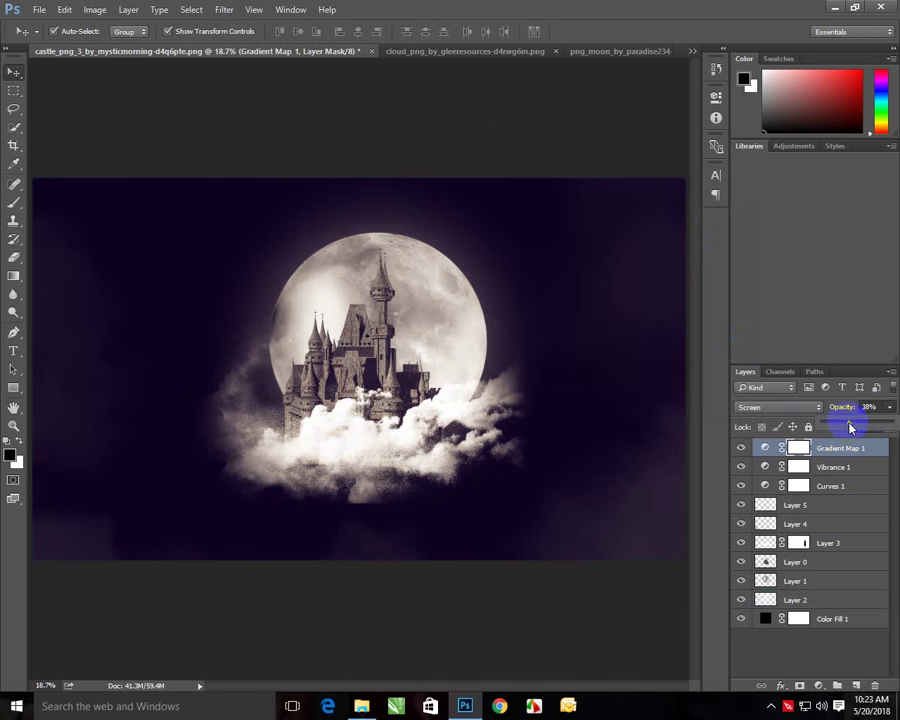
{"action": "left_click", "coordinate": [780, 407]}
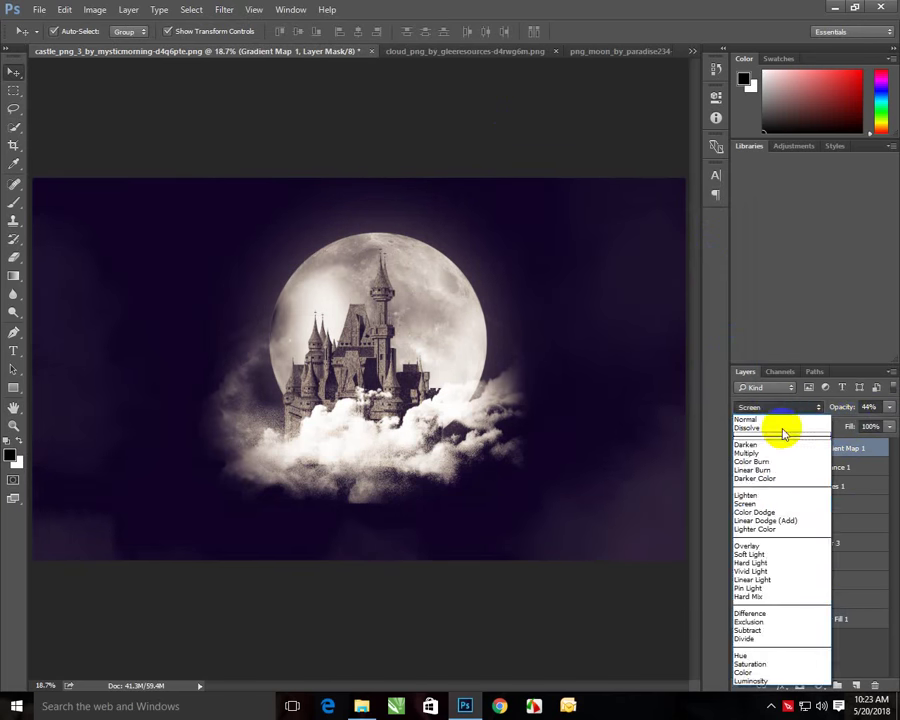
{"action": "left_click", "coordinate": [752, 554]}
{"action": "key", "text": "shift+plus"}
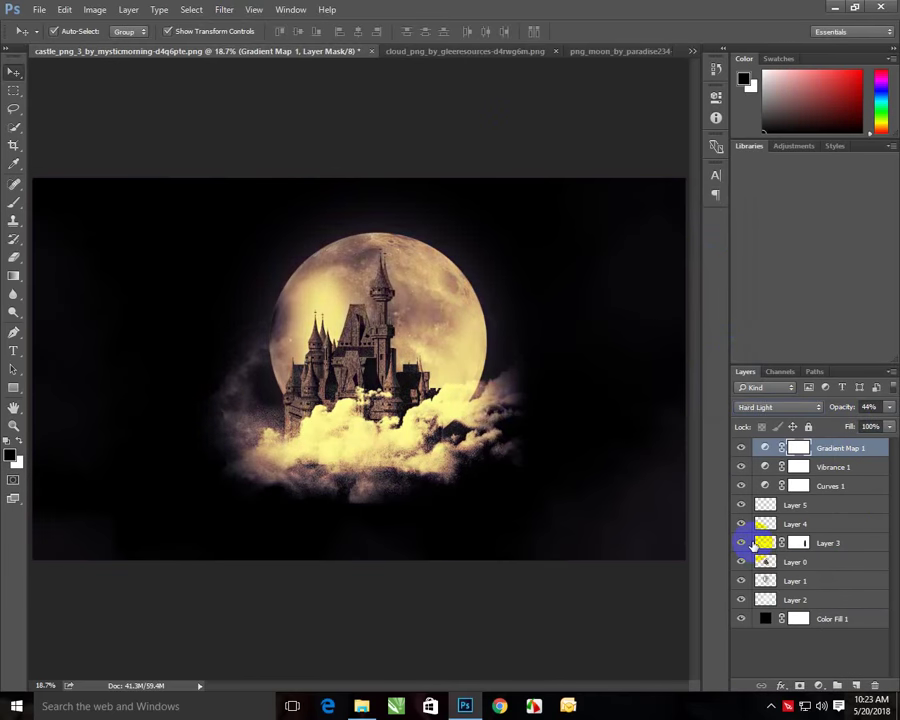
{"action": "key", "text": "shift+plus"}
{"action": "key", "text": "shift+plus"}
{"action": "key", "text": "shift+minus"}
Compare Overlay and Hard Light on the gradient map while toggling Layer 3.
{"action": "left_click", "coordinate": [742, 543]}
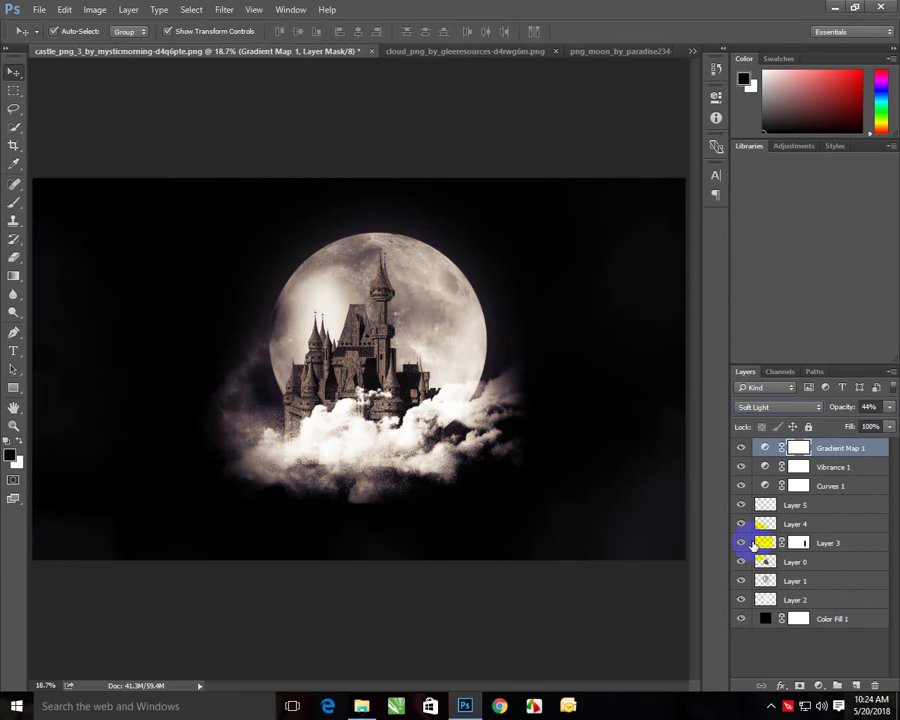
{"action": "key", "text": "shift+minus"}
{"action": "left_click", "coordinate": [742, 543]}
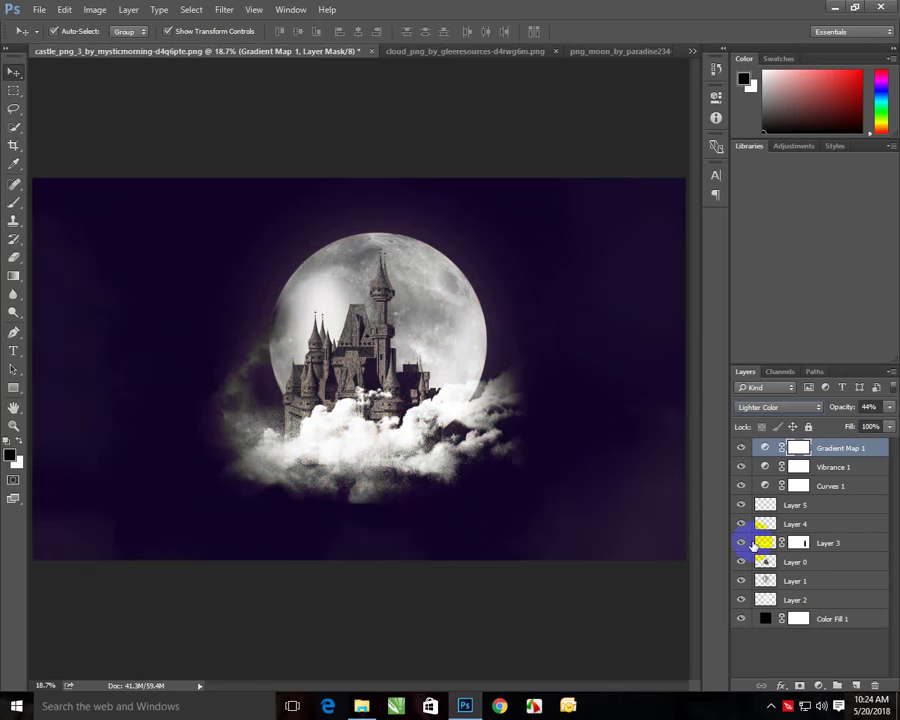
{"action": "left_click", "coordinate": [744, 543]}
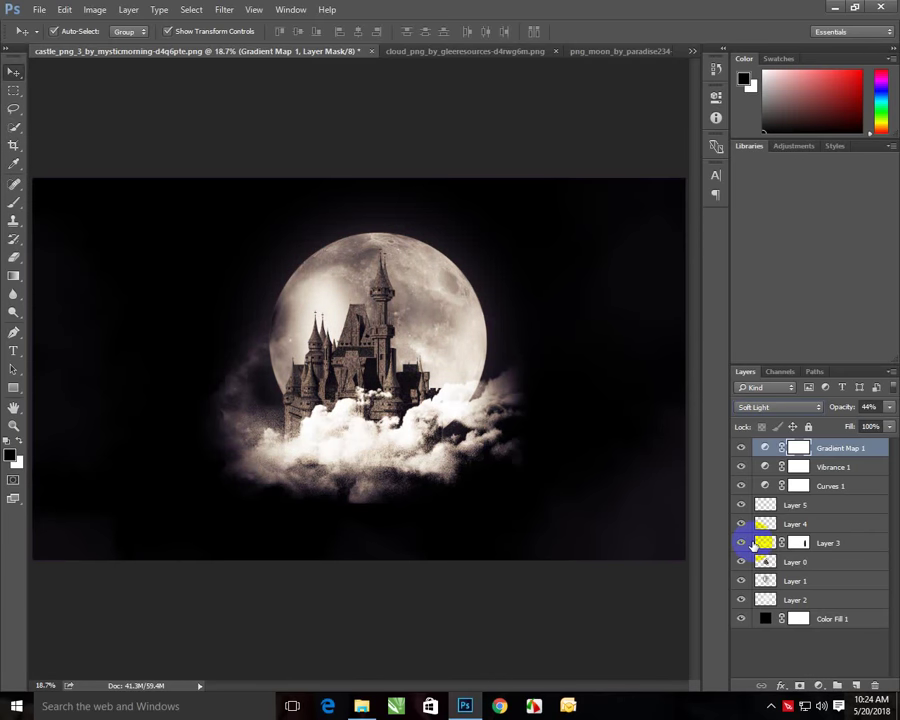
{"action": "key", "text": "shift+plus"}
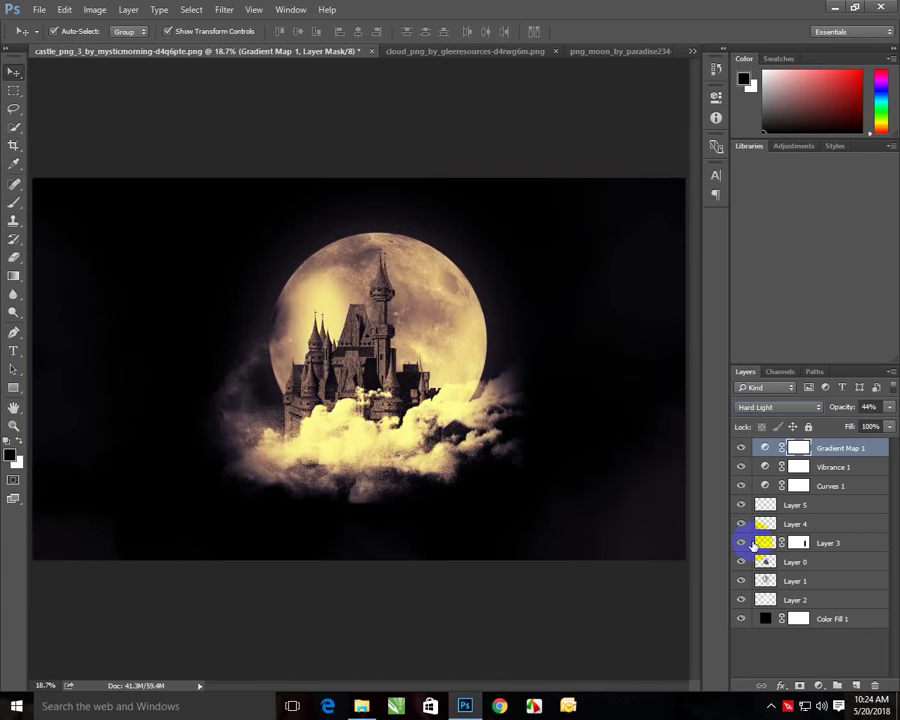
{"action": "key", "text": "shift+plus"}
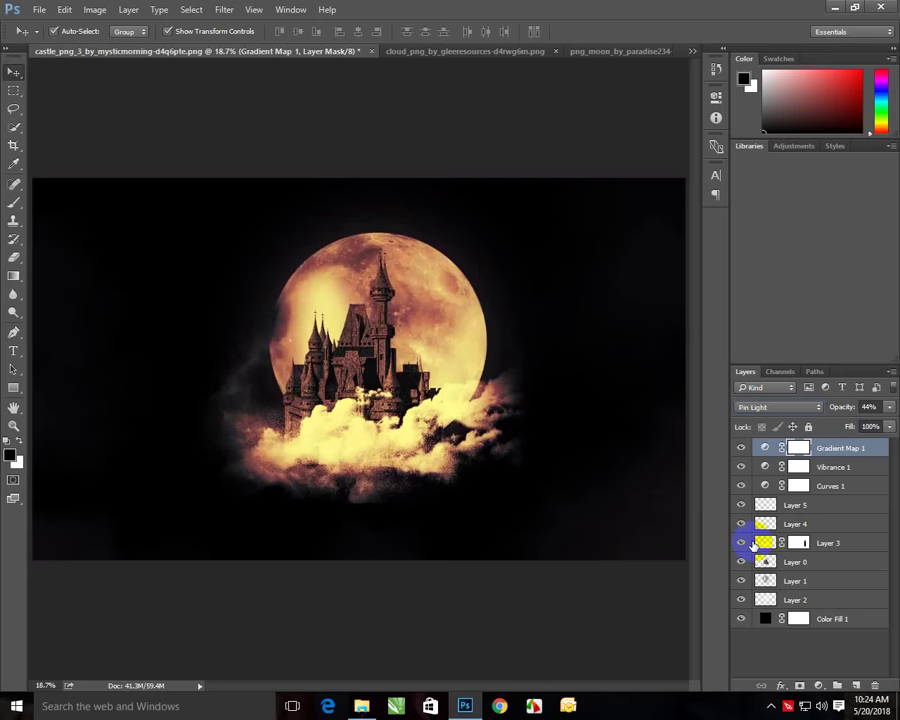
{"action": "key", "text": "shift+plus"}
{"action": "key", "text": "shift+plus"}
{"action": "key", "text": "shift+plus"}
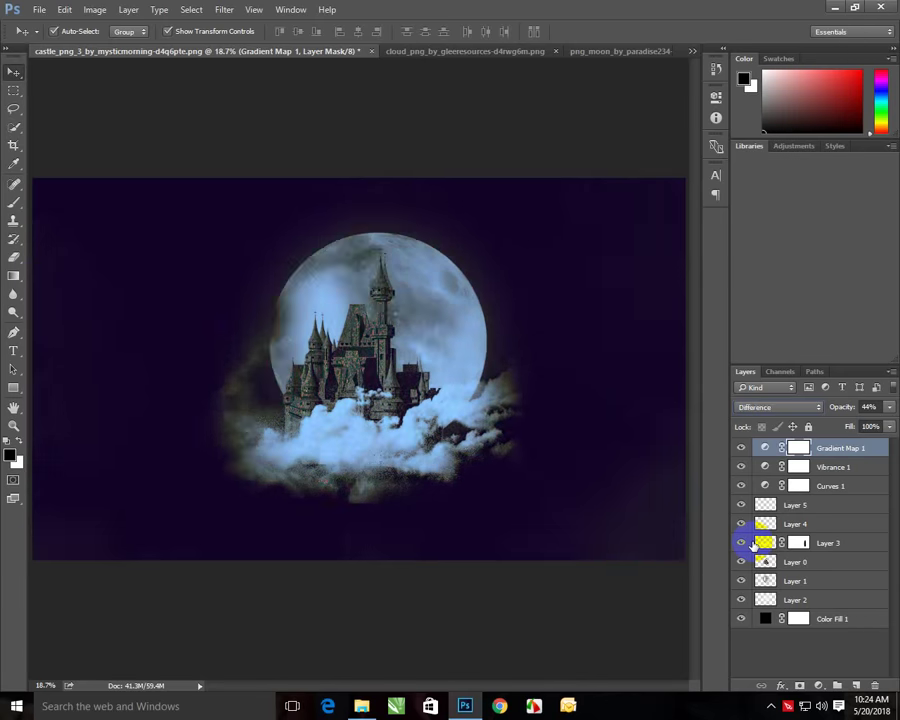
{"action": "key", "text": "shift+plus"}
Set Gradient Map 1 to Hard Light at 25% opacity.
{"action": "left_click", "coordinate": [800, 413]}
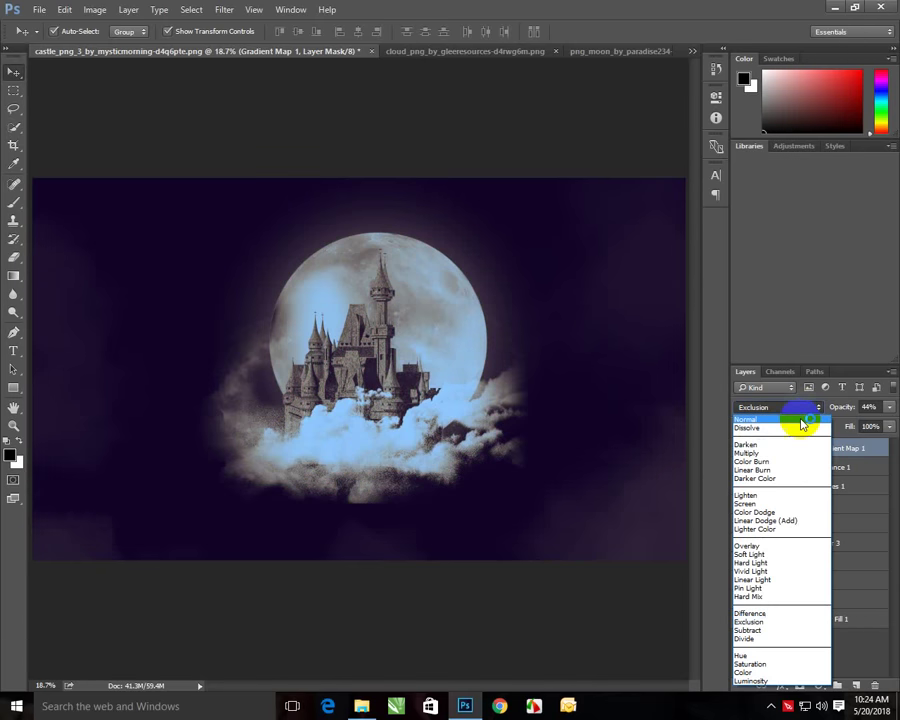
{"action": "left_click", "coordinate": [774, 545]}
{"action": "key", "text": "shift+plus"}
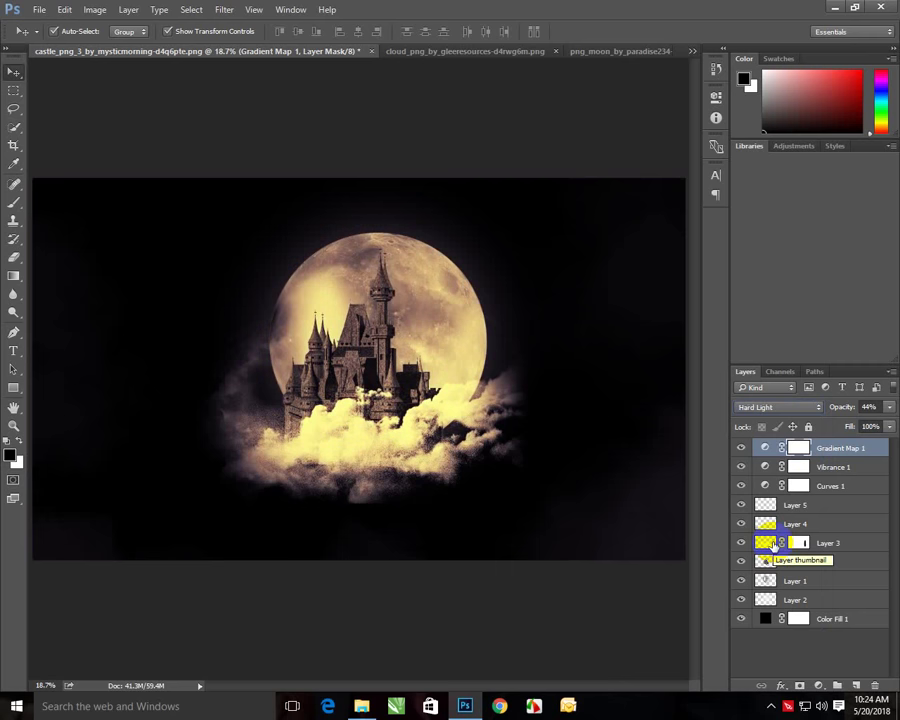
{"action": "left_click", "coordinate": [889, 408]}
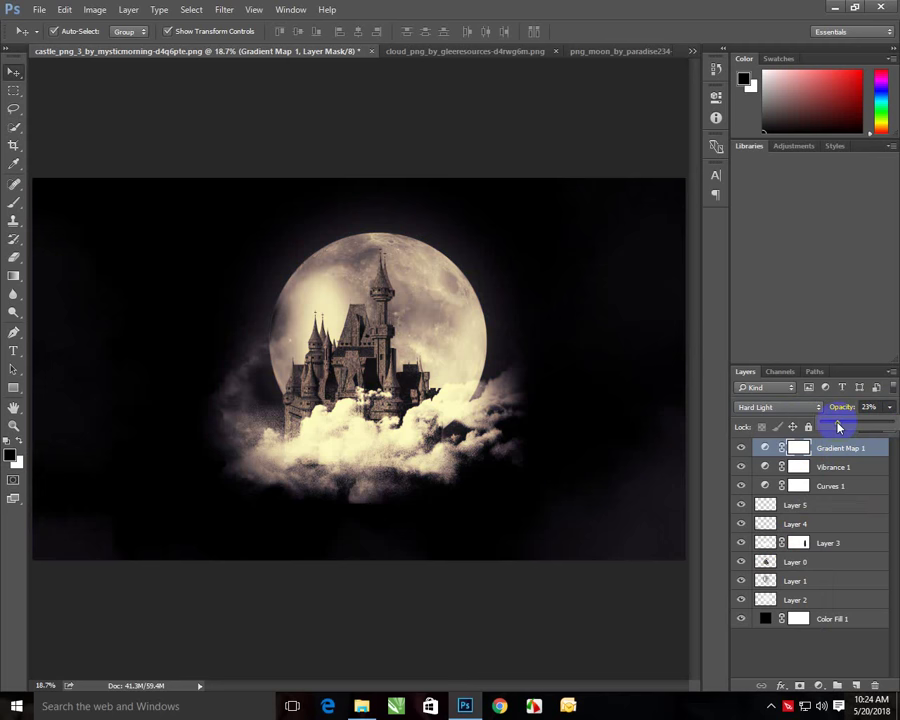
{"action": "left_click_drag", "start_coordinate": [845, 427], "coordinate": [825, 430]}
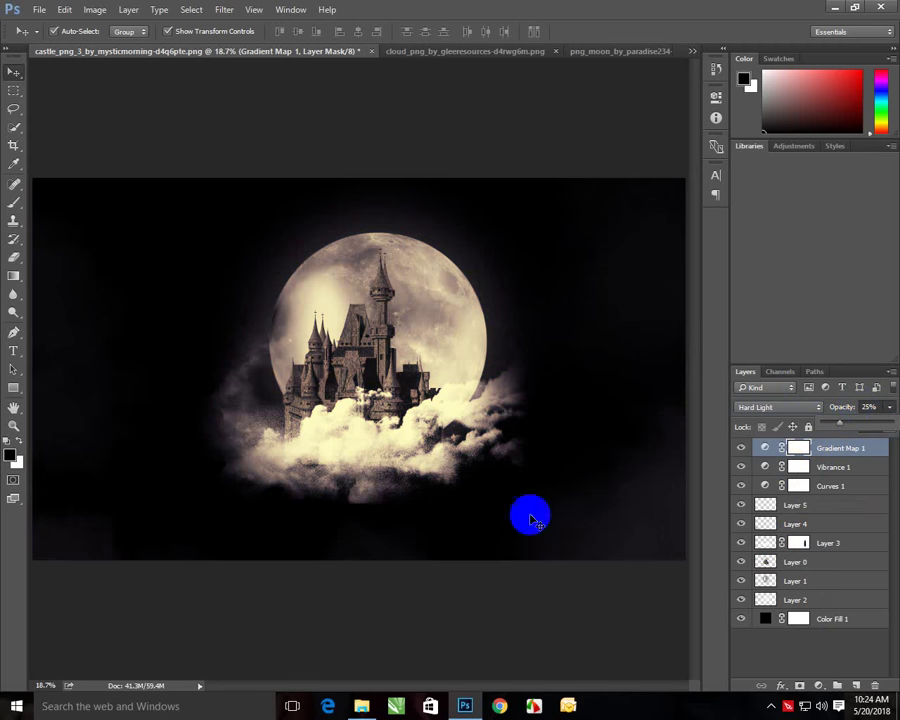
Toggle Gradient Map 1 off and on to compare before and after.
{"action": "right_click", "coordinate": [364, 348]}
{"action": "left_click", "coordinate": [385, 357]}
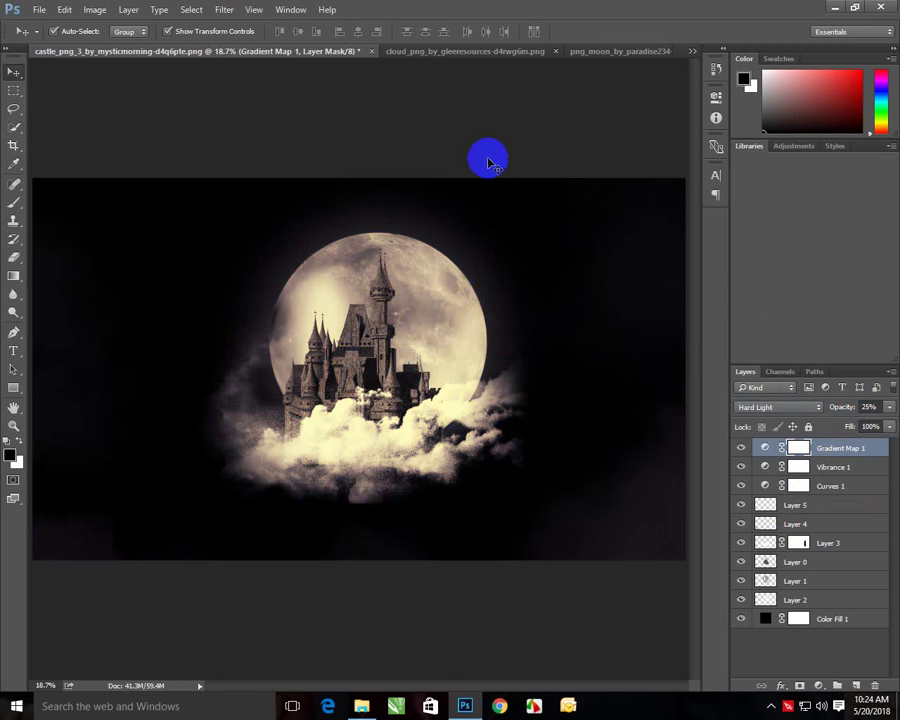
{"action": "left_click", "coordinate": [783, 443]}
{"action": "left_click", "coordinate": [741, 447]}
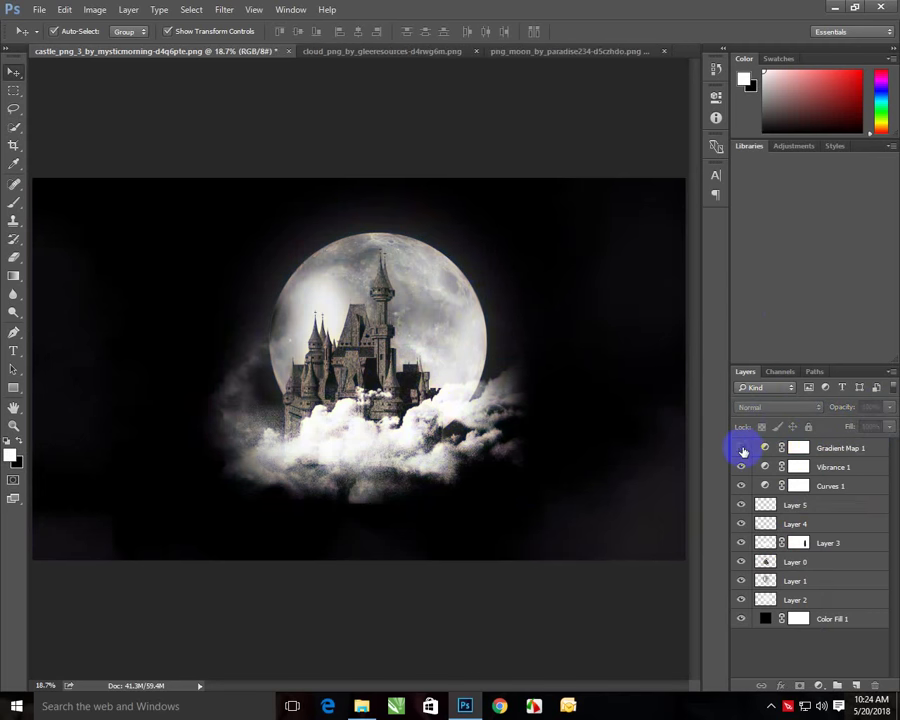
{"action": "left_click", "coordinate": [741, 447]}
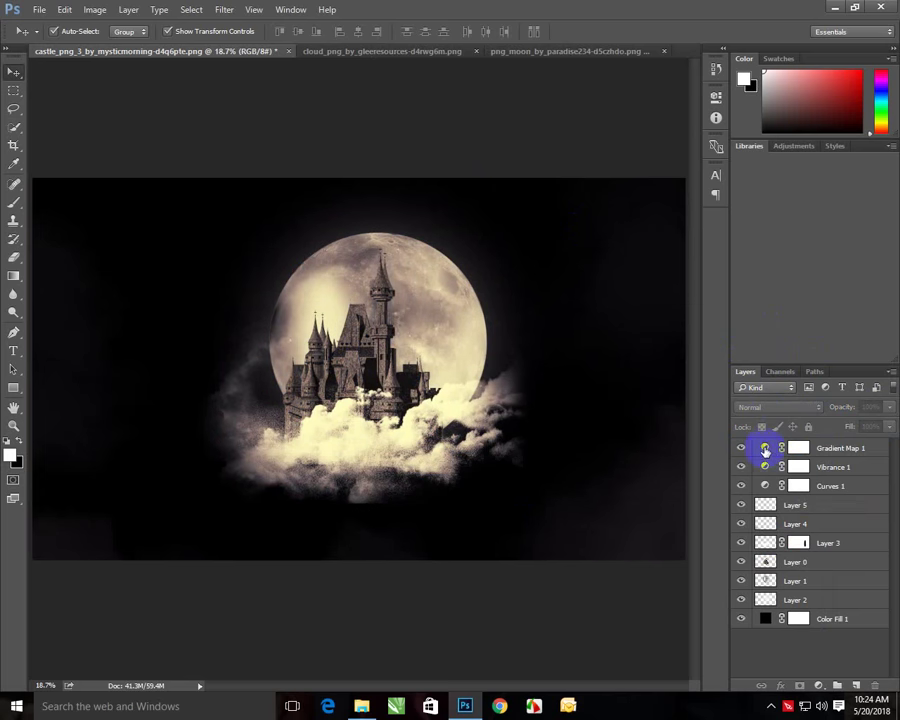
Briefly try Soft Light, return Gradient Map 1 to Hard Light, then zoom out.
{"action": "left_click", "coordinate": [845, 449]}
{"action": "left_click_drag", "start_coordinate": [778, 411], "coordinate": [755, 544]}
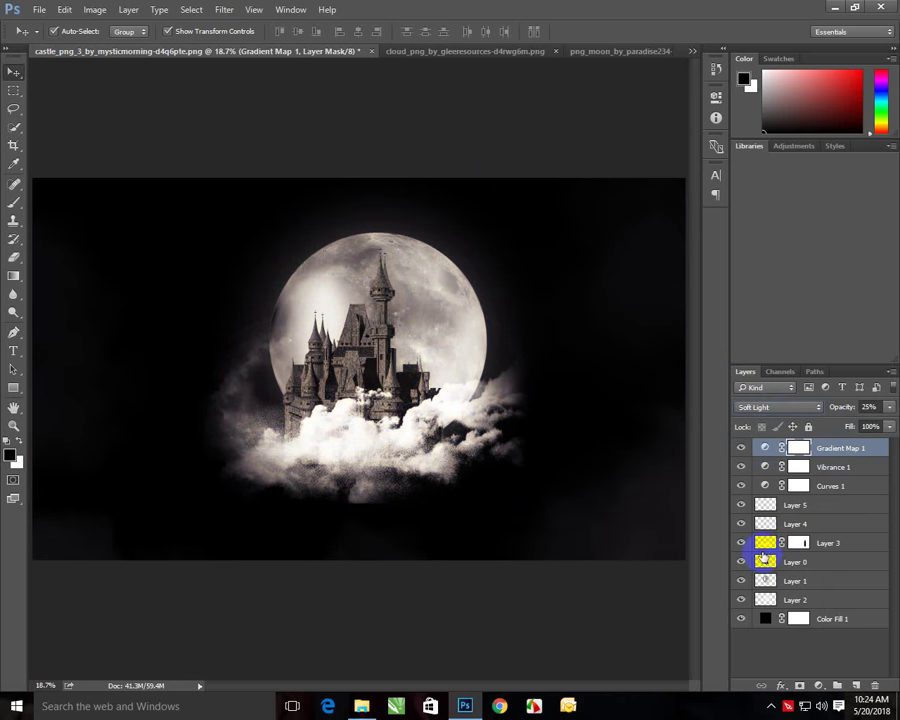
{"action": "left_click", "coordinate": [787, 410]}
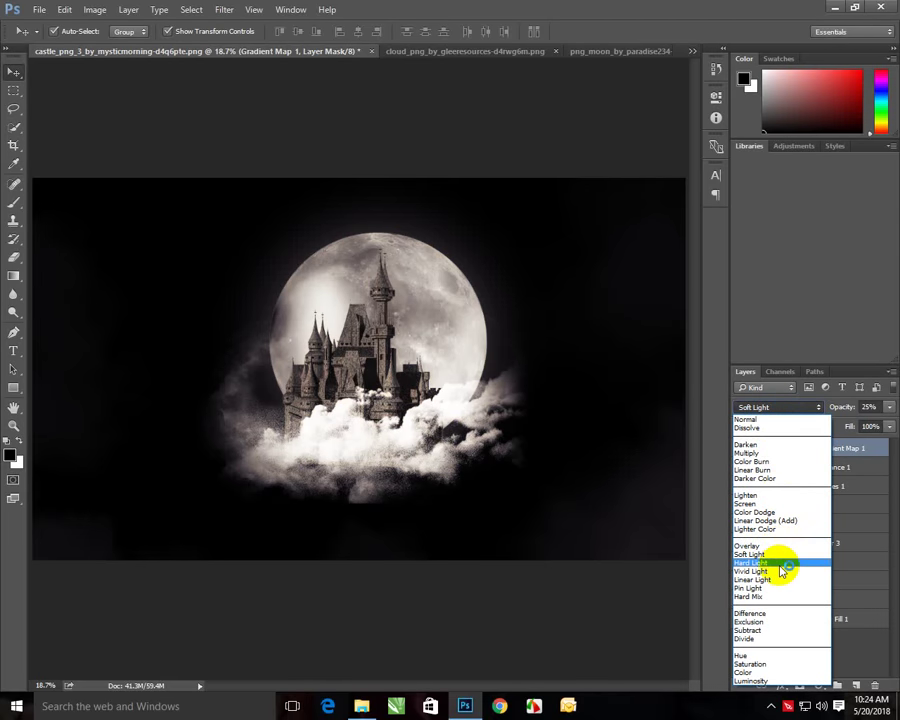
{"action": "left_click", "coordinate": [780, 564]}
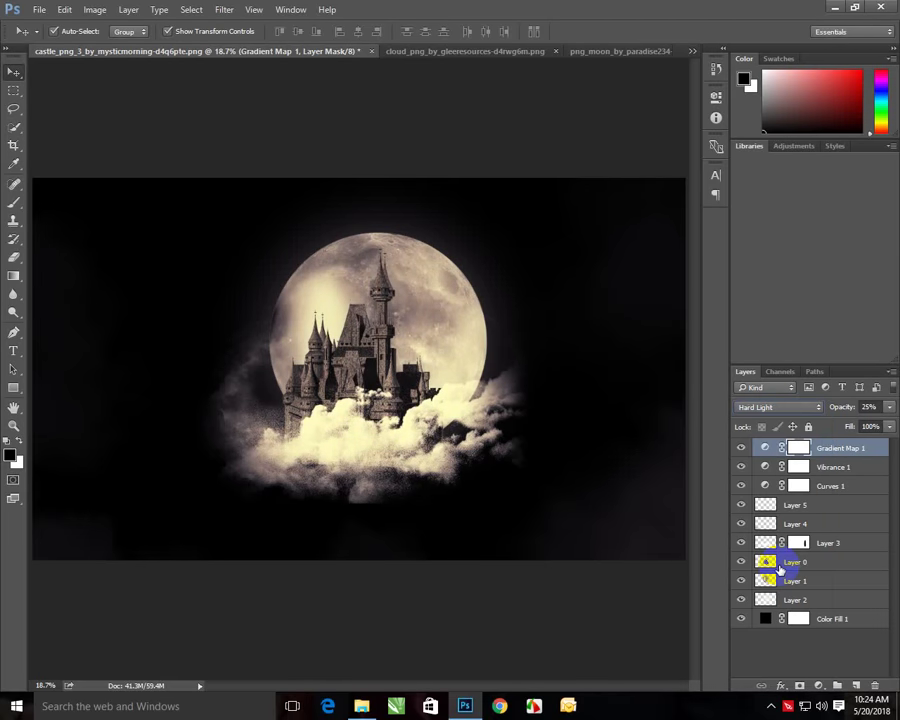
{"action": "left_click", "coordinate": [480, 133]}
{"action": "key", "text": "ctrl+minus"}
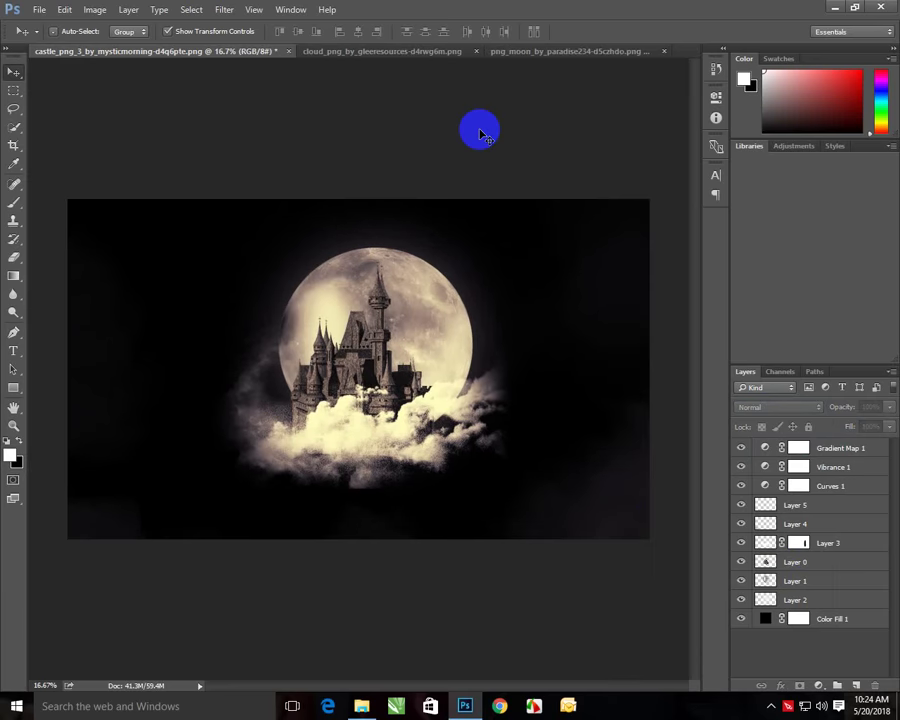
From the Gradient Map 1 layer, stamp all visible layers into Layer 6, undoing an accidental nudge.
{"action": "left_click", "coordinate": [612, 474]}
{"action": "left_click", "coordinate": [858, 452]}
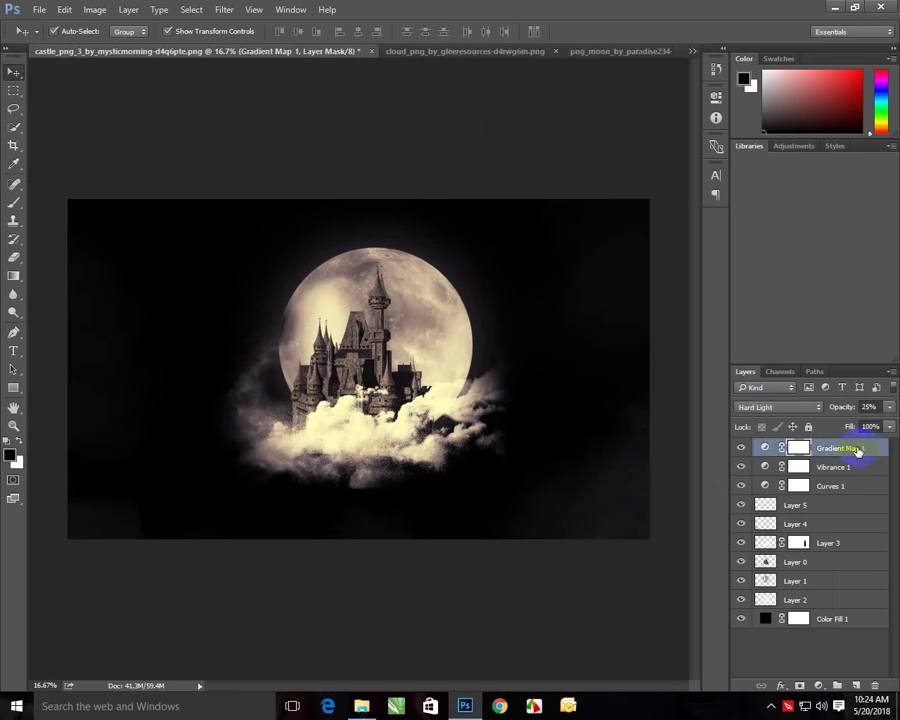
{"action": "key", "text": "ctrl+shift+alt+e"}
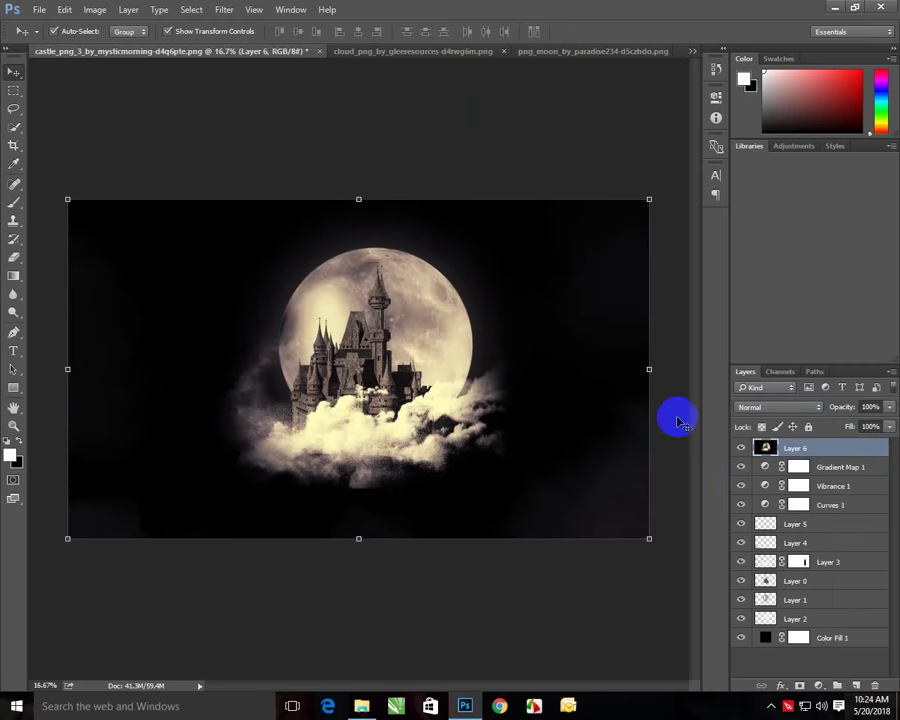
{"action": "left_click_drag", "start_coordinate": [614, 374], "coordinate": [500, 366]}
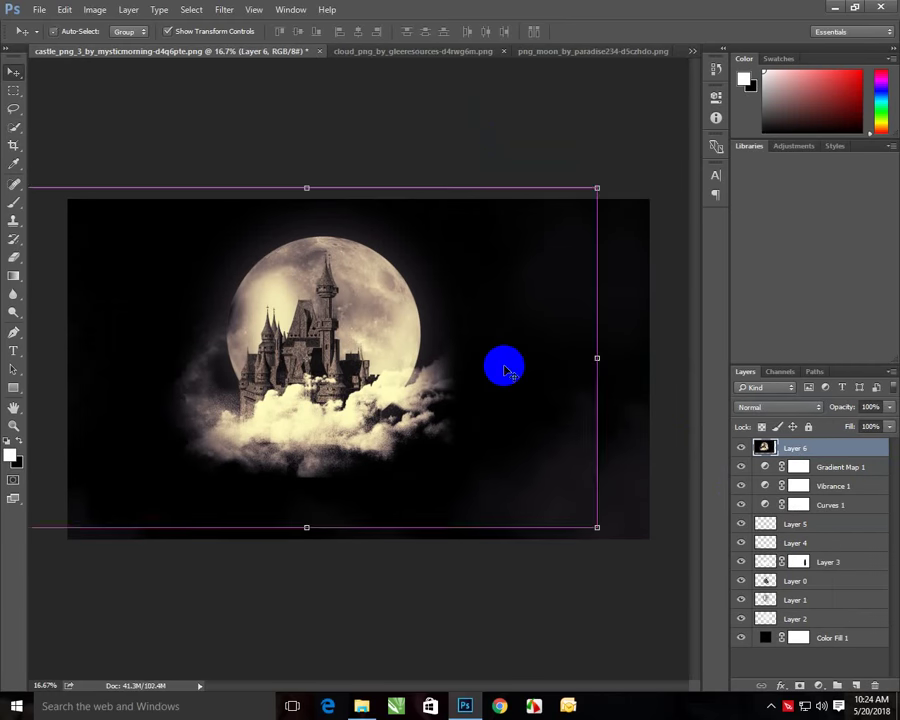
{"action": "key", "text": "ctrl+z"}
Bring up the Camera Raw filter on the merged Layer 6 from the Filter menu.
{"action": "left_click", "coordinate": [224, 9]}
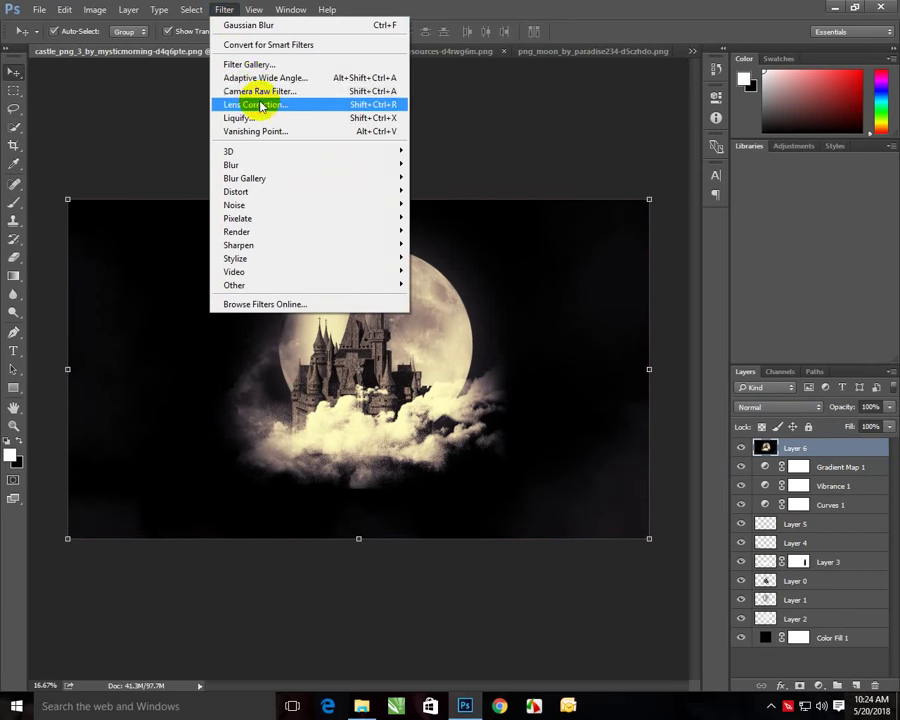
{"action": "left_click", "coordinate": [268, 92]}
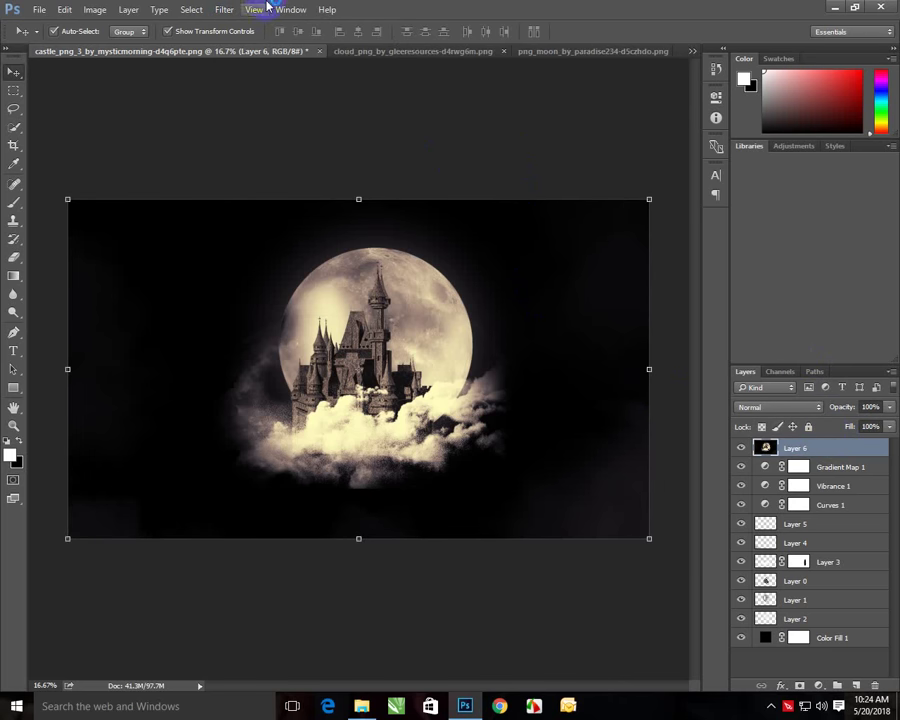
{"action": "left_click", "coordinate": [224, 9]}
Apply Camera Raw with a post-crop edge vignette, slightly raised Clarity and Blacks +17.
{"action": "left_click", "coordinate": [287, 92]}
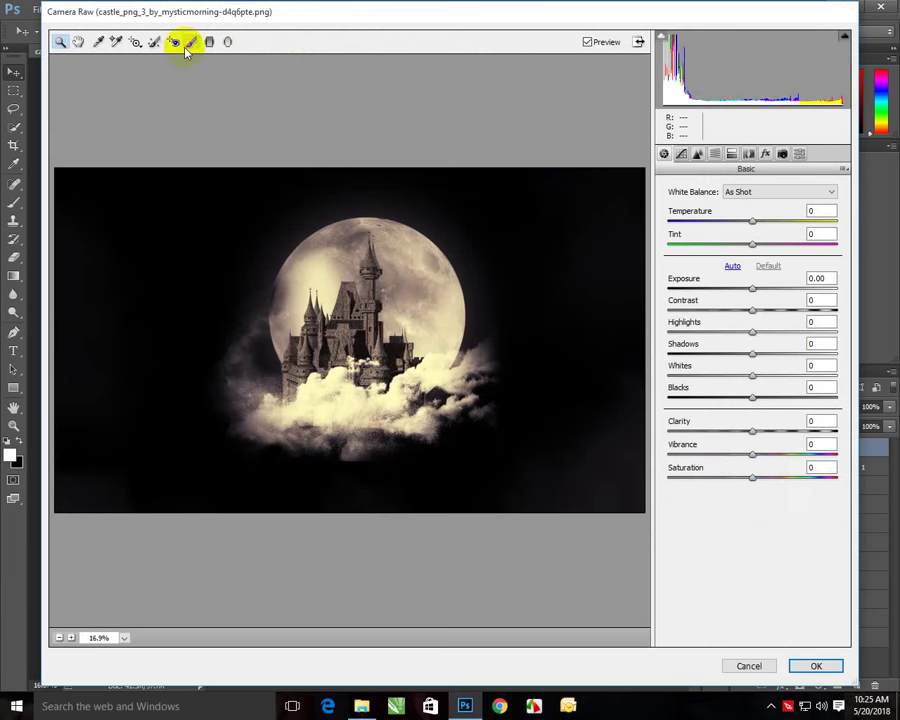
{"action": "left_click", "coordinate": [766, 154]}
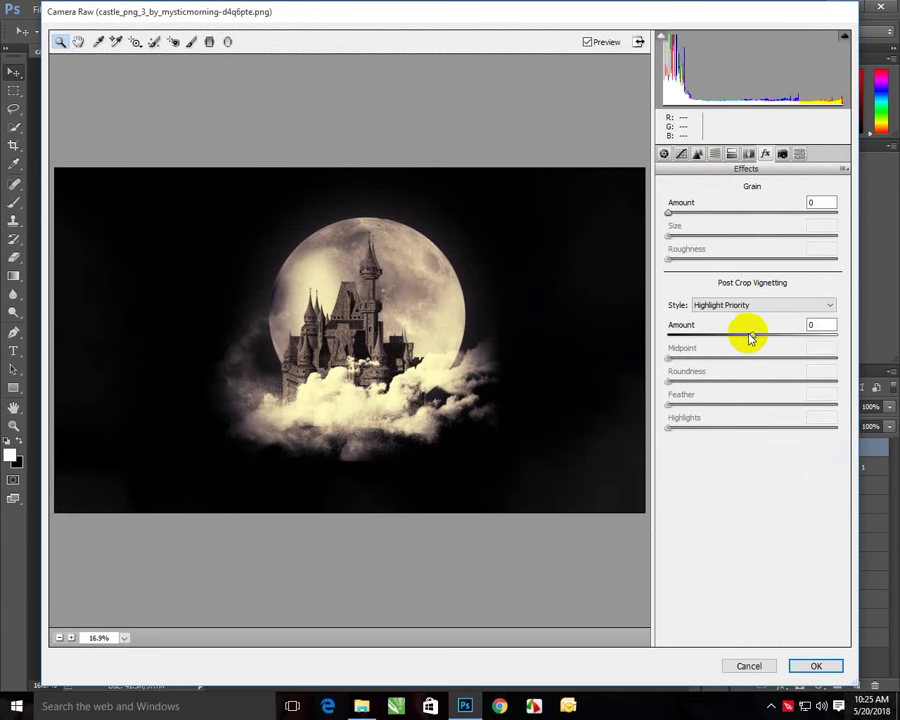
{"action": "left_click_drag", "start_coordinate": [752, 334], "coordinate": [763, 334]}
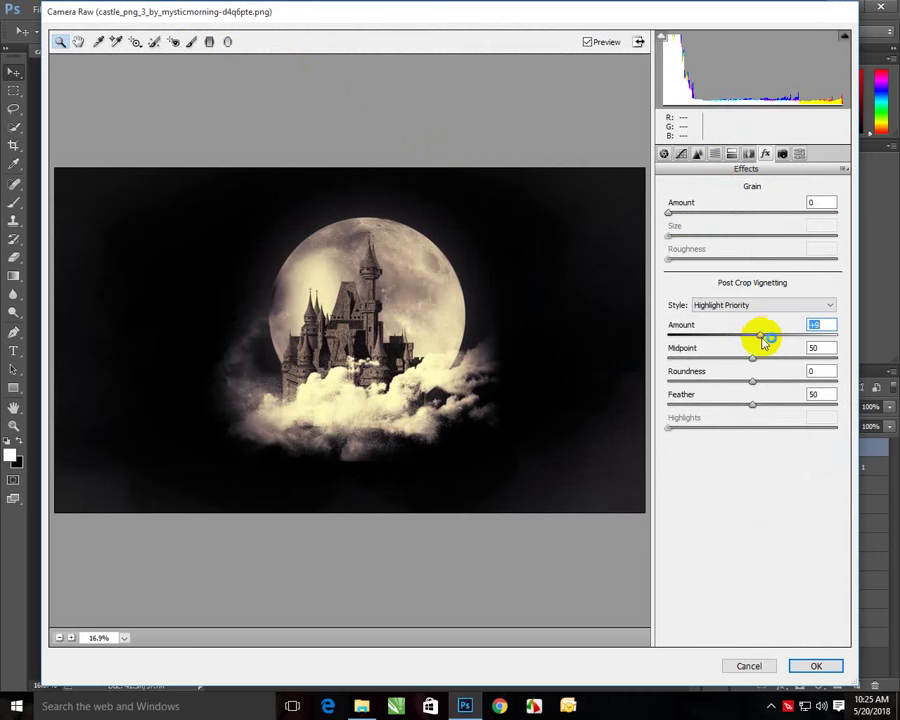
{"action": "left_click", "coordinate": [664, 154]}
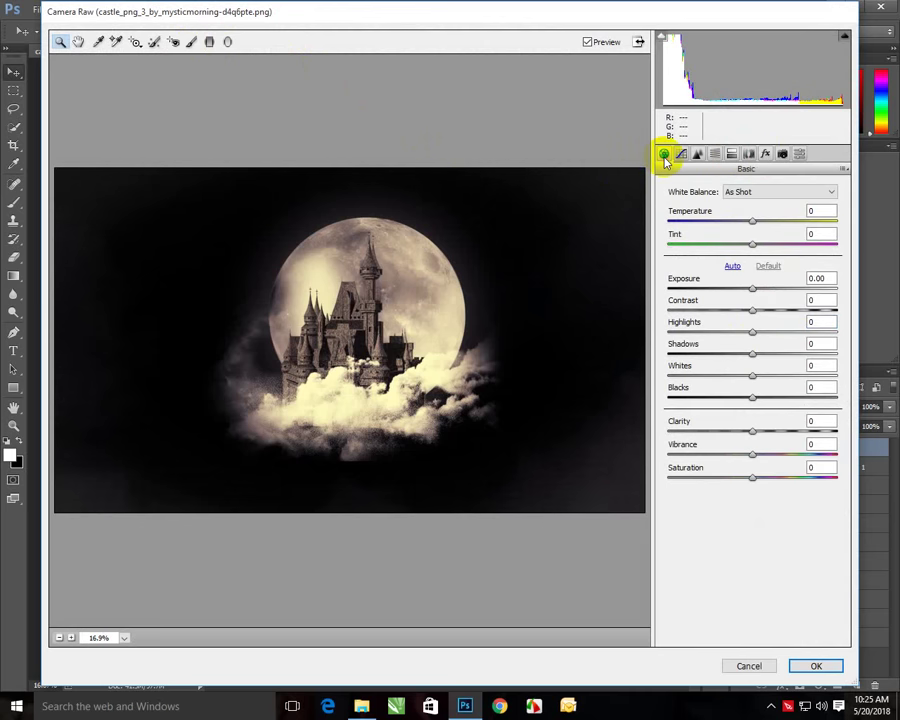
{"action": "mouse_move", "coordinate": [752, 431]}
{"action": "left_mouse_down"}
{"action": "mouse_move", "coordinate": [769, 432]}
{"action": "mouse_move", "coordinate": [761, 433]}
{"action": "left_mouse_up"}
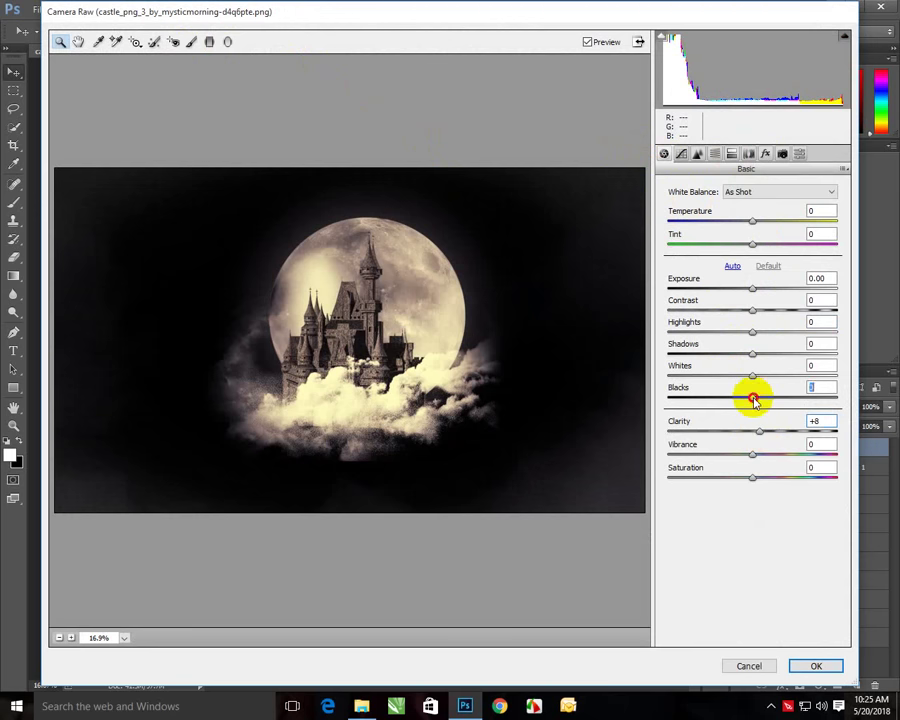
{"action": "left_click_drag", "start_coordinate": [754, 400], "coordinate": [768, 404]}
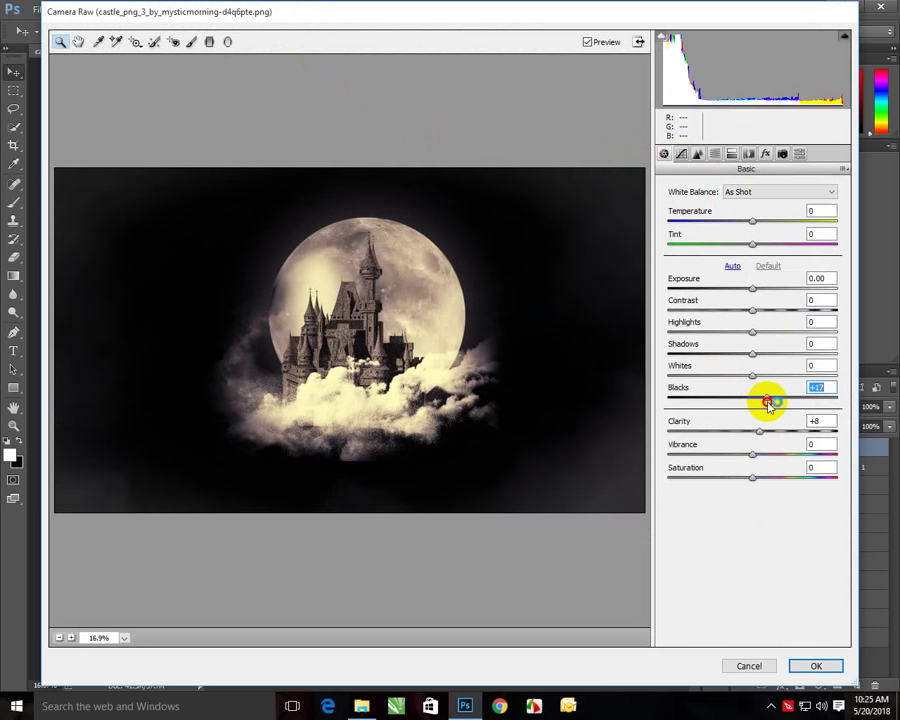
{"action": "left_click", "coordinate": [805, 664]}
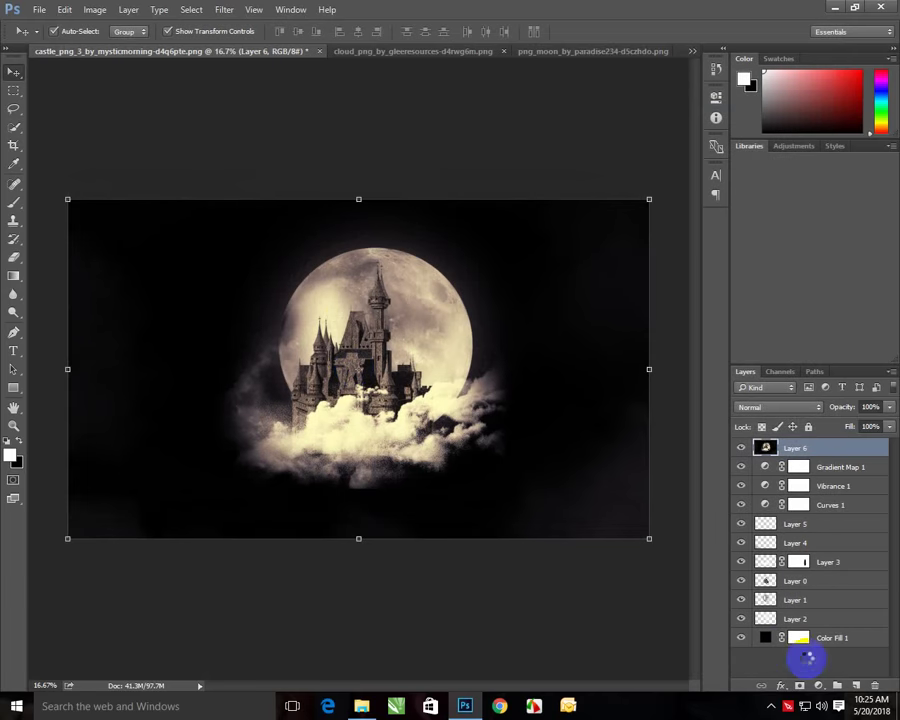